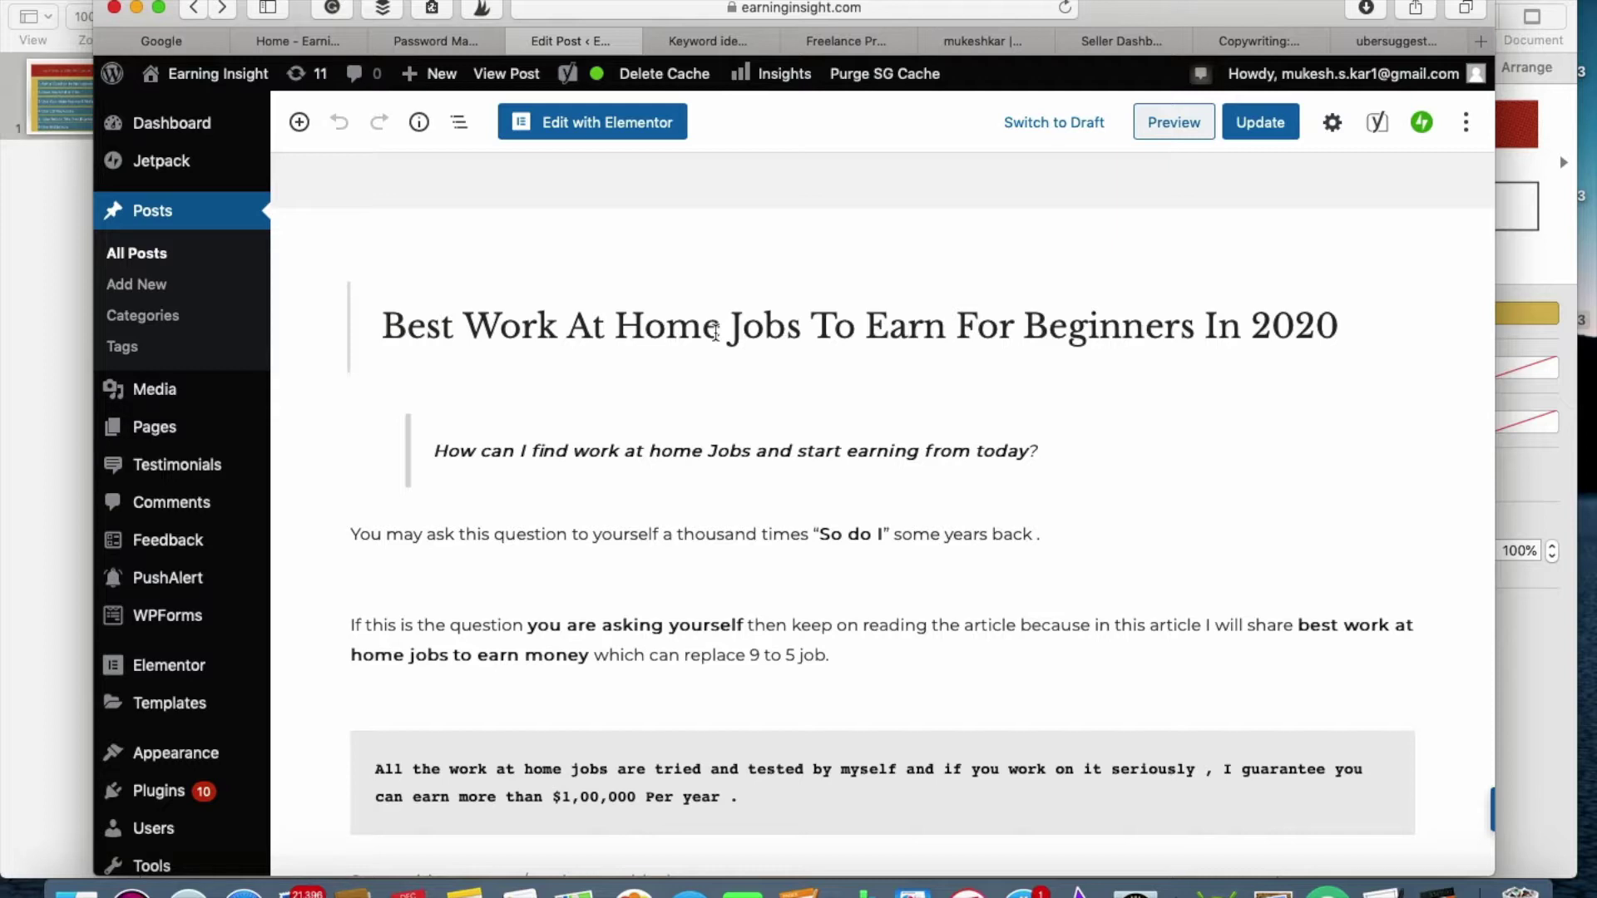
- Examine the opening question in the post's quote block, from "How can I find" to "from today?"
{"action": "scroll", "coordinate": [587, 390], "scroll_direction": "down", "scroll_amount": 2}
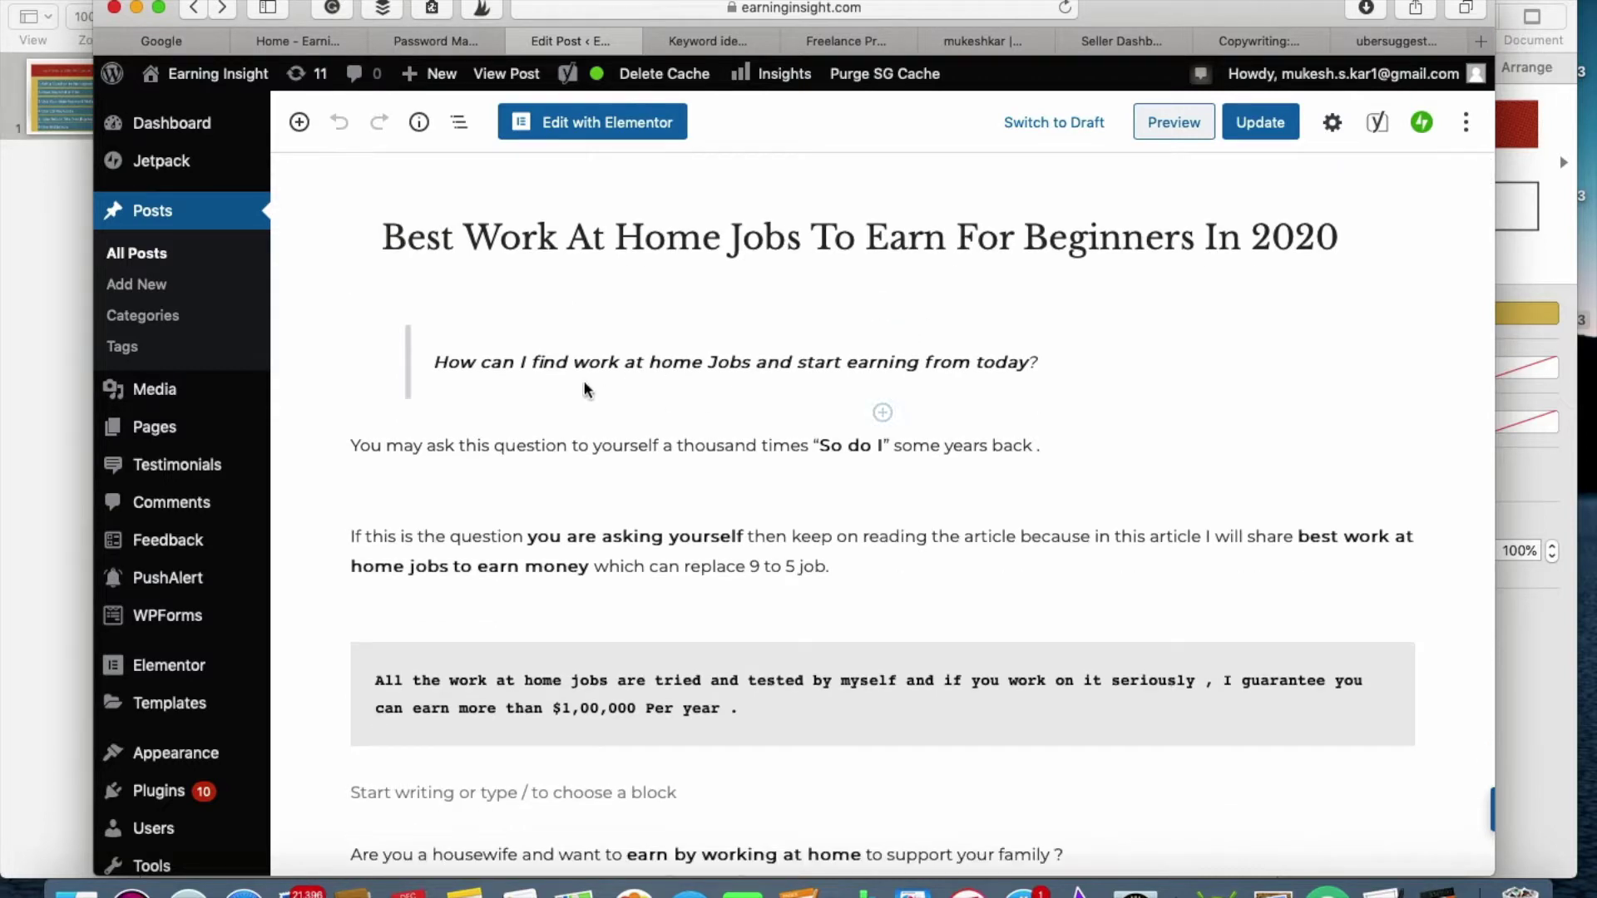
{"action": "left_click", "coordinate": [449, 362]}
{"action": "left_click", "coordinate": [529, 363], "text": "shift"}
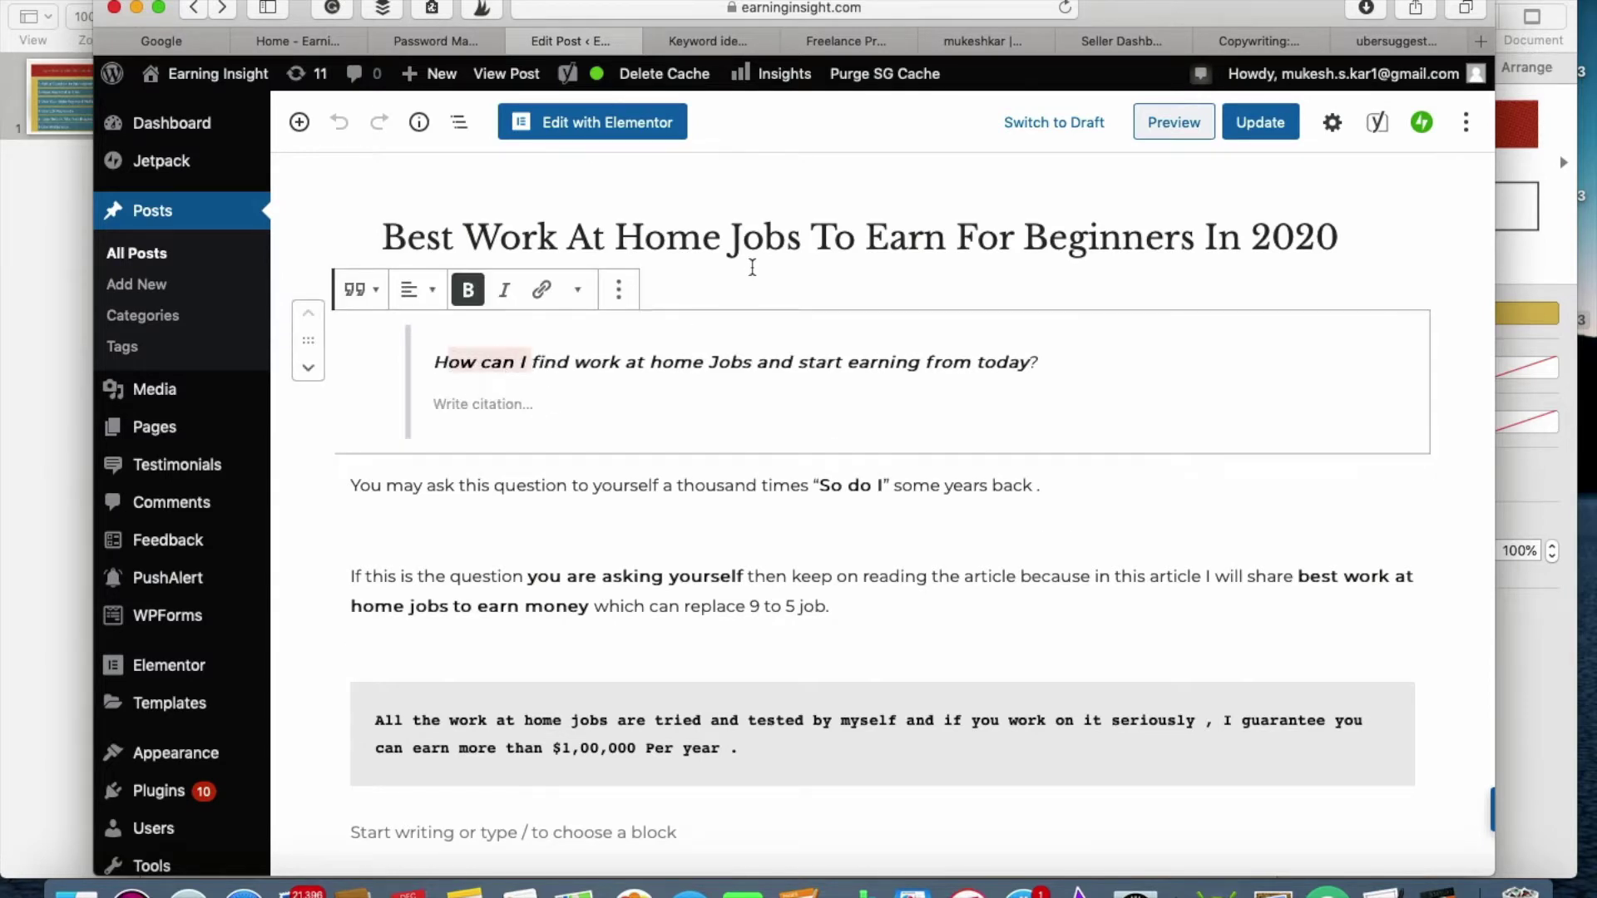
{"action": "left_click", "coordinate": [675, 363]}
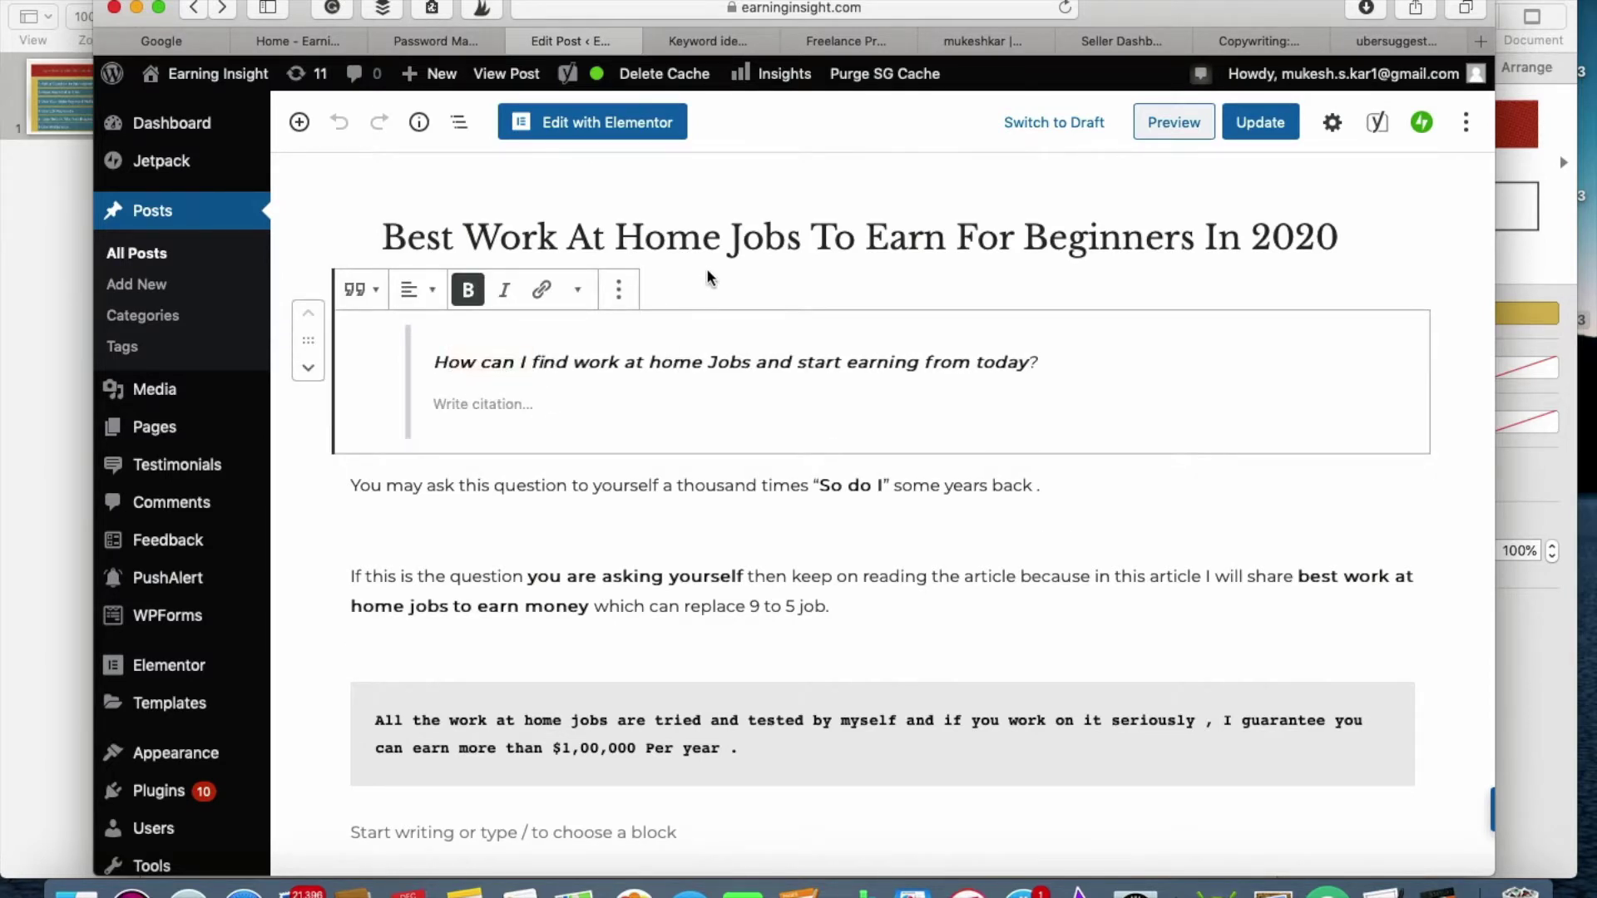
{"action": "left_click", "coordinate": [769, 358]}
{"action": "left_click", "coordinate": [1046, 366]}
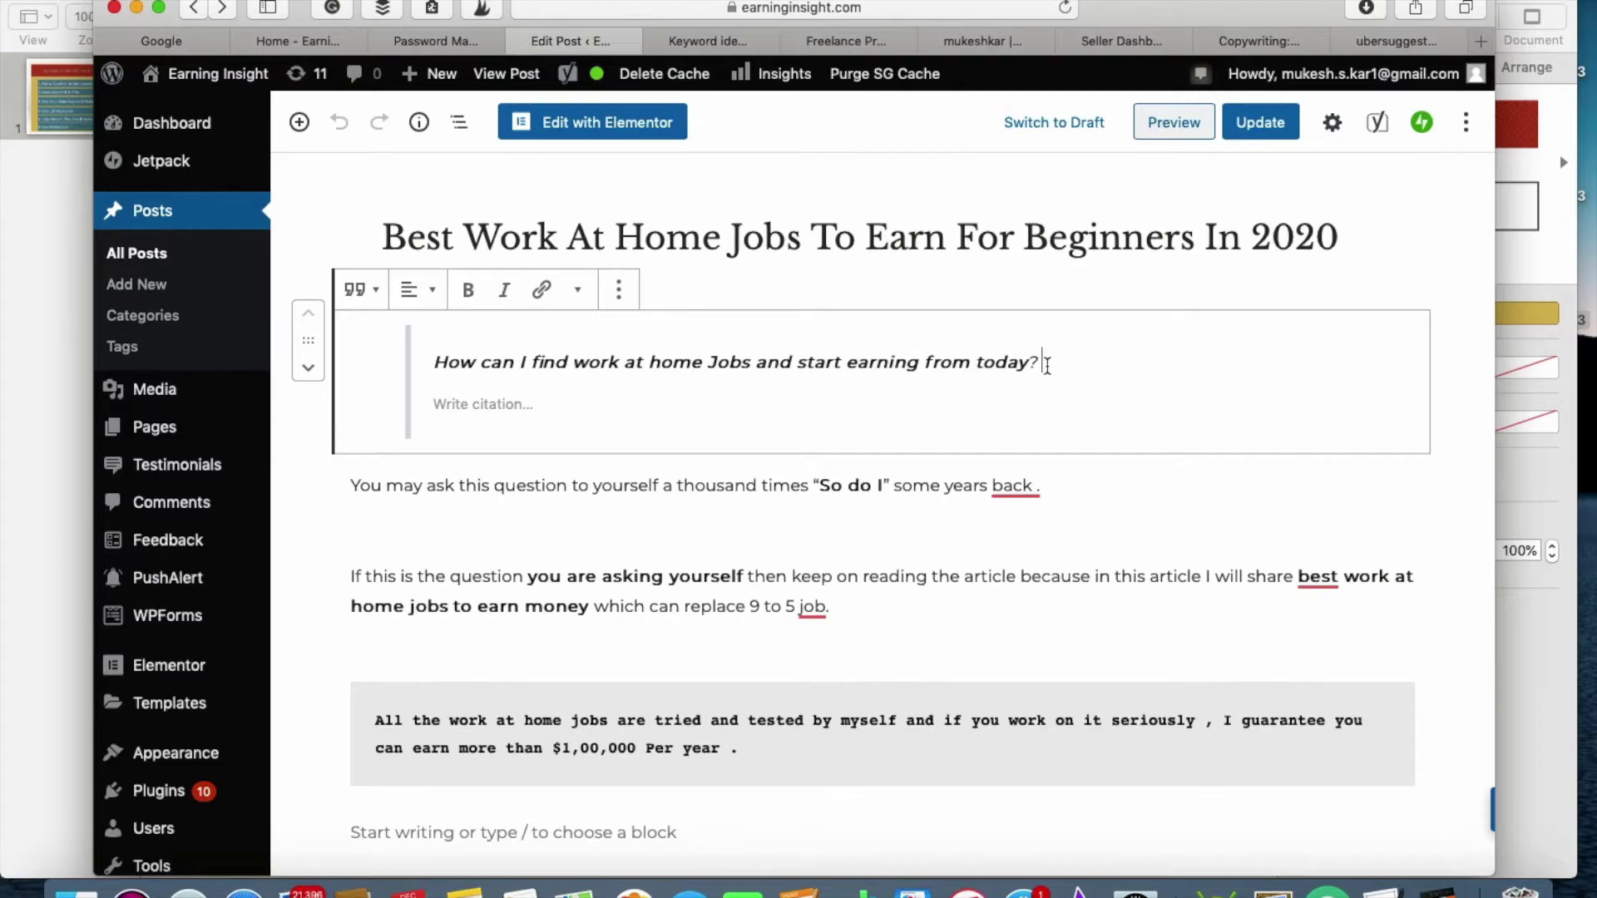
- Switch to Keynote, select the slide's "1-Ask a Question in the beginning" box, and return to the WordPress post
{"action": "key", "text": "super+Tab"}
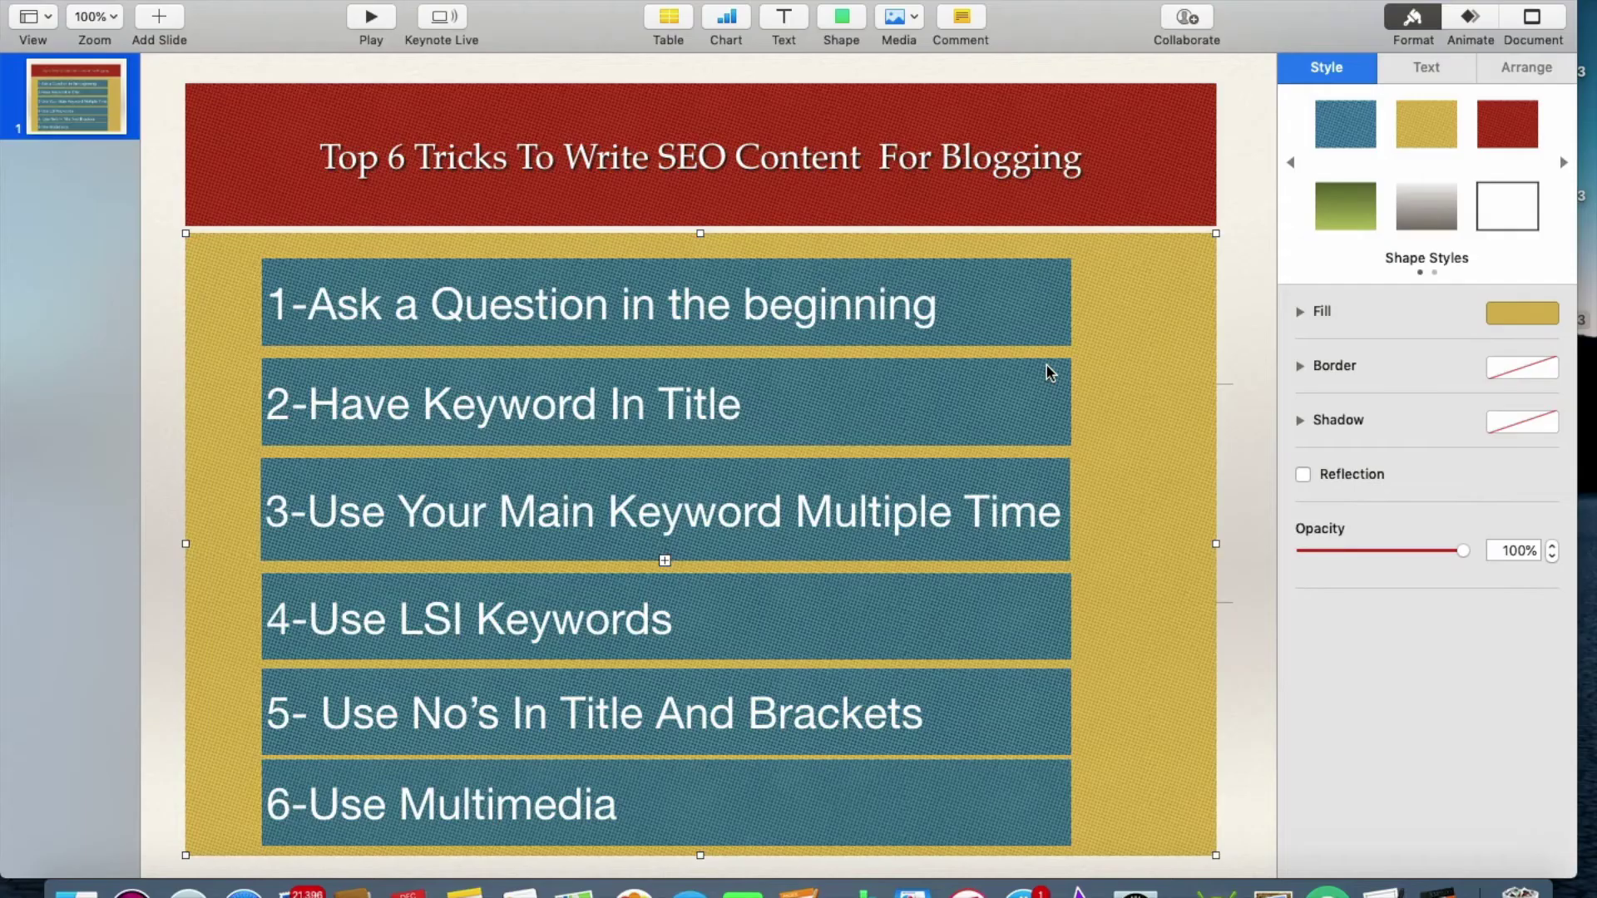
{"action": "left_click", "coordinate": [846, 333]}
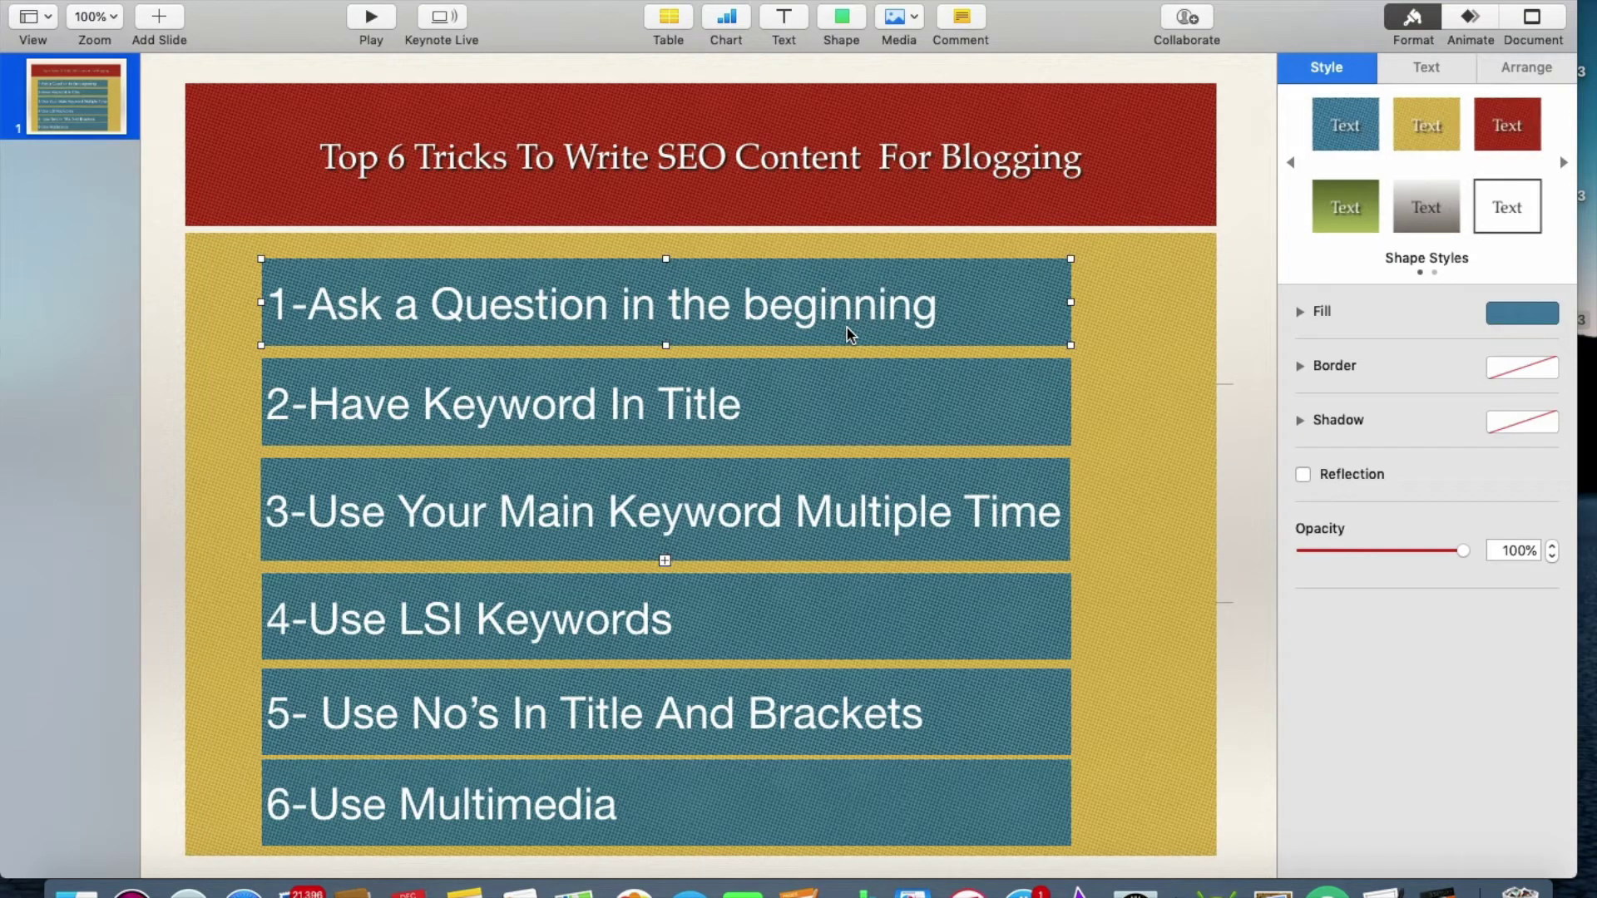
{"action": "key", "text": "super+Tab"}
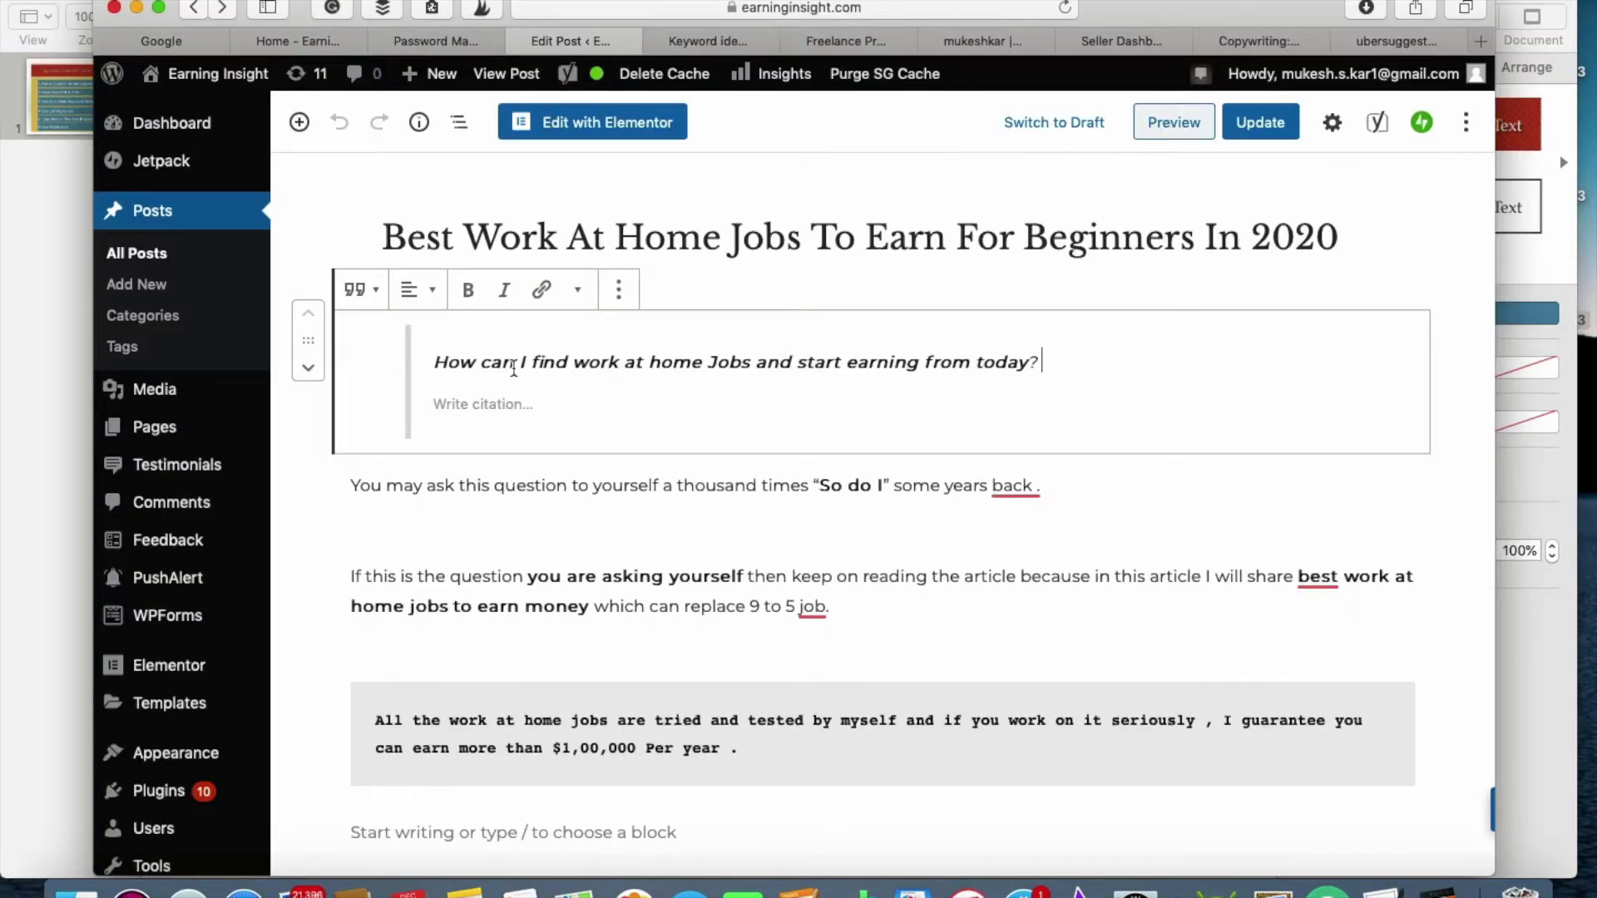
- Highlight the keyword "work at home Jobs" in the opening quote, leaving its text unselected at the end
{"action": "double_click", "coordinate": [587, 362]}
{"action": "key", "text": "super+b"}
{"action": "left_click_drag", "start_coordinate": [682, 362], "coordinate": [746, 363]}
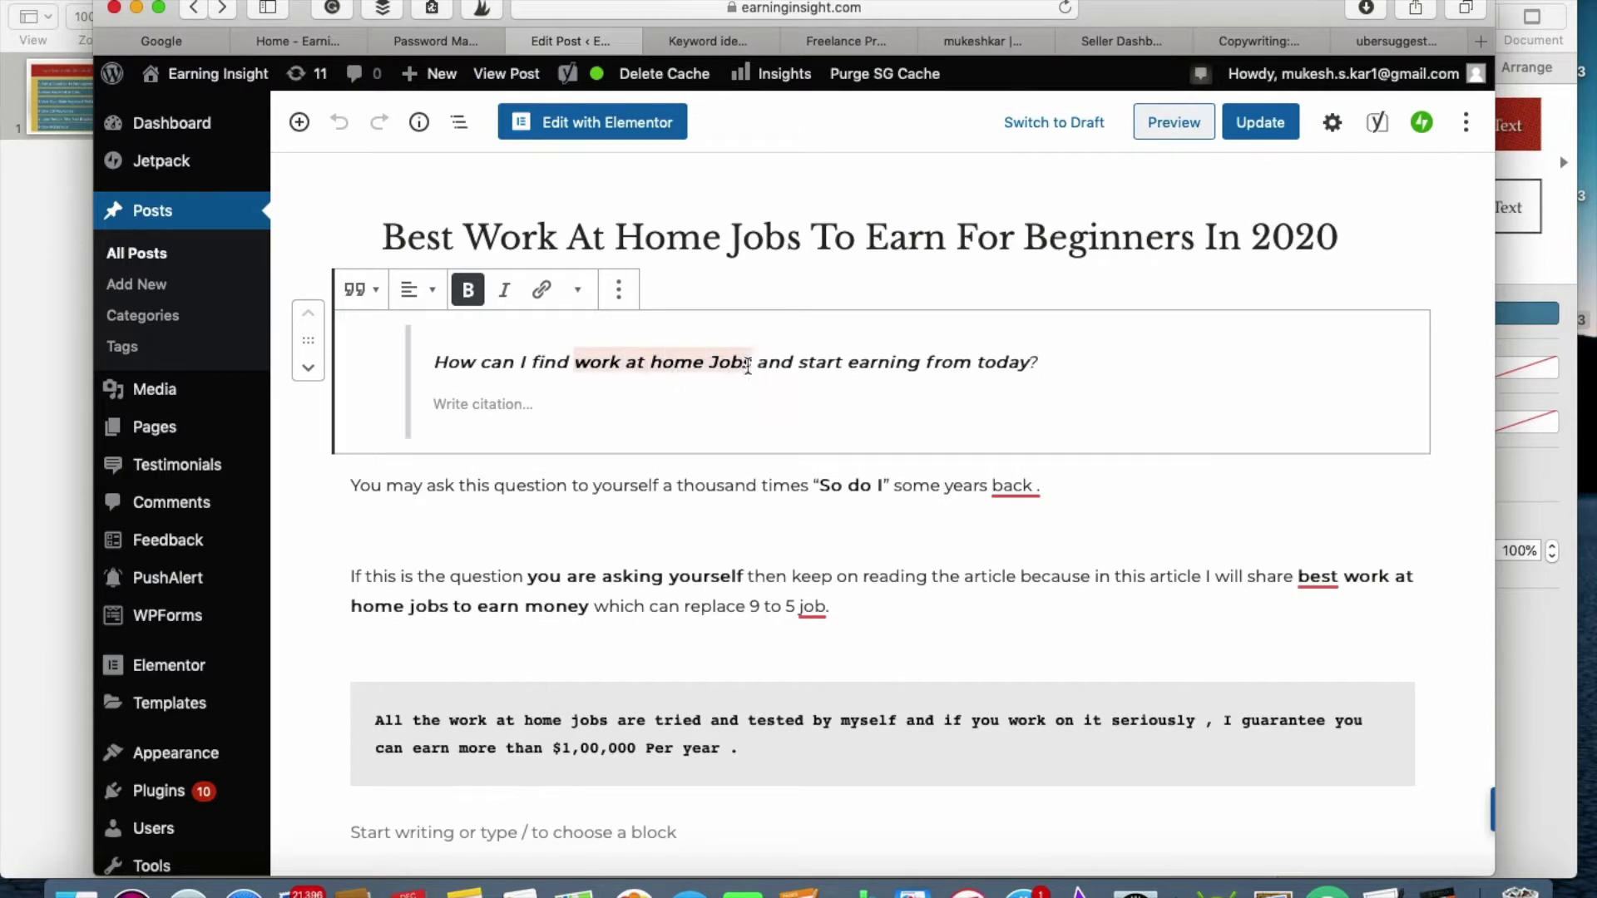
{"action": "left_click", "coordinate": [747, 364]}
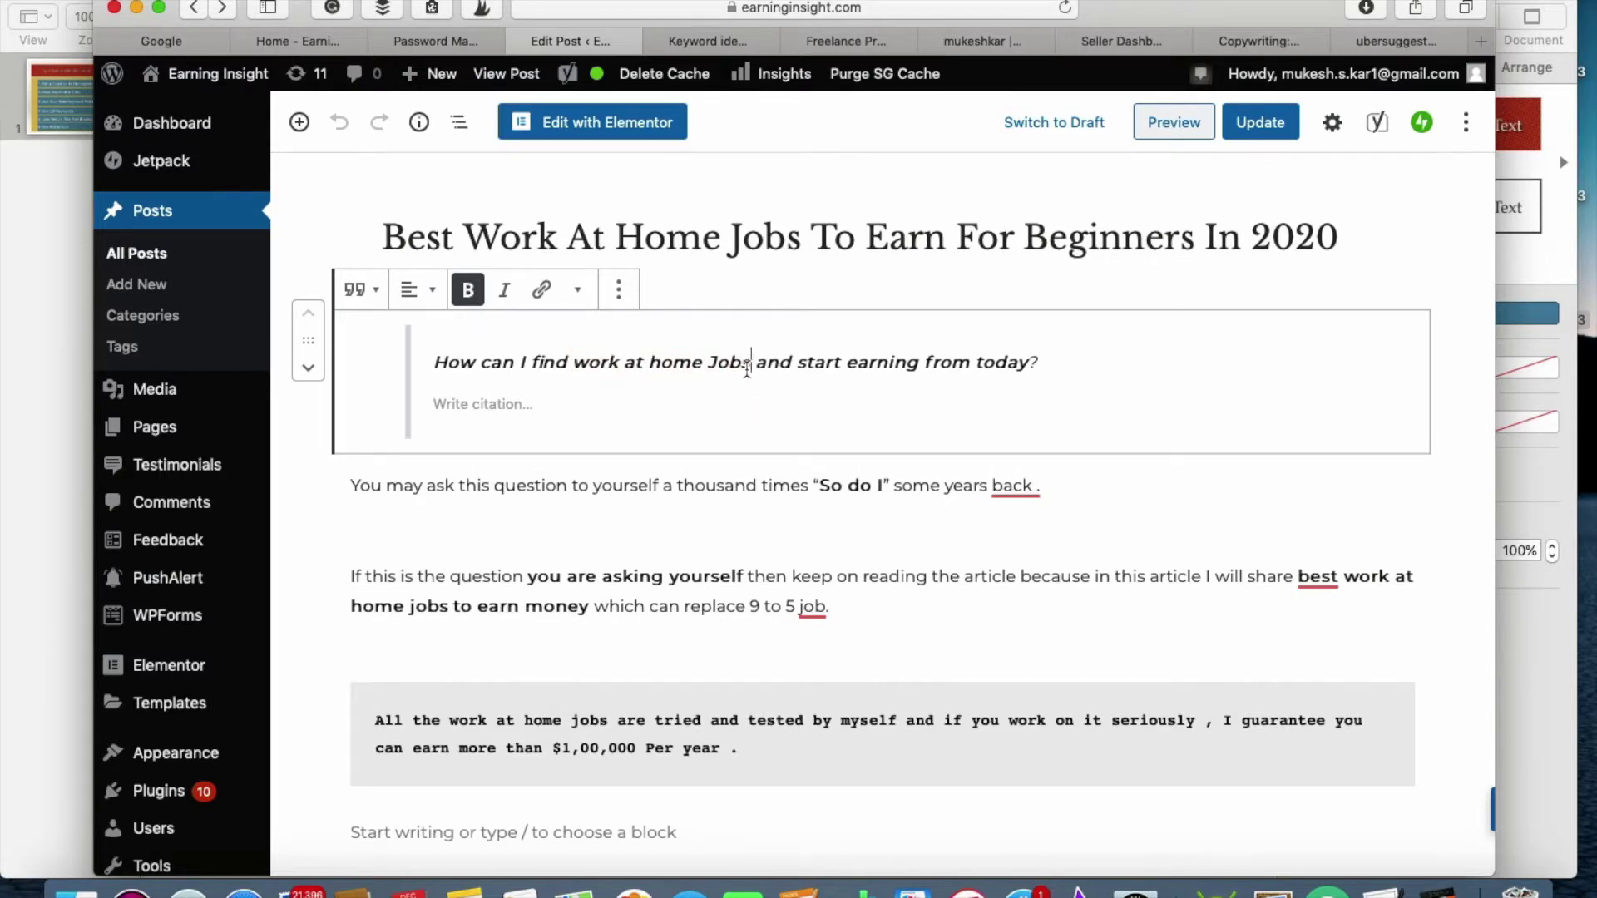
{"action": "left_click", "coordinate": [587, 366]}
{"action": "left_click_drag", "start_coordinate": [616, 366], "coordinate": [732, 366]}
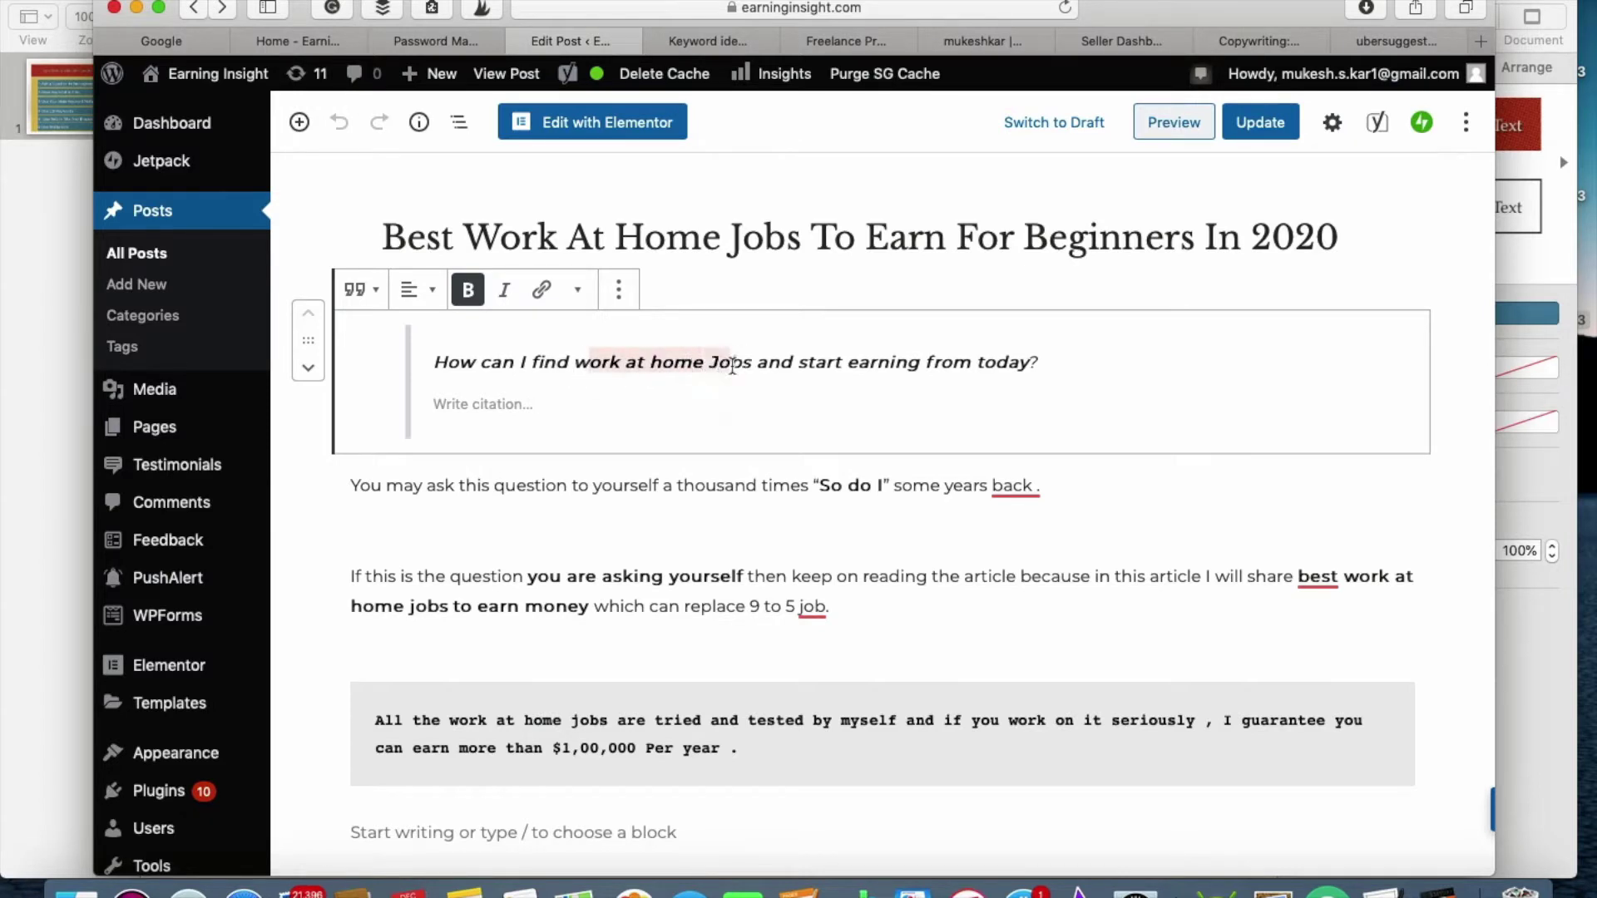
{"action": "left_click", "coordinate": [752, 359]}
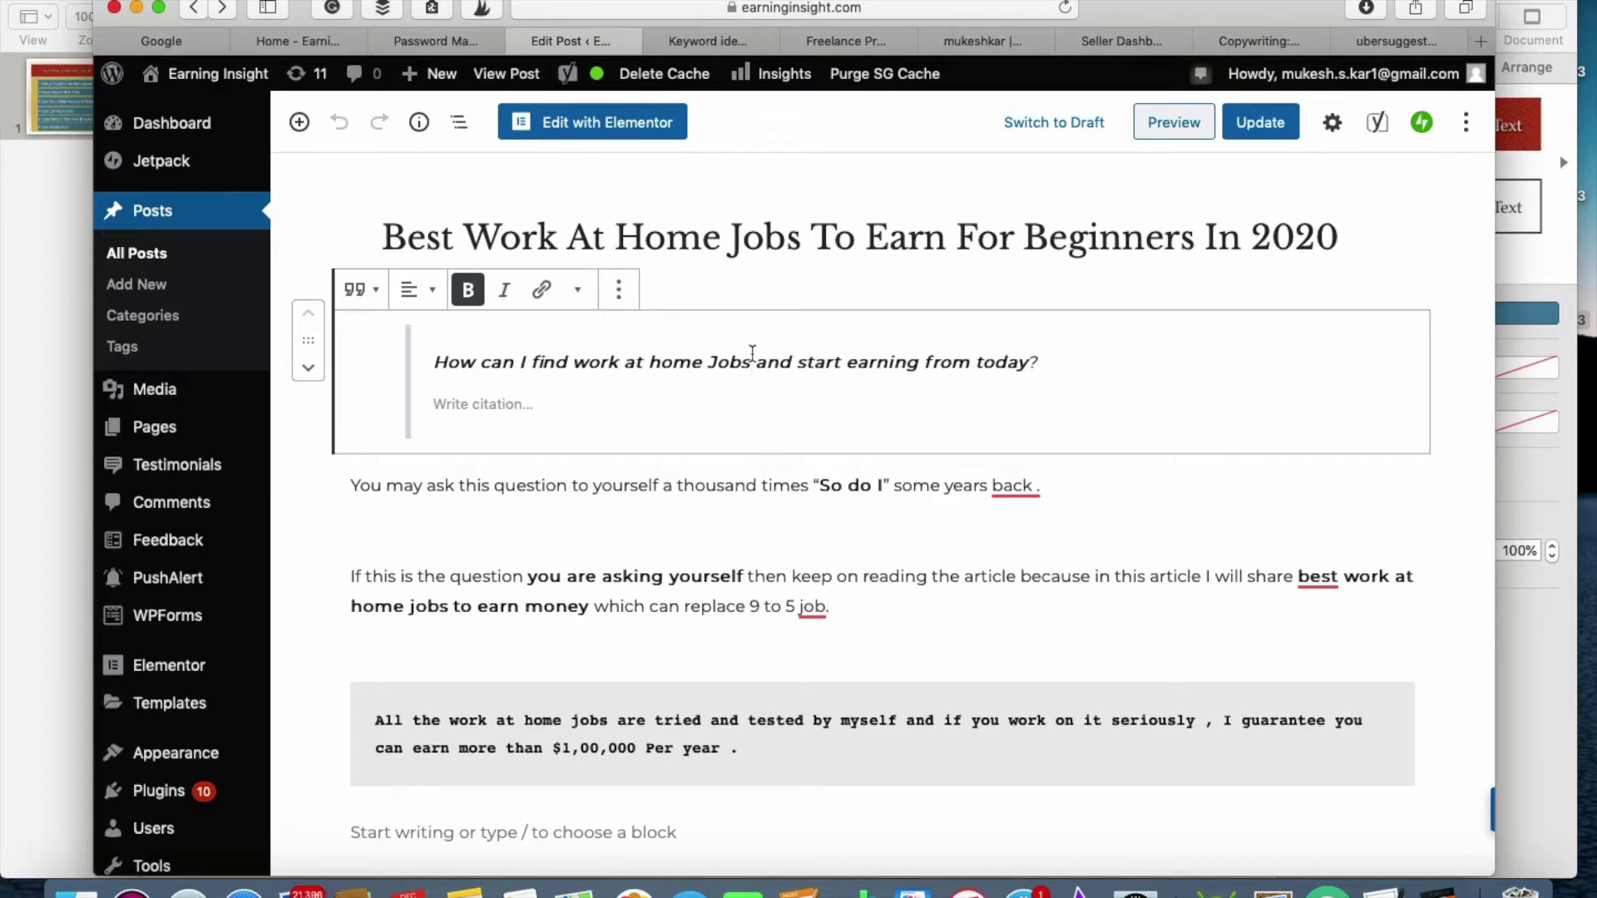
{"action": "left_click_drag", "start_coordinate": [750, 360], "coordinate": [654, 366]}
{"action": "left_click", "coordinate": [653, 366]}
- Switch to Keynote, select the slide's "2-Have Keyword In Title" box, and return to the WordPress post
{"action": "key", "text": "super+Tab"}
{"action": "left_click", "coordinate": [560, 412]}
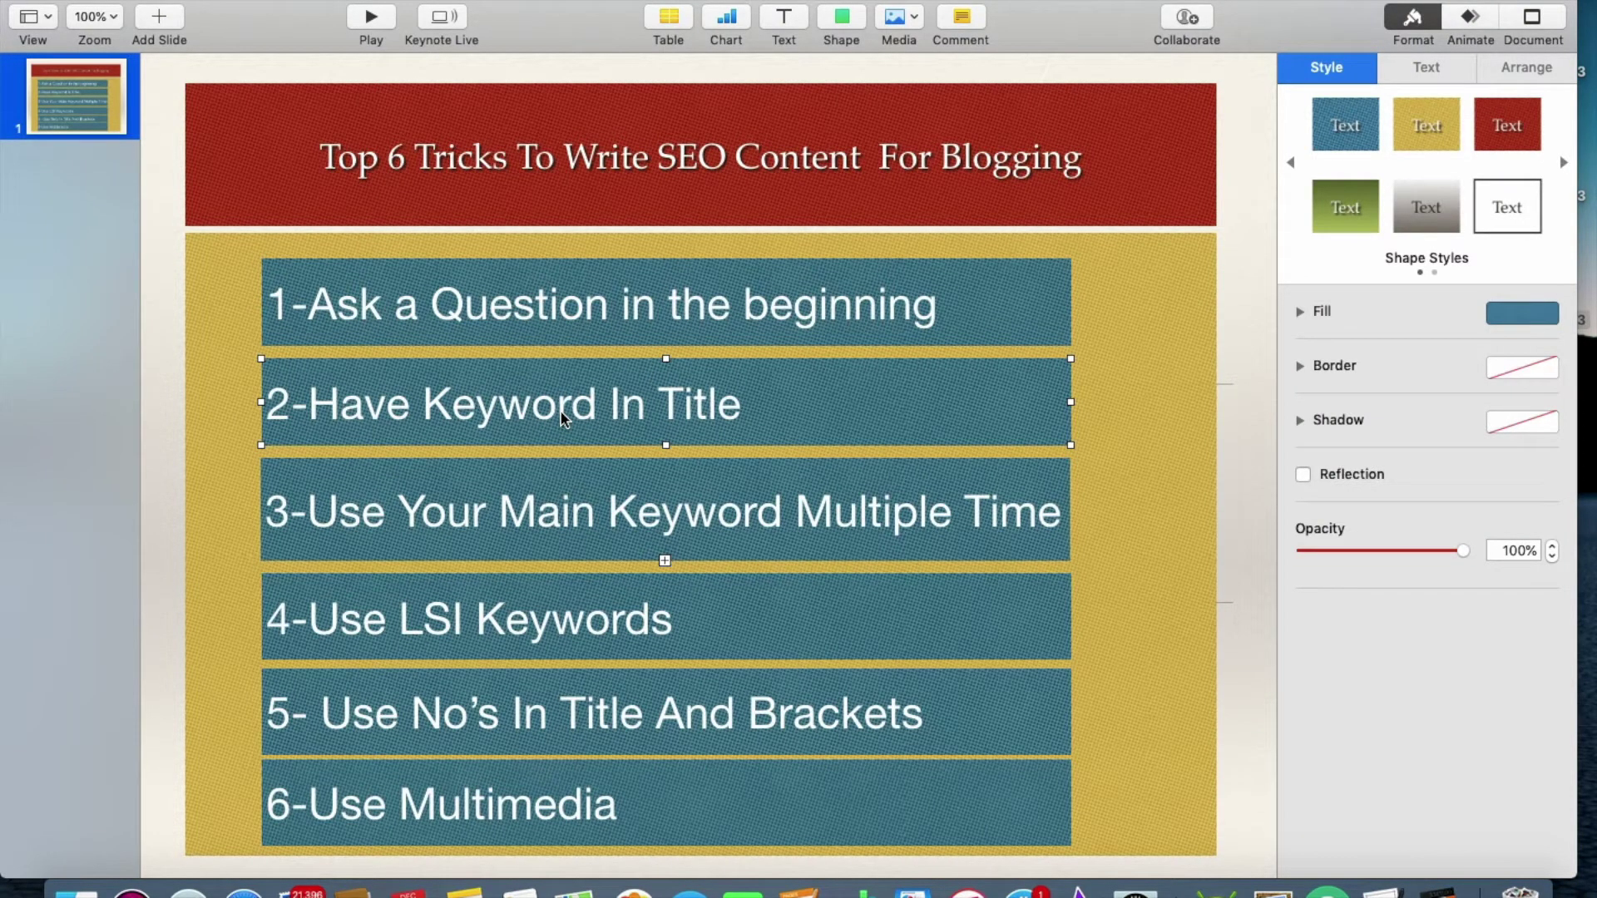
{"action": "key", "text": "super+Tab"}
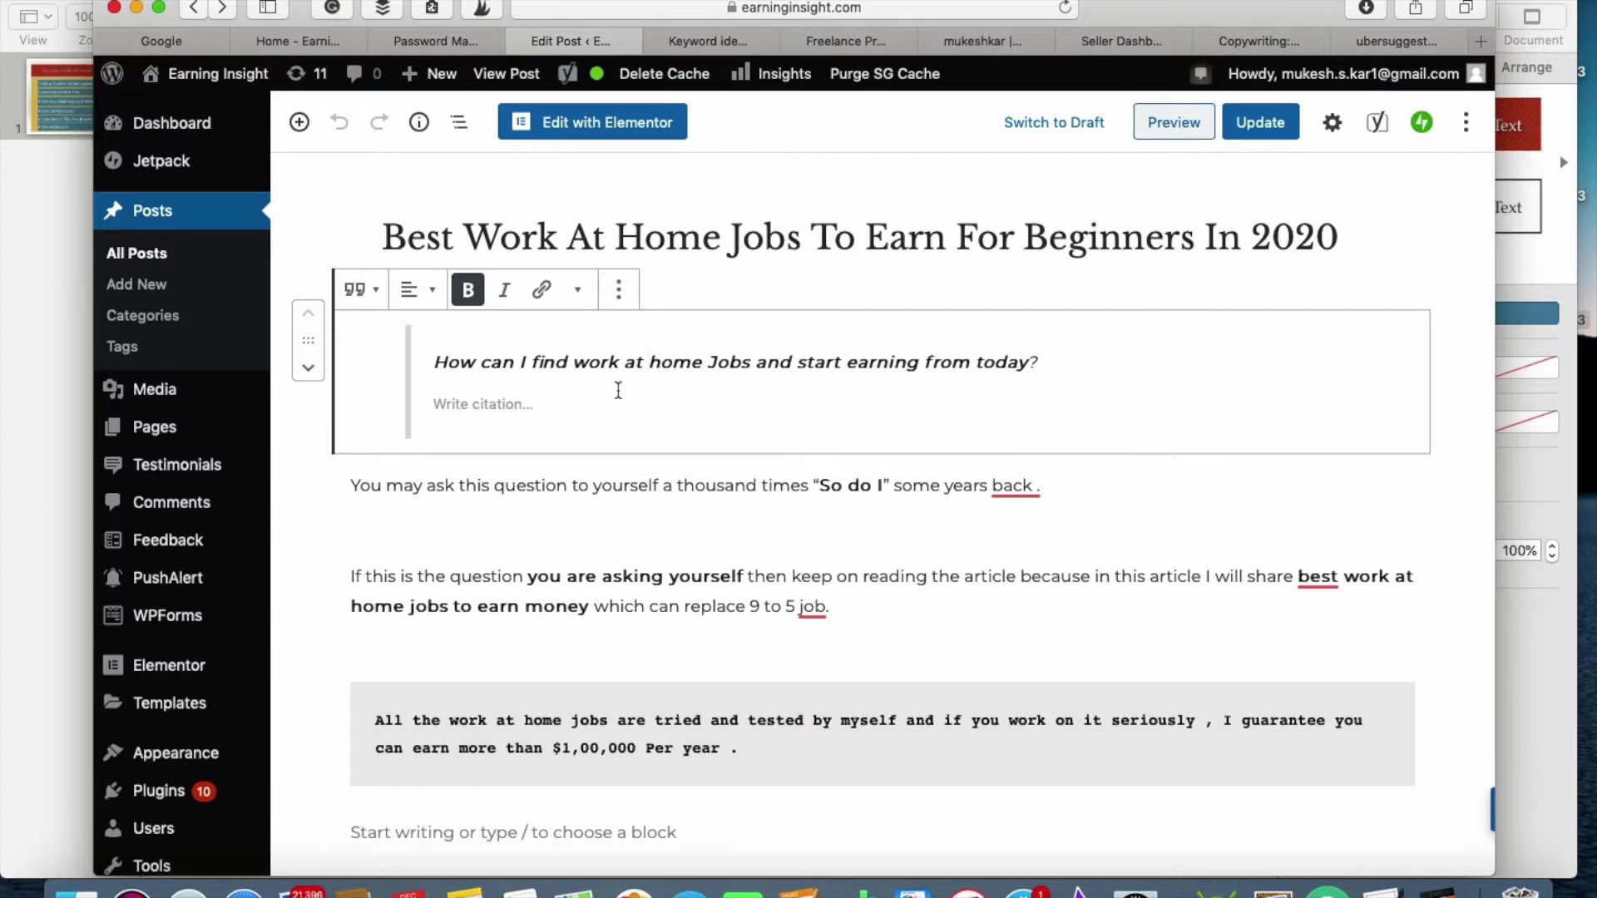
- Highlight the keyword "Work At Home Jobs" in the post title and clear the selection
{"action": "left_click", "coordinate": [499, 242]}
{"action": "left_click_drag", "start_coordinate": [463, 241], "coordinate": [802, 244]}
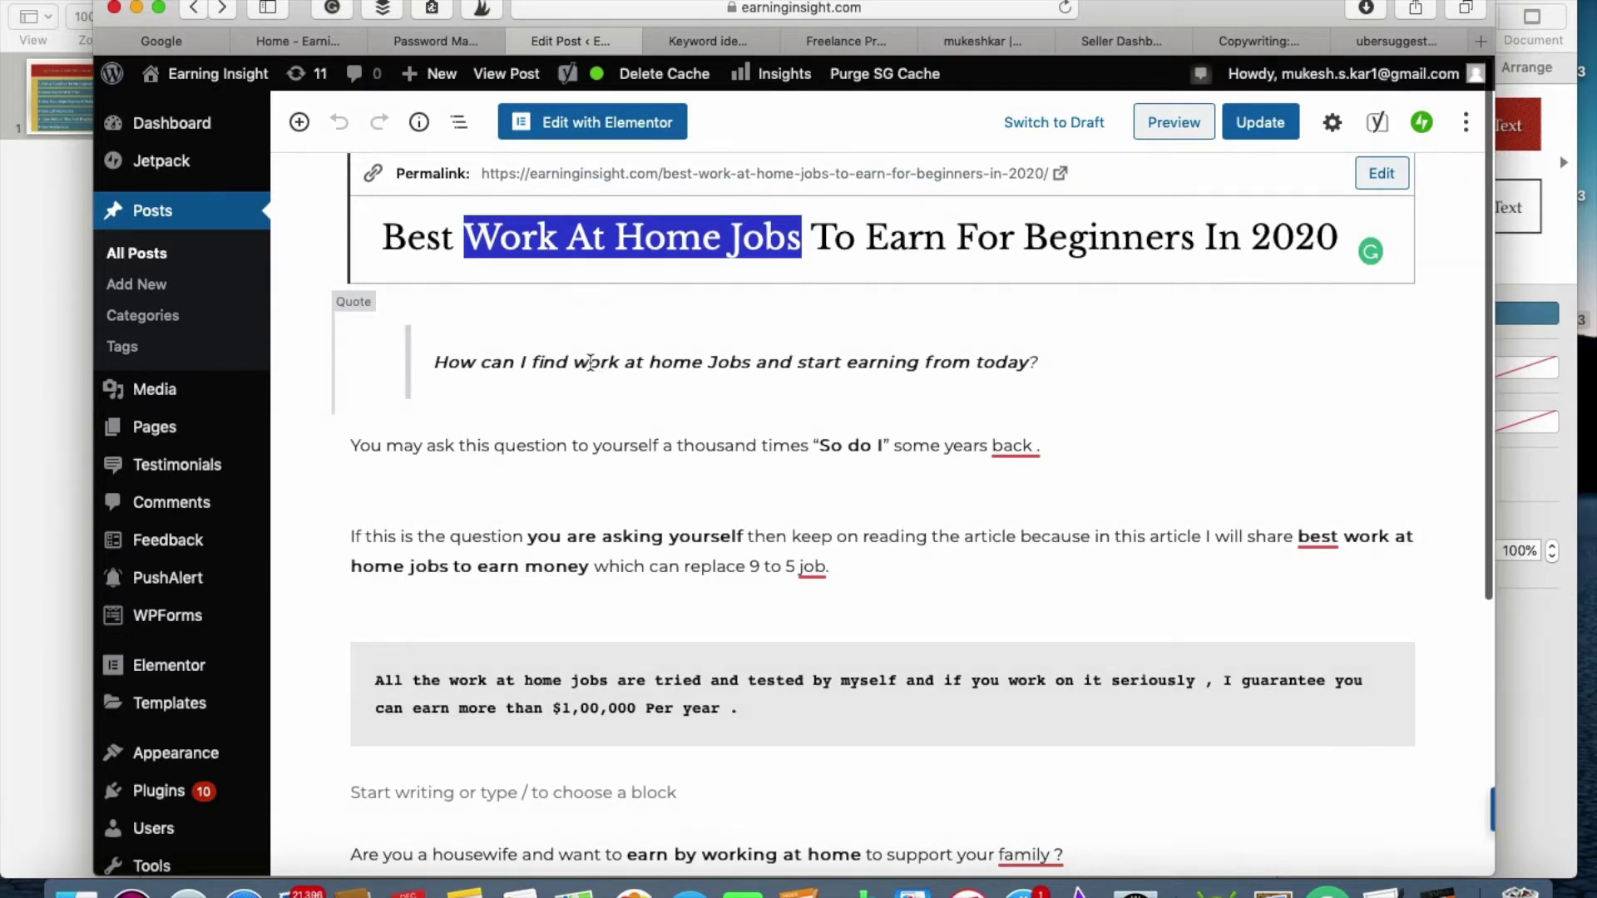
{"action": "left_click", "coordinate": [1215, 484]}
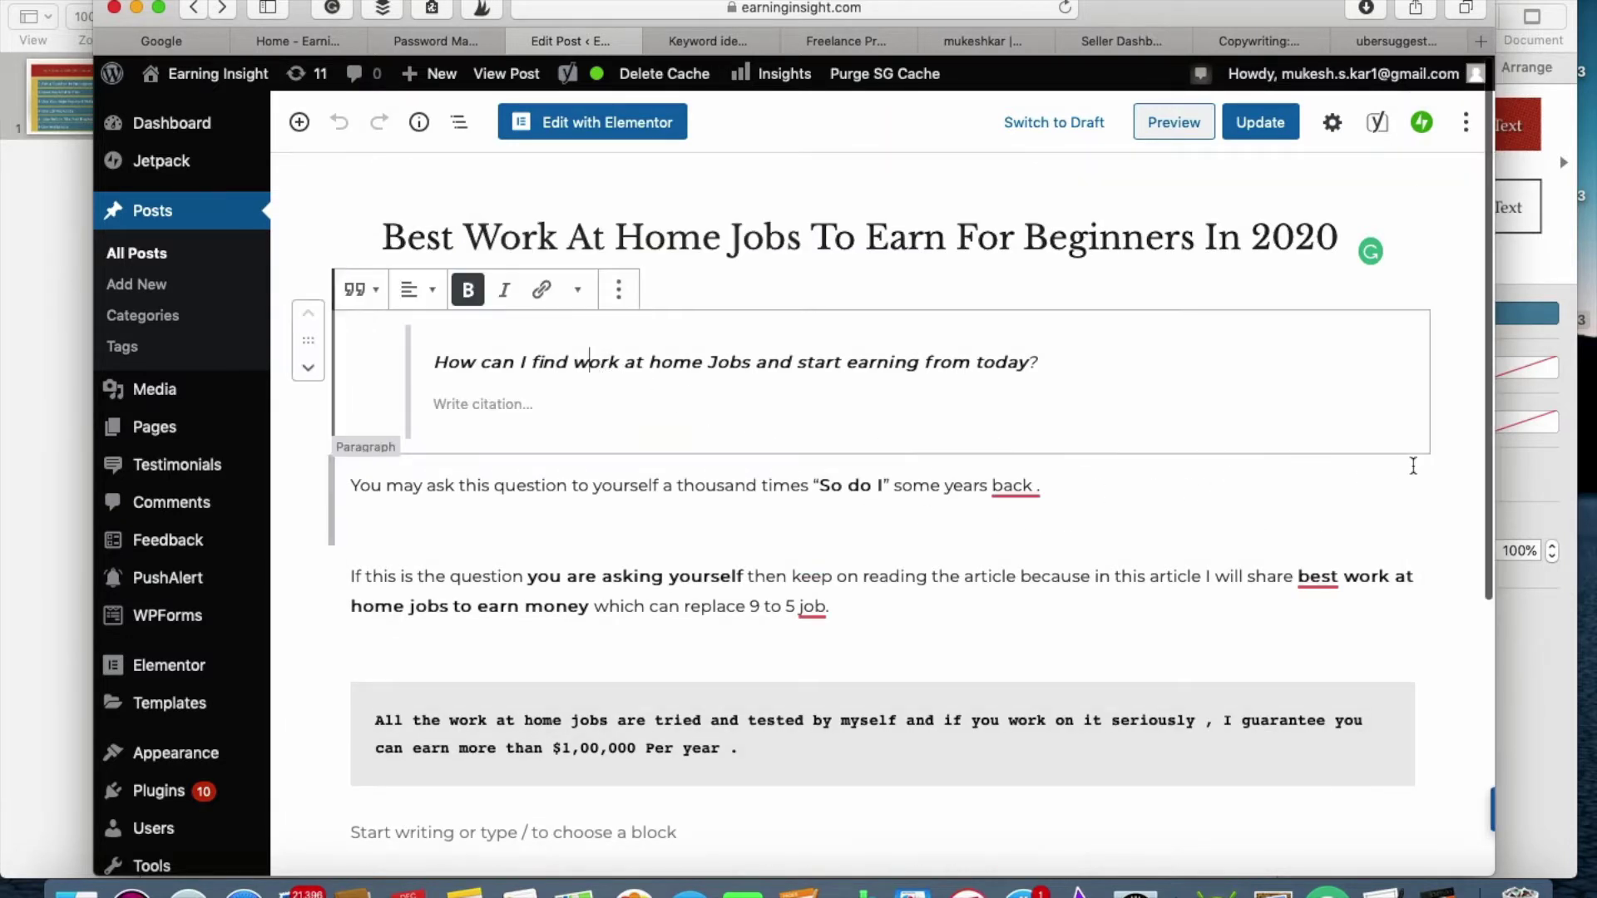
- Look through the post's opening blocks down to the "You know why ?" paragraph and return to the title
{"action": "left_click", "coordinate": [1488, 413]}
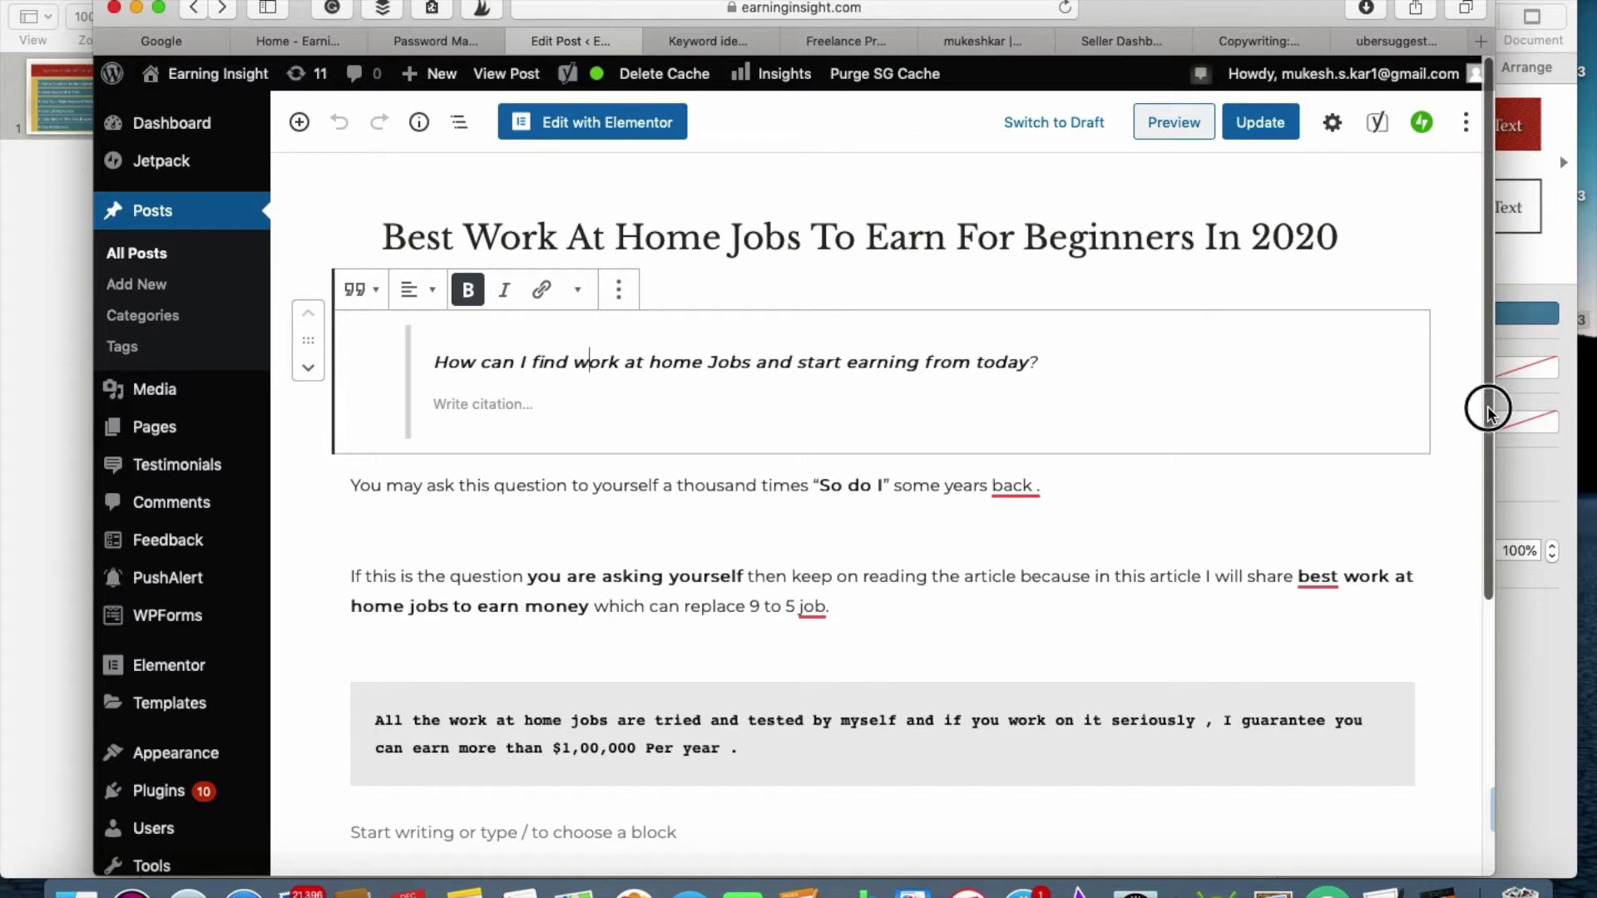
{"action": "left_click_drag", "start_coordinate": [1489, 413], "coordinate": [1488, 446]}
{"action": "left_click", "coordinate": [1392, 408]}
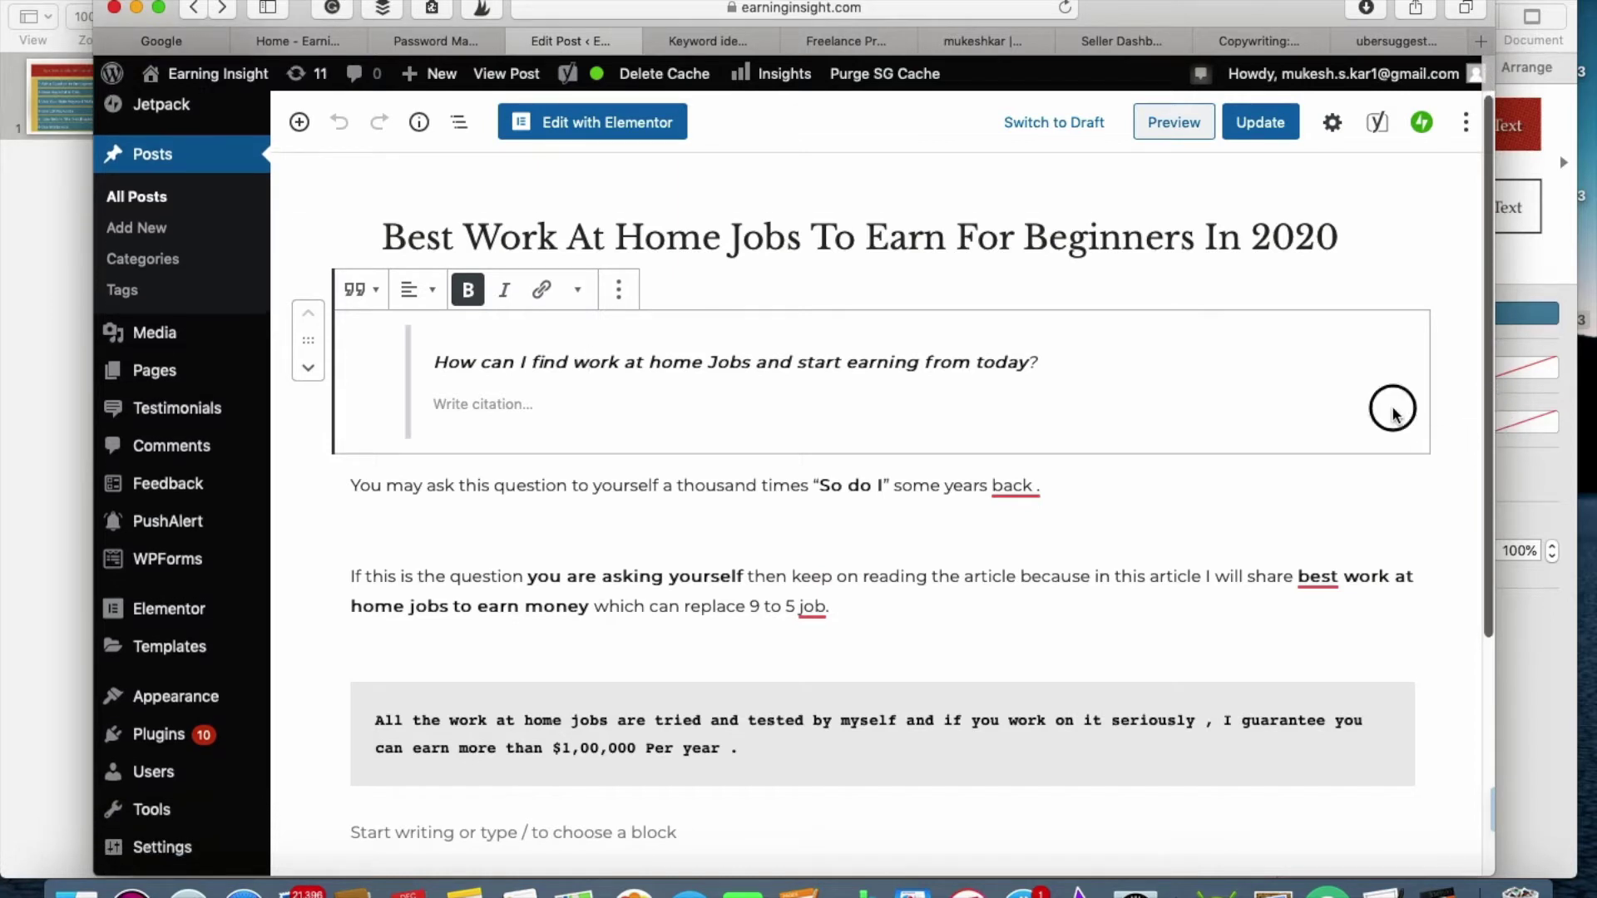
{"action": "left_click", "coordinate": [1262, 502]}
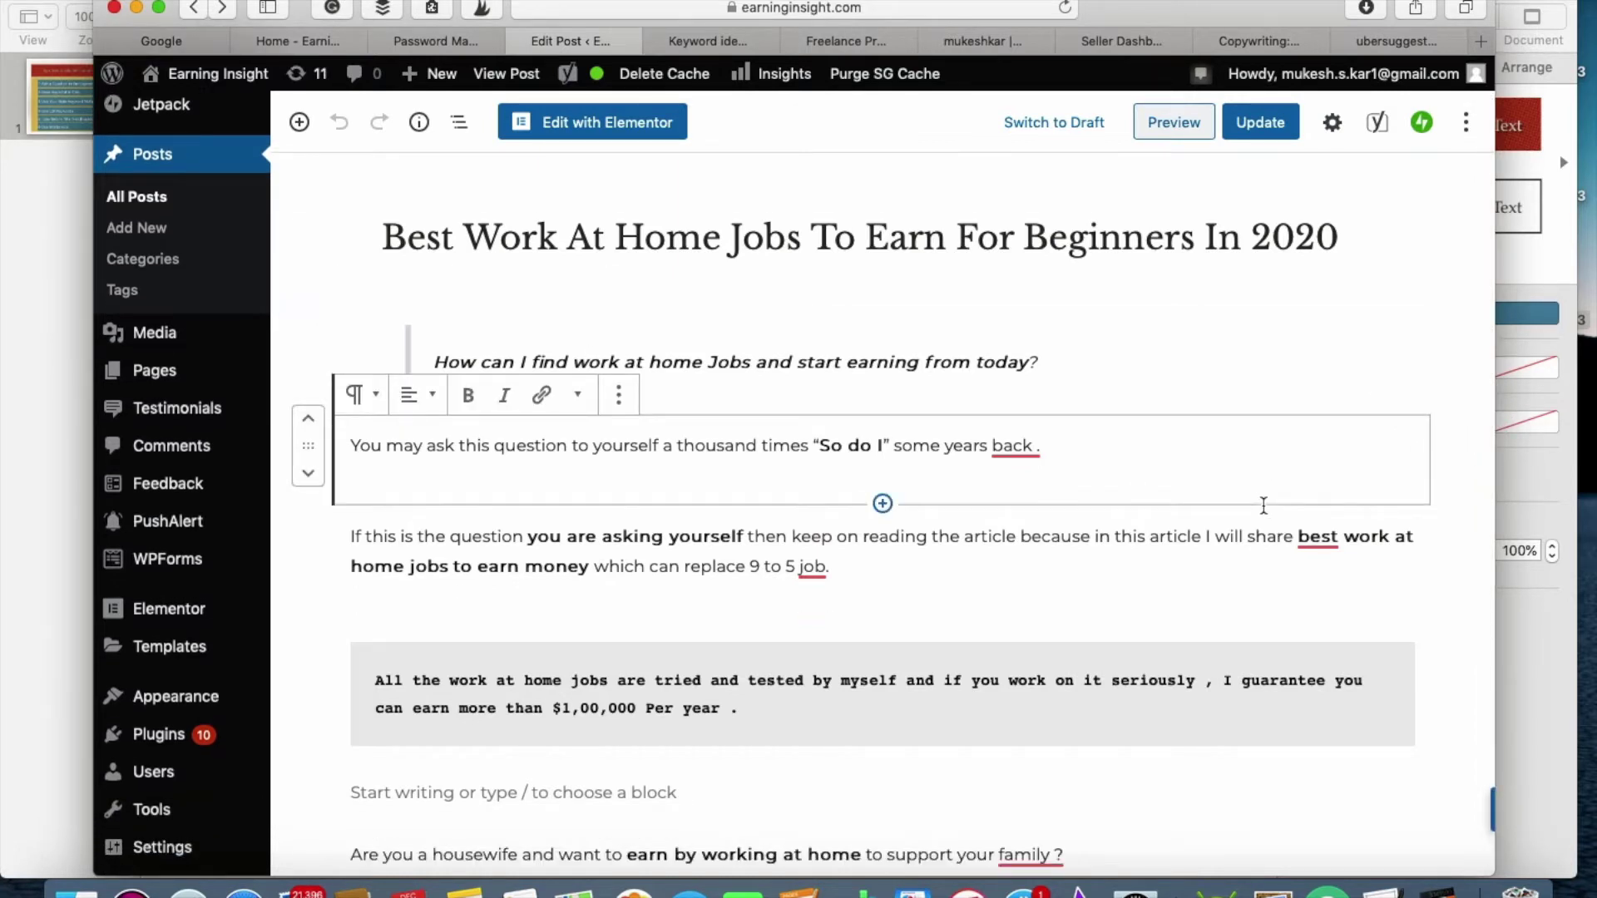
{"action": "key", "text": "Down"}
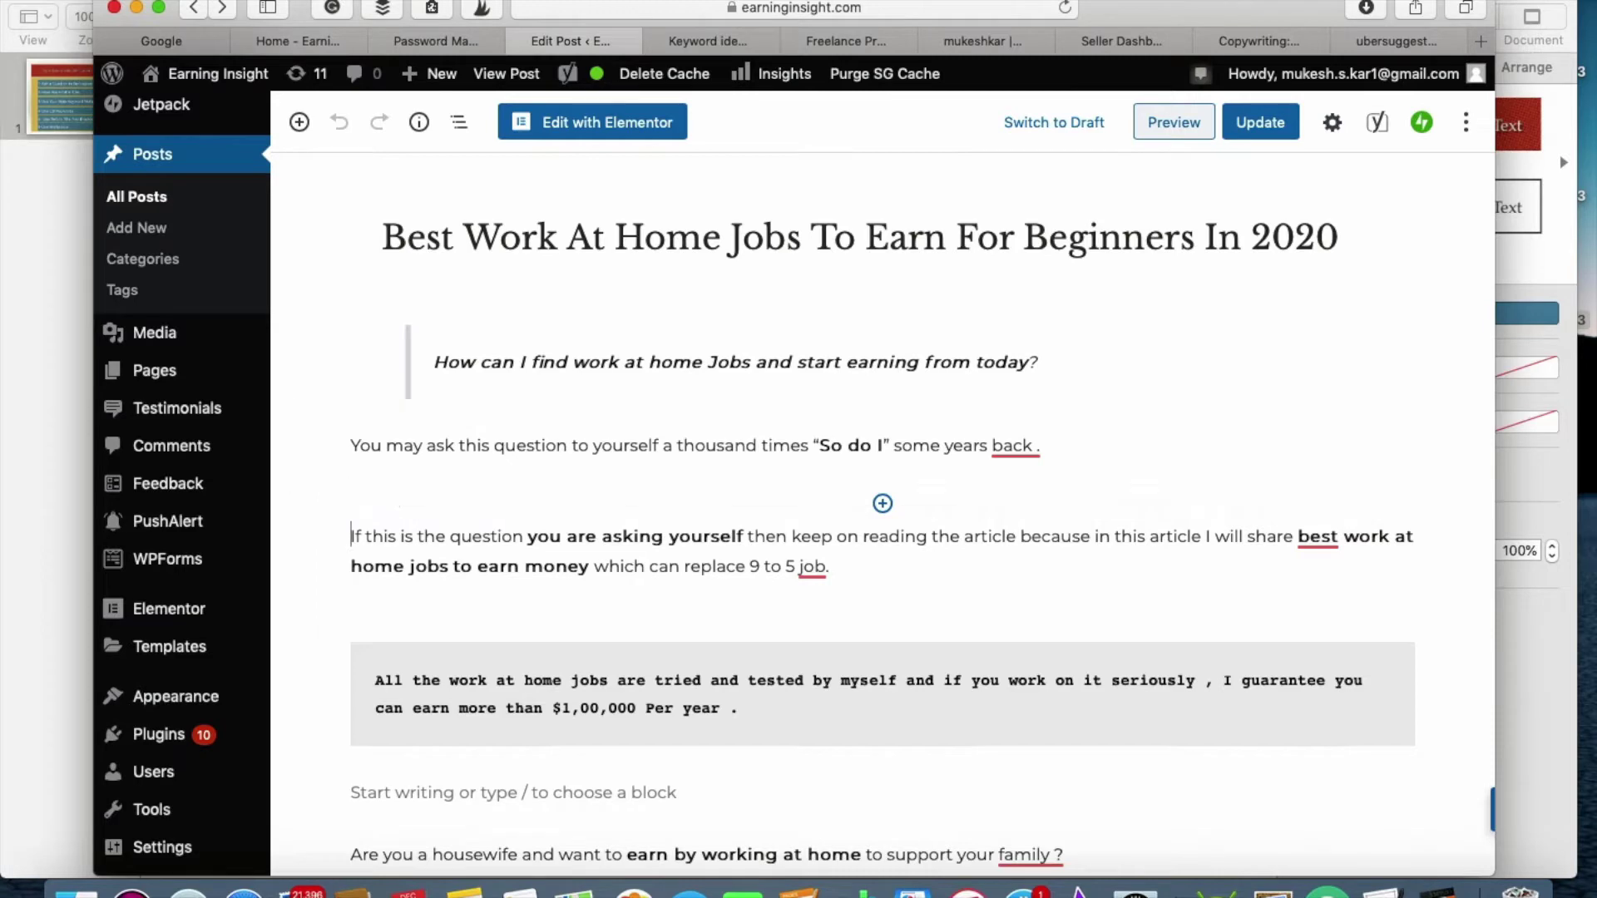
{"action": "key", "text": "Down"}
{"action": "key", "text": "Down"}
{"action": "key", "text": "Down"}
{"action": "key", "text": "Down"}
{"action": "key", "text": "Down"}
{"action": "key", "text": "Down"}
{"action": "key", "text": "Down"}
{"action": "key", "text": "Down"}
{"action": "key", "text": "Down"}
{"action": "key", "text": "Down"}
{"action": "key", "text": "Down"}
{"action": "key", "text": "Down"}
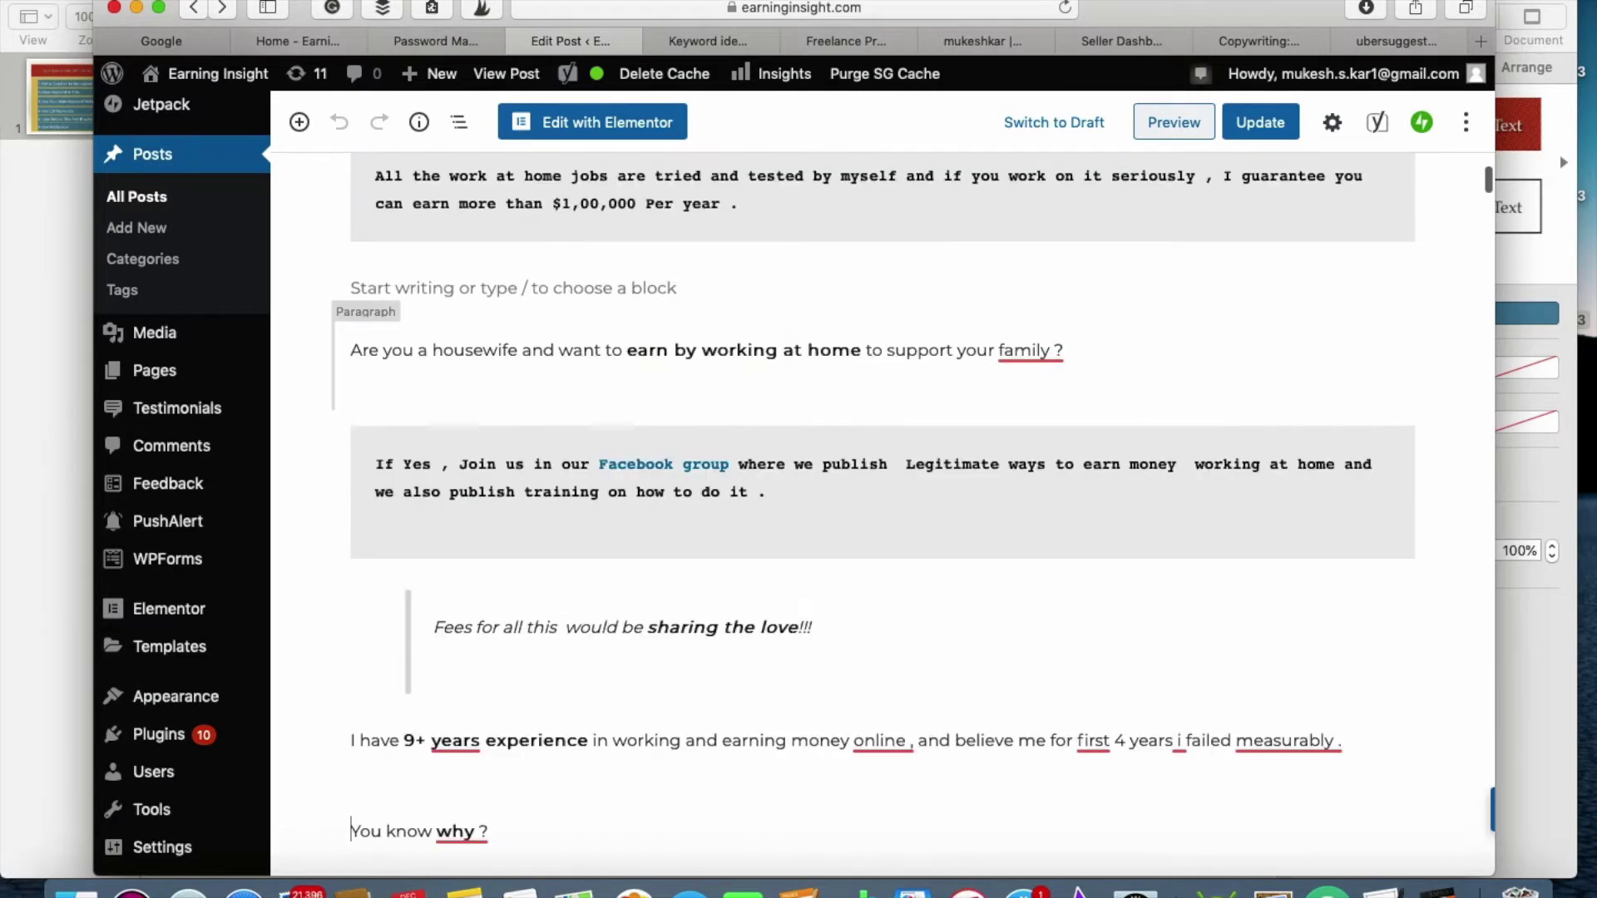
{"action": "key", "text": "Up"}
{"action": "key", "text": "Up"}
{"action": "key", "text": "Up"}
{"action": "key", "text": "Up"}
{"action": "key", "text": "Up"}
{"action": "key", "text": "Up"}
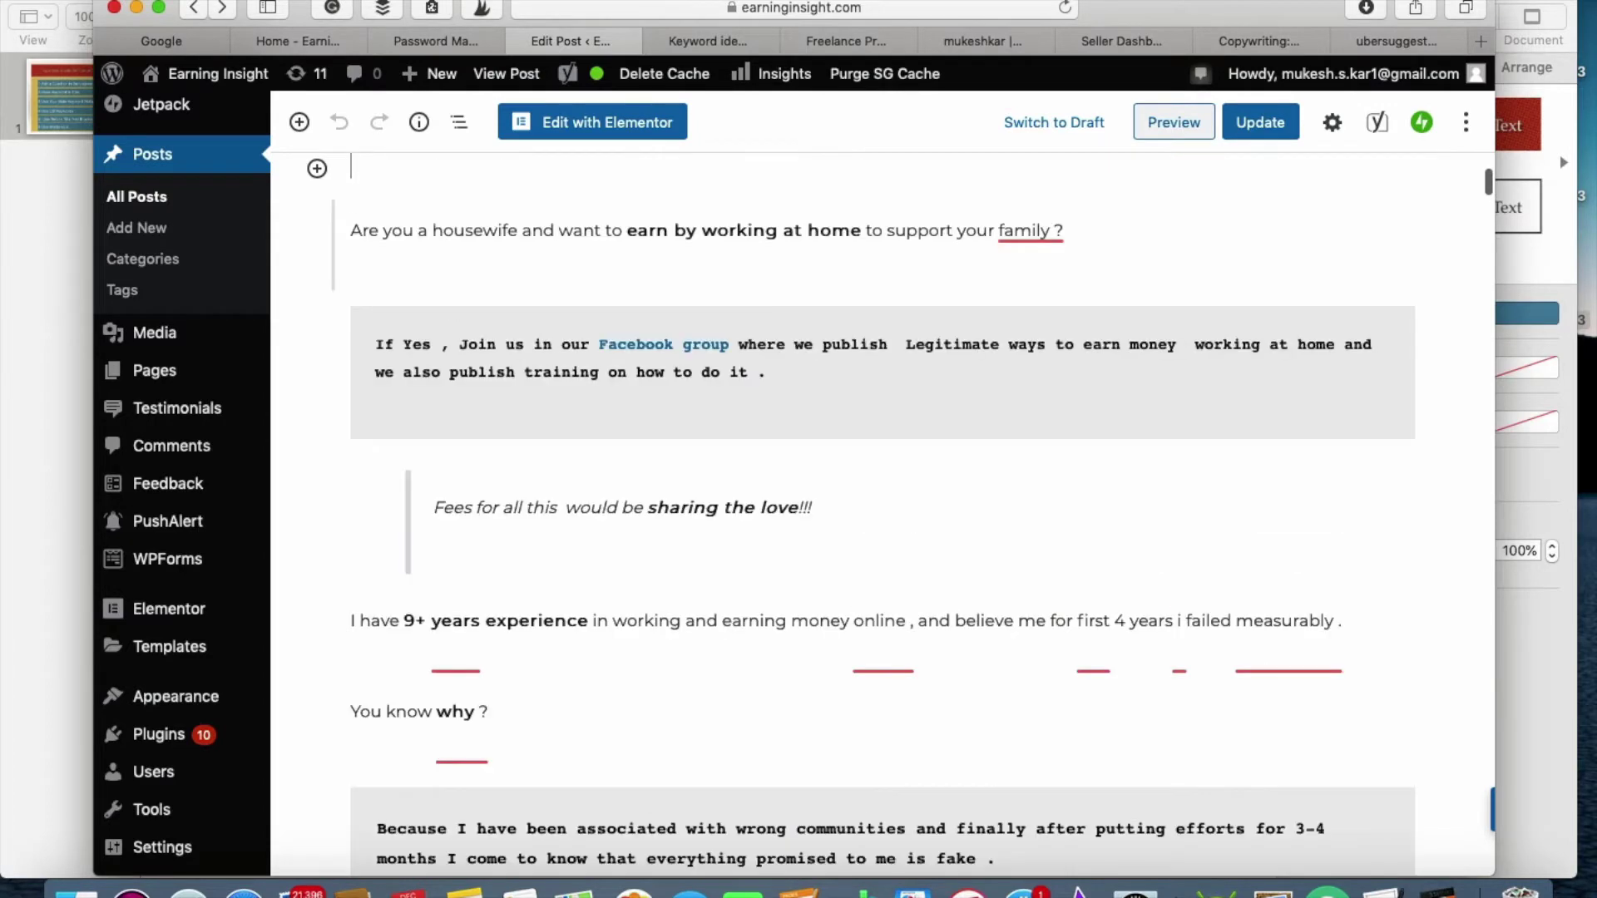
{"action": "key", "text": "Up"}
{"action": "key", "text": "Up"}
{"action": "key", "text": "Up"}
{"action": "key", "text": "Up"}
{"action": "key", "text": "Up"}
{"action": "key", "text": "Up"}
{"action": "key", "text": "Up"}
{"action": "key", "text": "Up"}
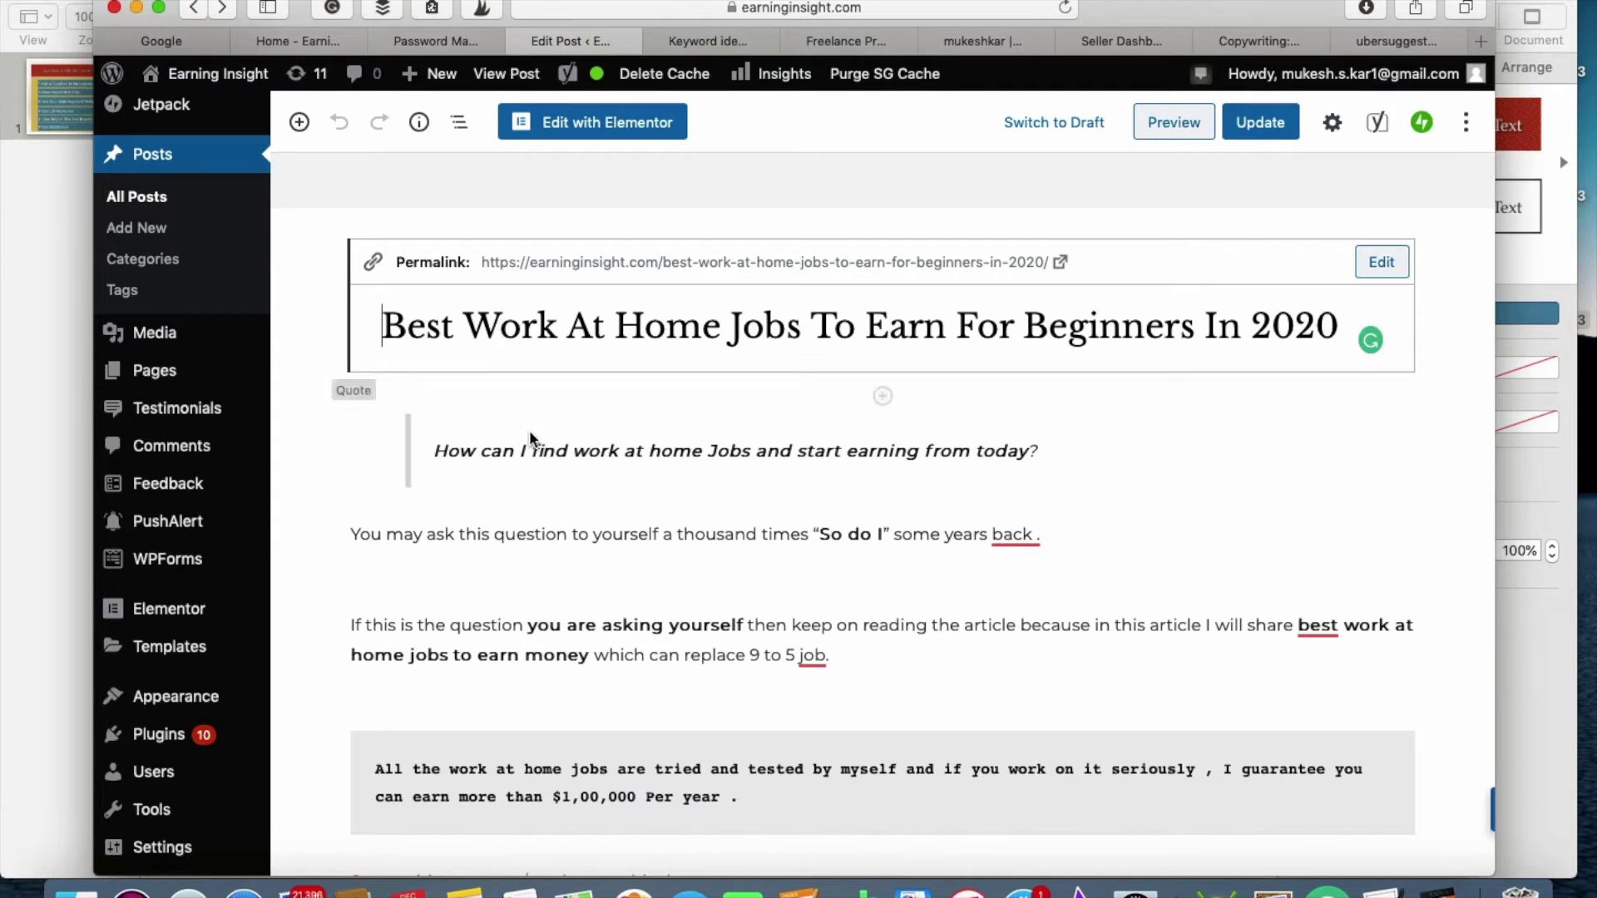
- Examine the keyword's position at the word "Work" in the post title, leaving the title deselected
{"action": "left_click", "coordinate": [481, 338]}
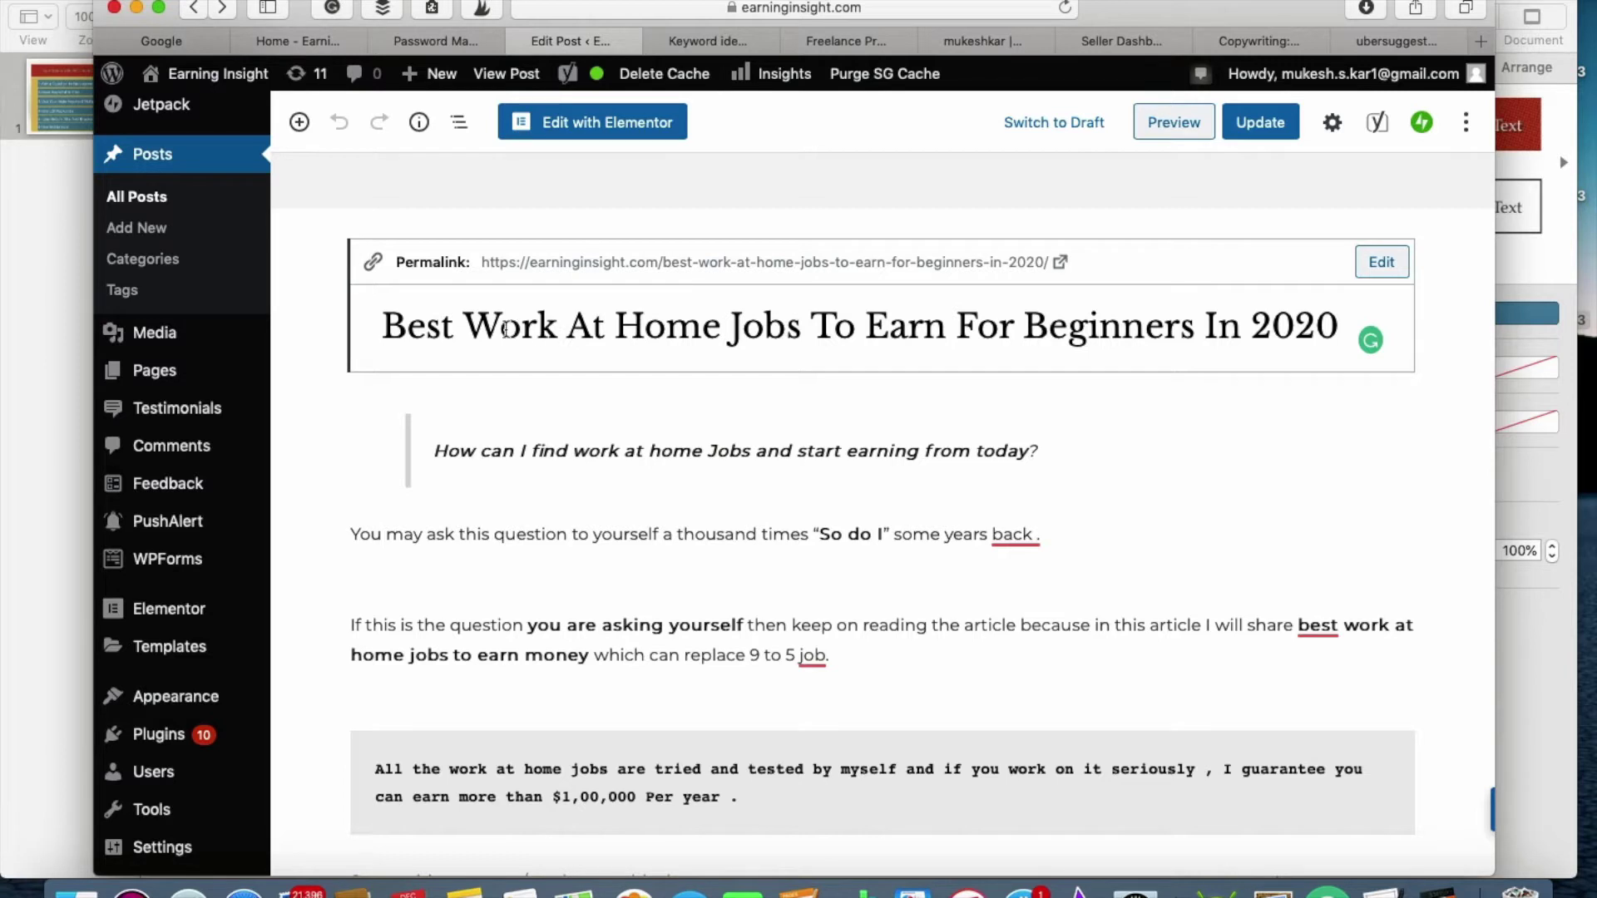
{"action": "left_click", "coordinate": [474, 323]}
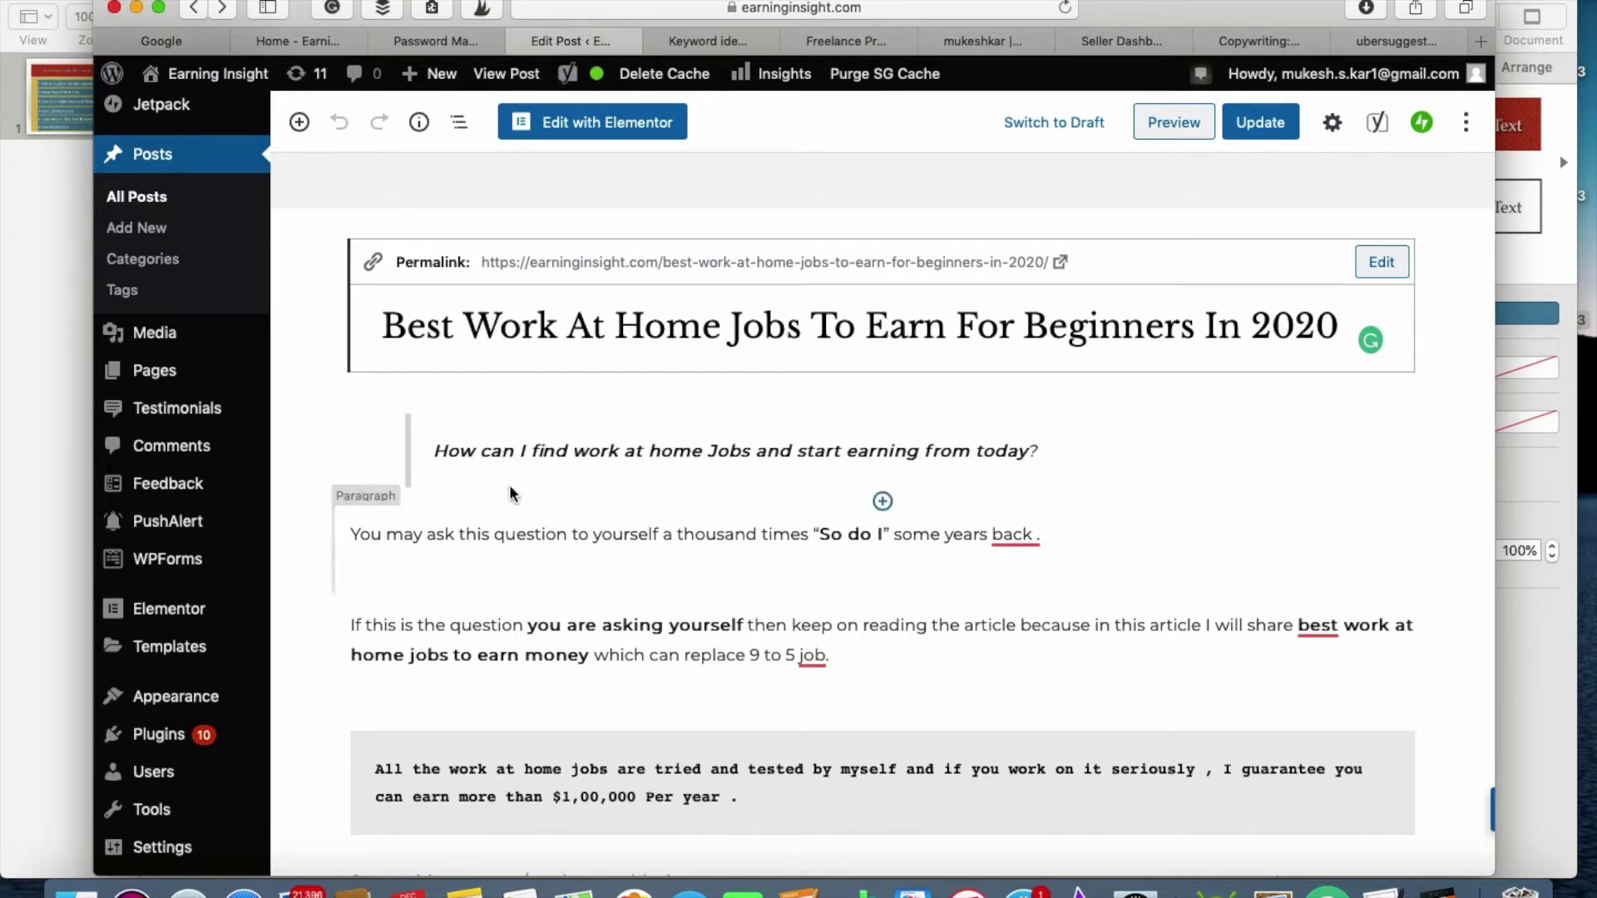
{"action": "left_click", "coordinate": [307, 443]}
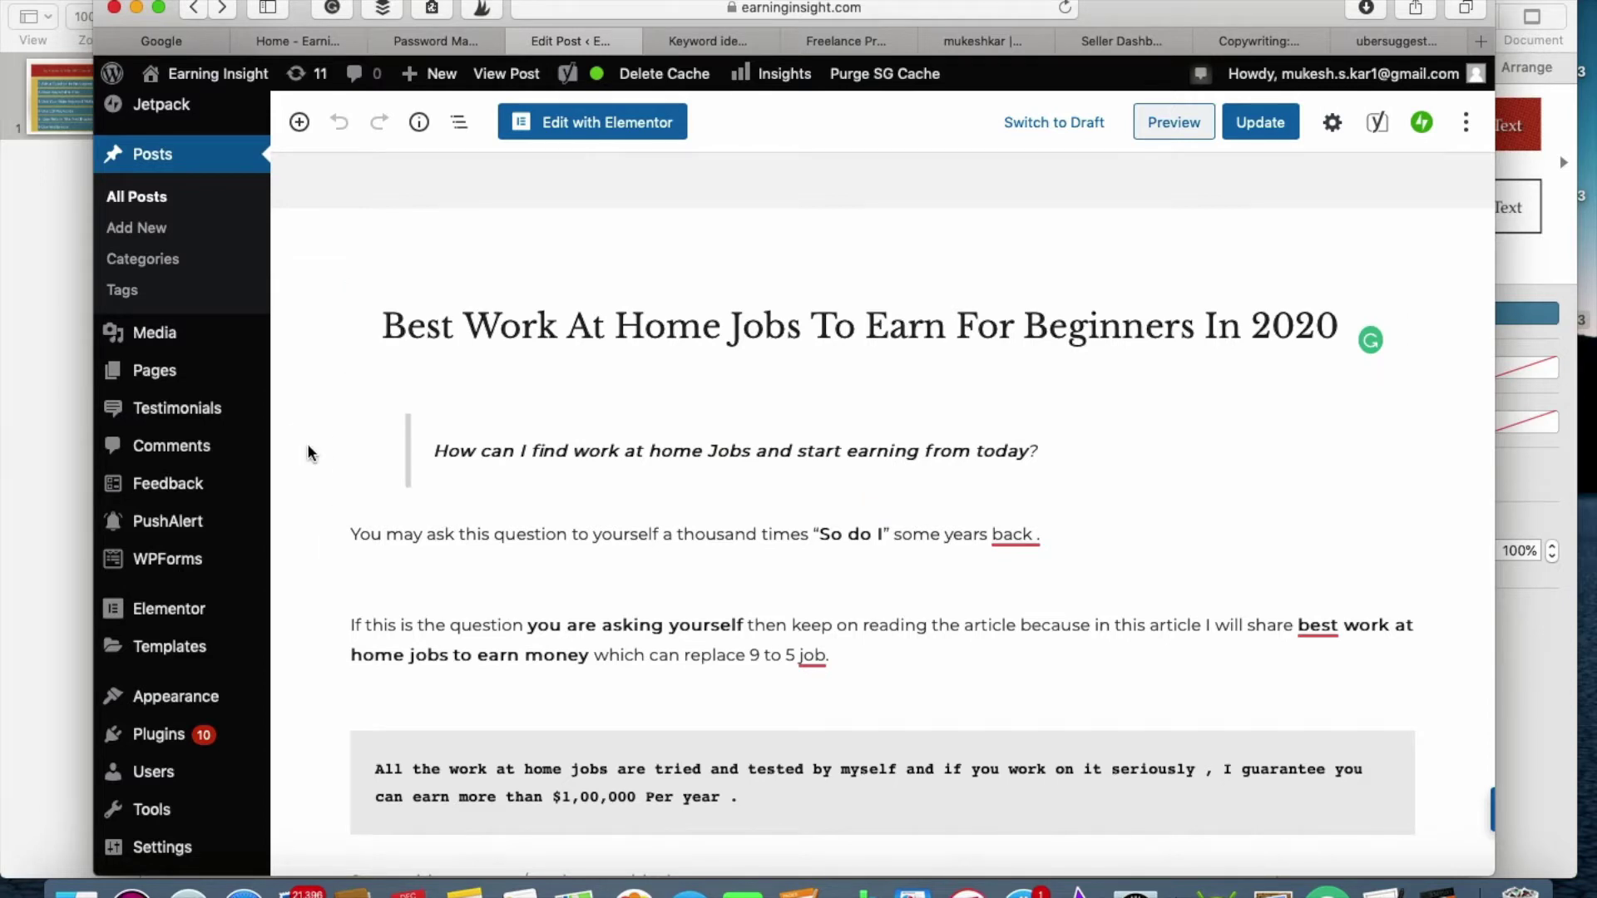
- Go through the post down to the Yoast SEO analysis below the content
{"action": "scroll", "coordinate": [307, 442], "scroll_direction": "down", "scroll_amount": 3}
{"action": "scroll", "coordinate": [922, 510], "scroll_direction": "down", "scroll_amount": 5}
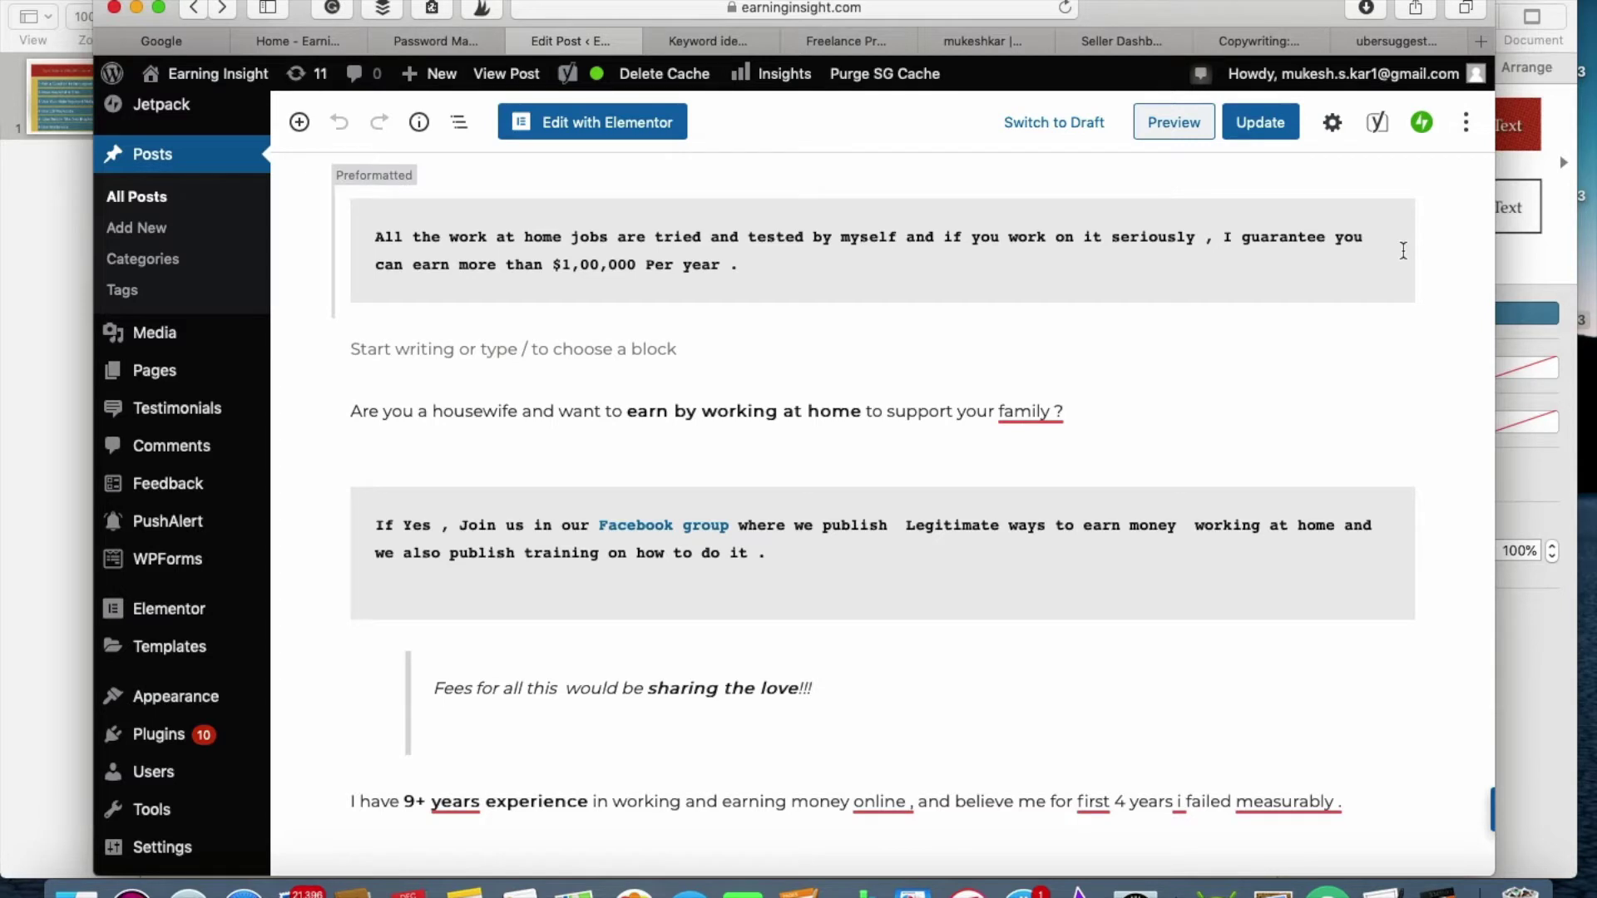
{"action": "scroll", "coordinate": [1474, 220], "scroll_direction": "down", "scroll_amount": 1}
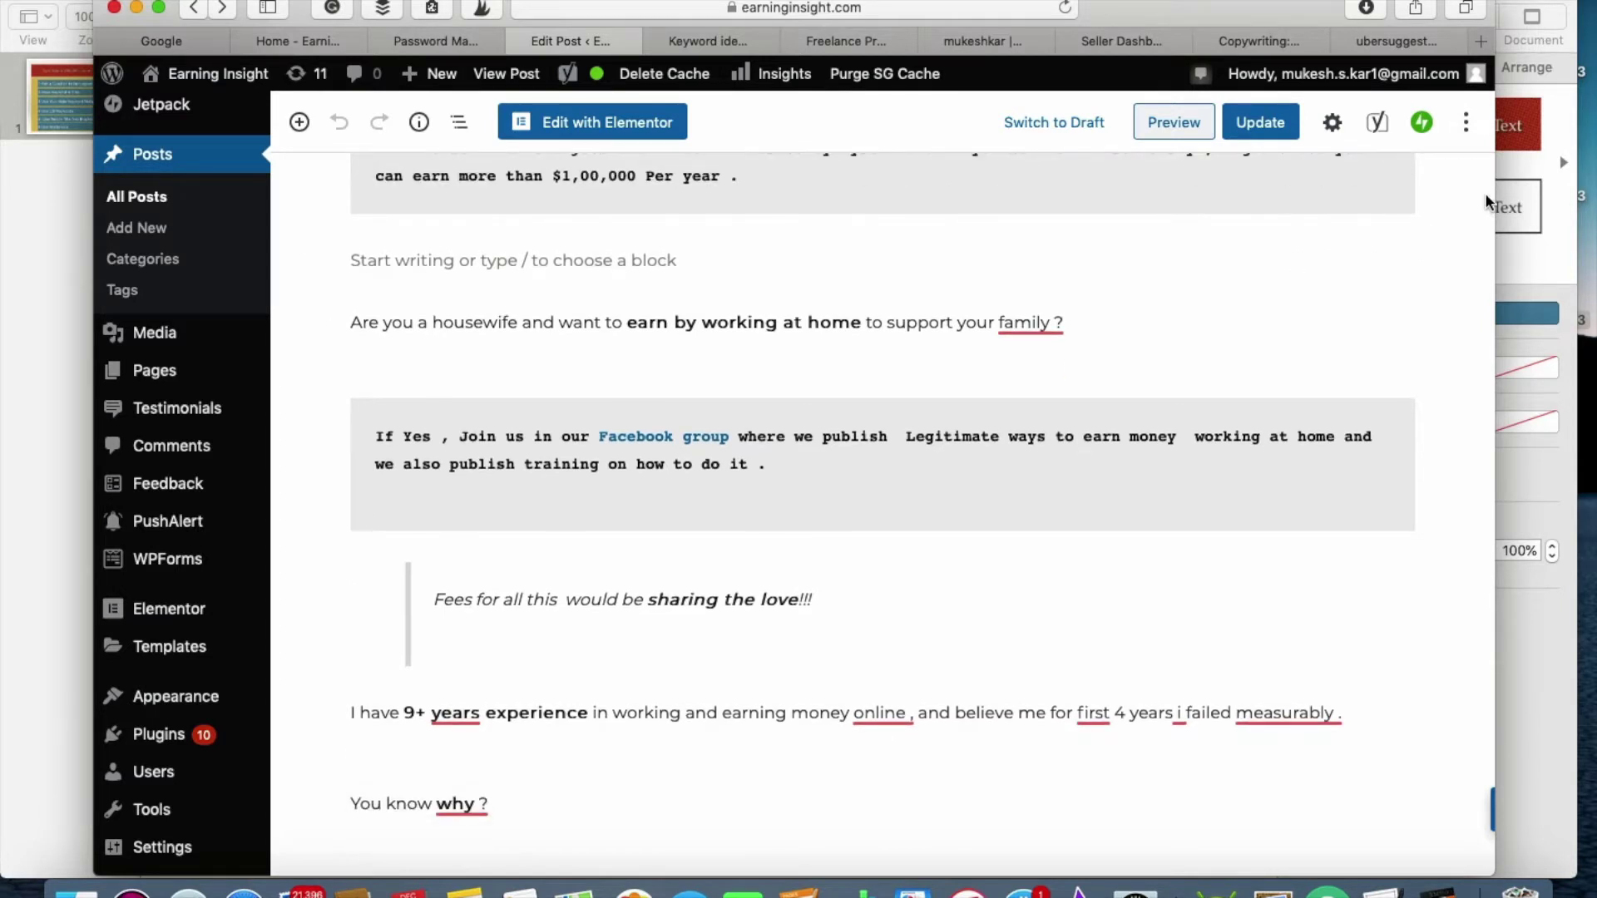
{"action": "scroll", "coordinate": [1487, 202], "scroll_direction": "down", "scroll_amount": 3}
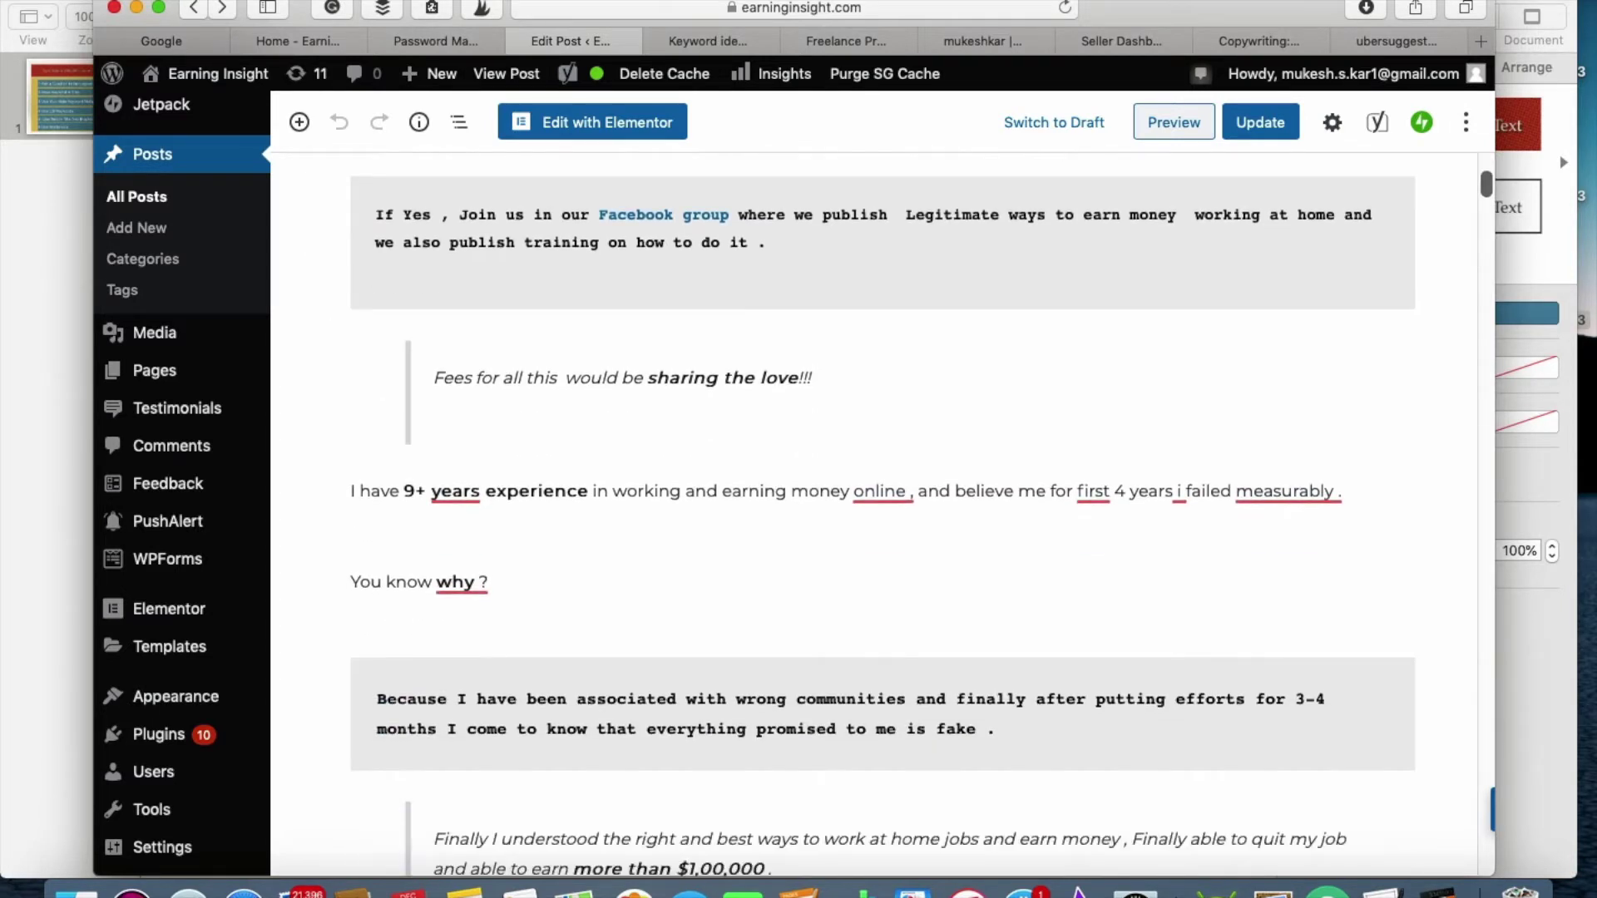
{"action": "left_click_drag", "start_coordinate": [1485, 178], "coordinate": [1496, 828]}
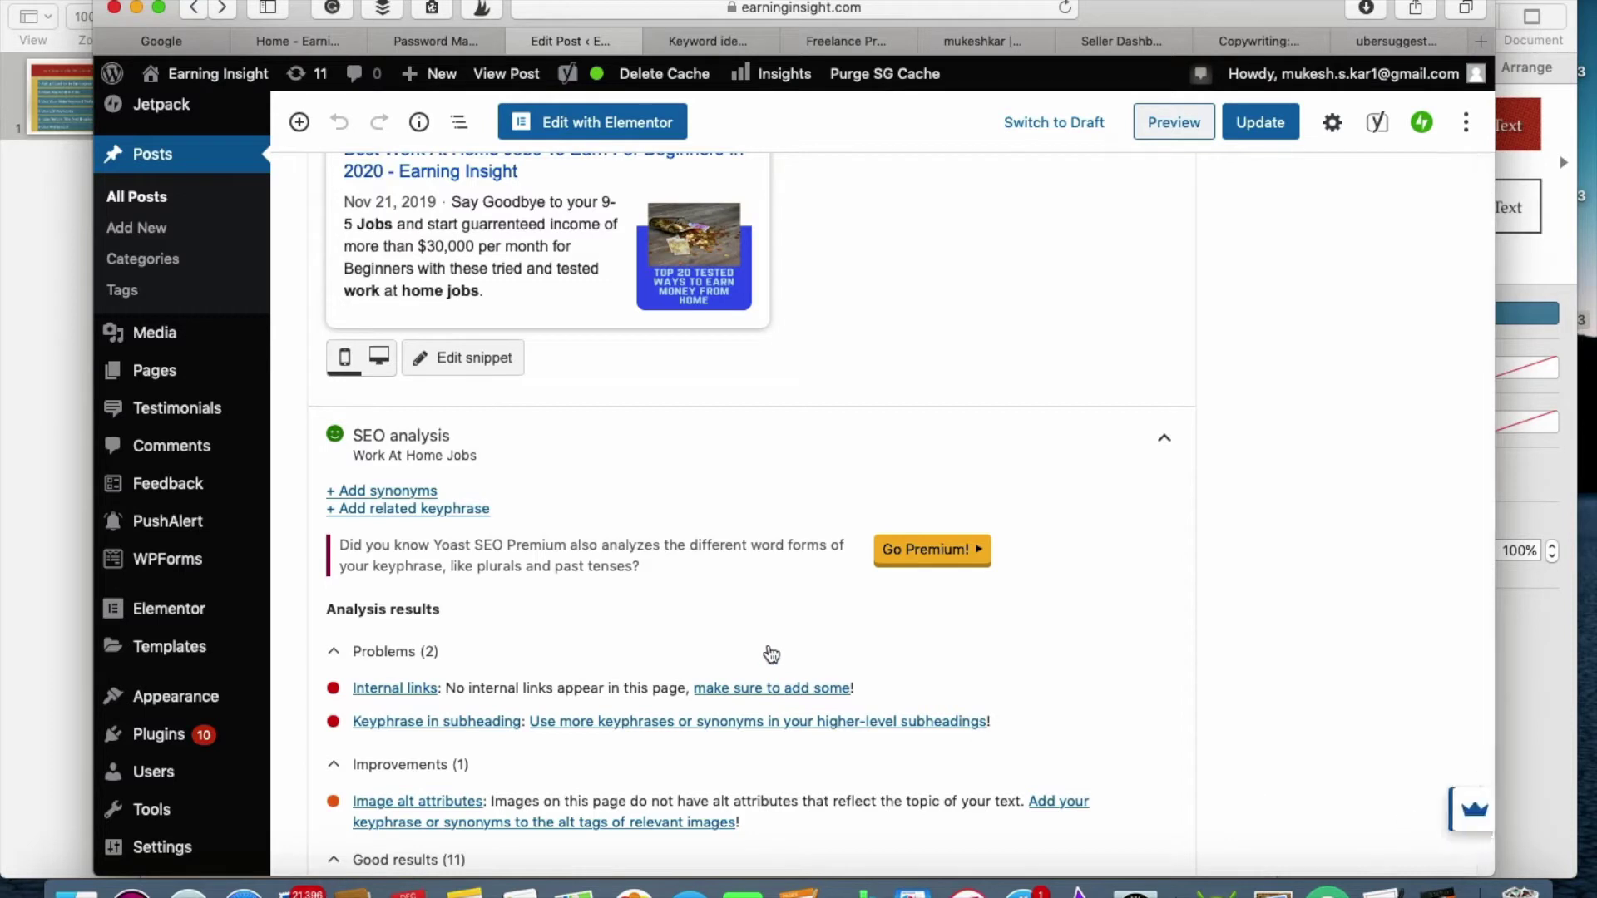
- Review the focus keyphrase field and the search snippet preview in the post's Yoast SEO section
{"action": "scroll", "coordinate": [1496, 828], "scroll_direction": "up", "scroll_amount": 2}
{"action": "scroll", "coordinate": [1489, 827], "scroll_direction": "up", "scroll_amount": 5}
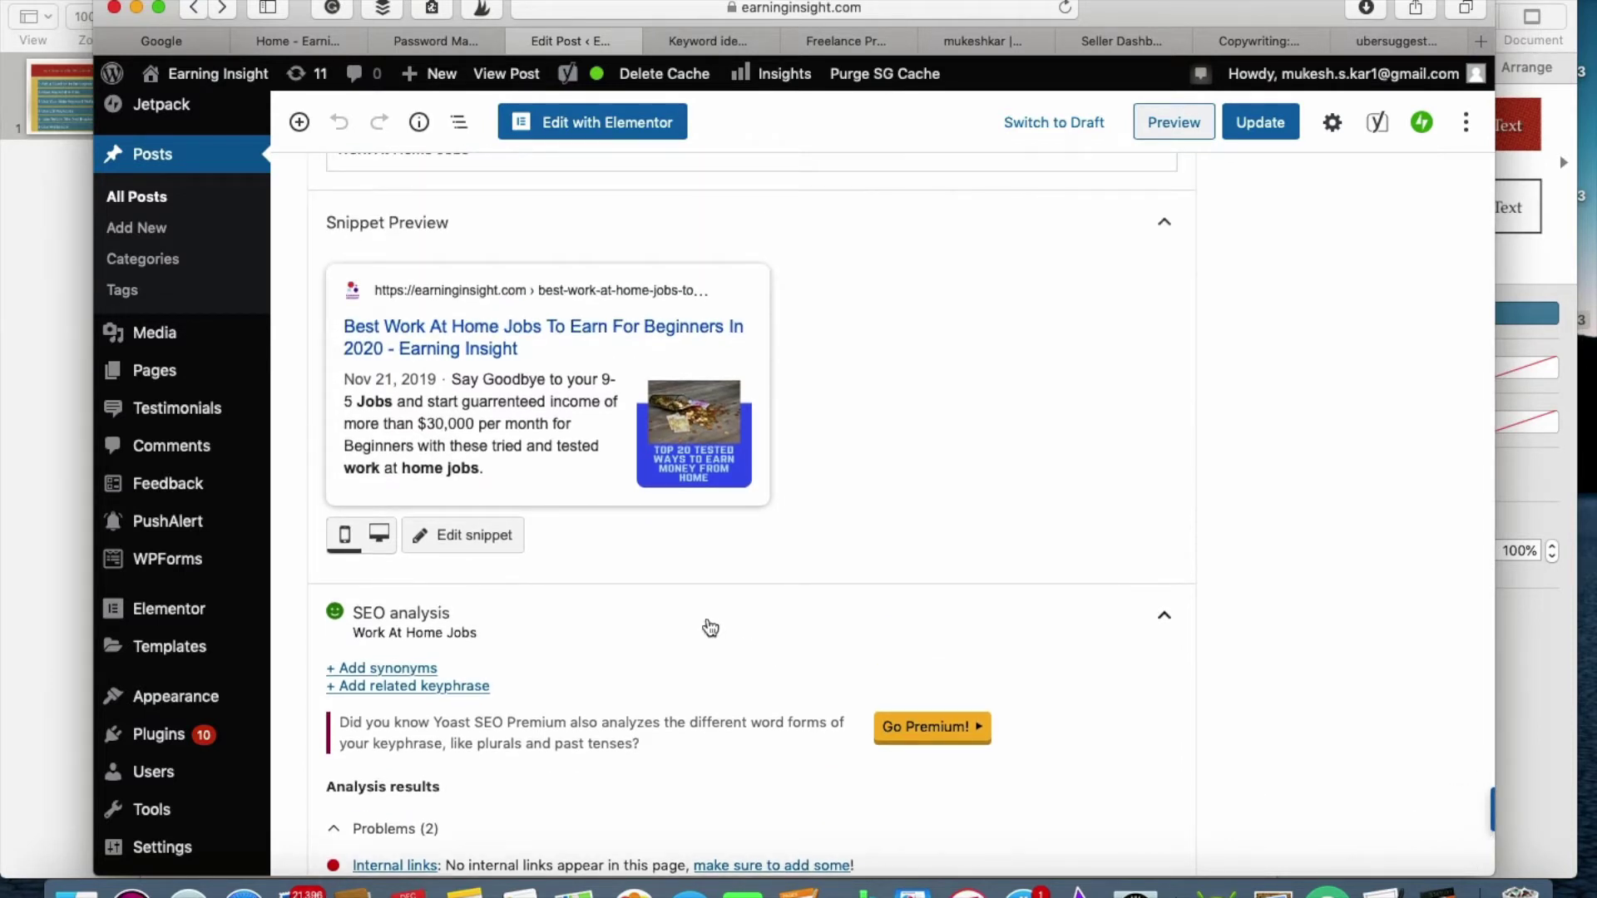
{"action": "scroll", "coordinate": [717, 385], "scroll_direction": "up", "scroll_amount": 8}
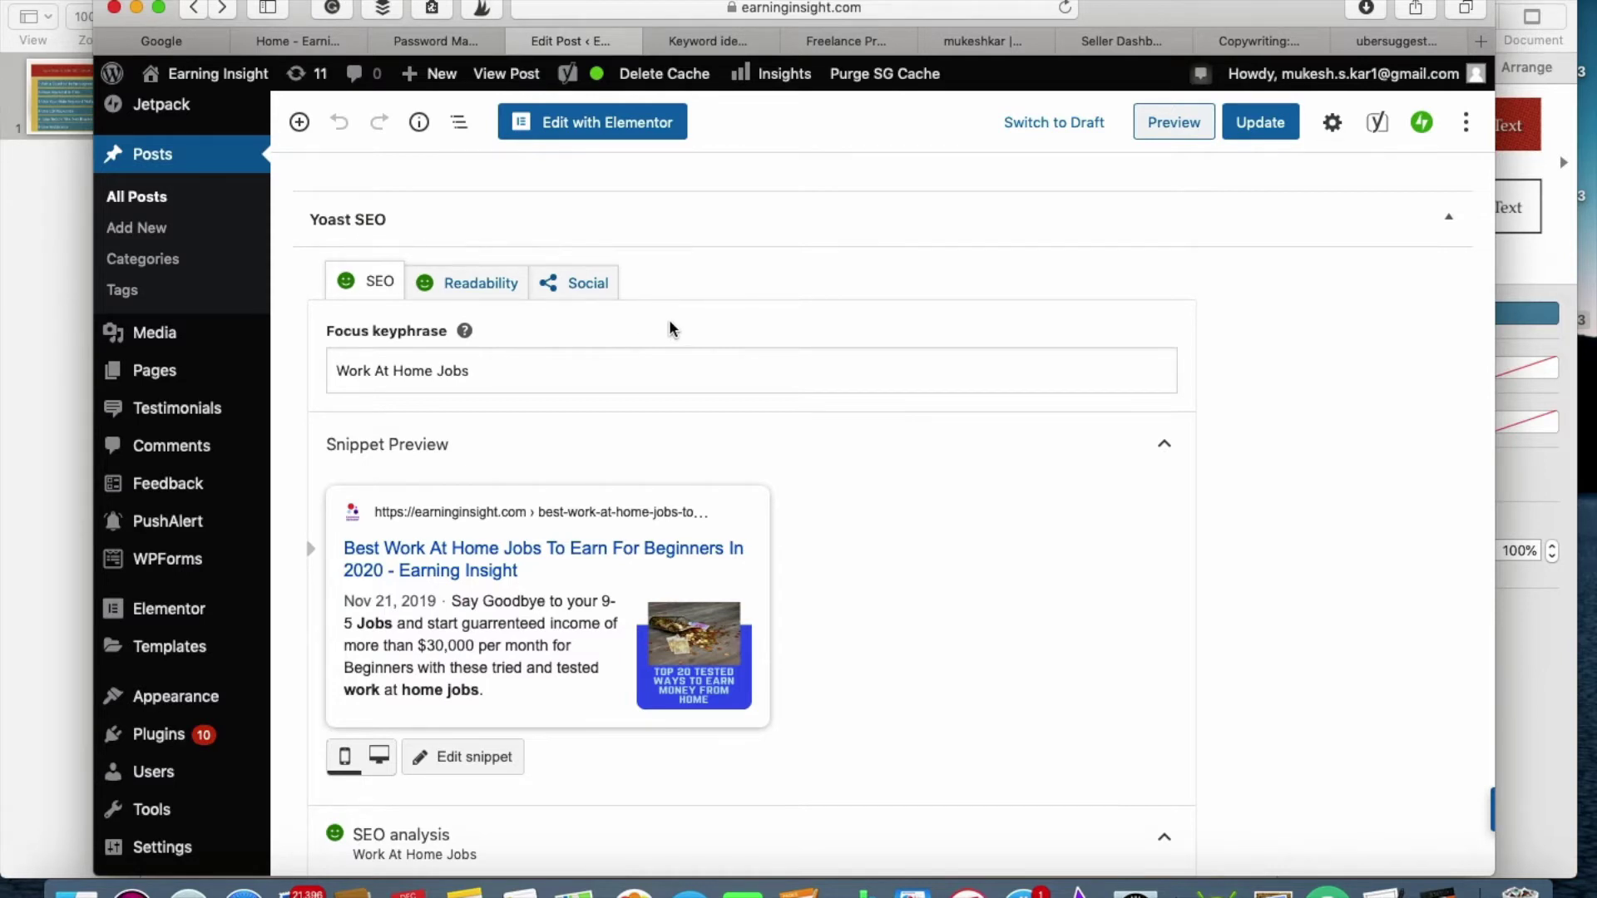
{"action": "scroll", "coordinate": [670, 327], "scroll_direction": "down", "scroll_amount": 1}
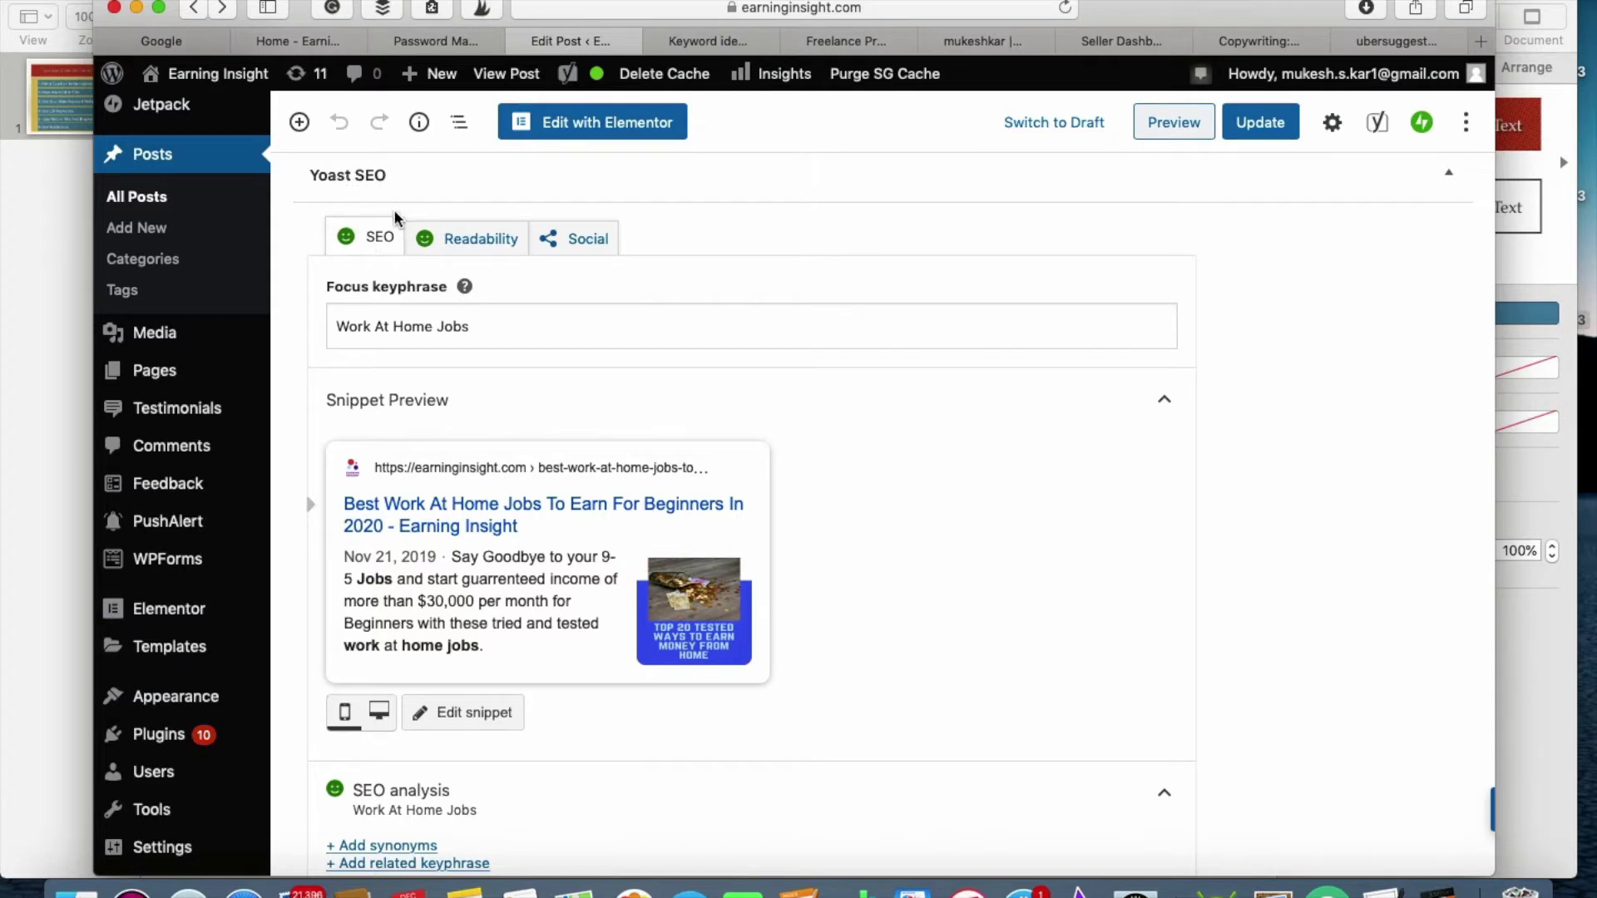
{"action": "left_click", "coordinate": [482, 323]}
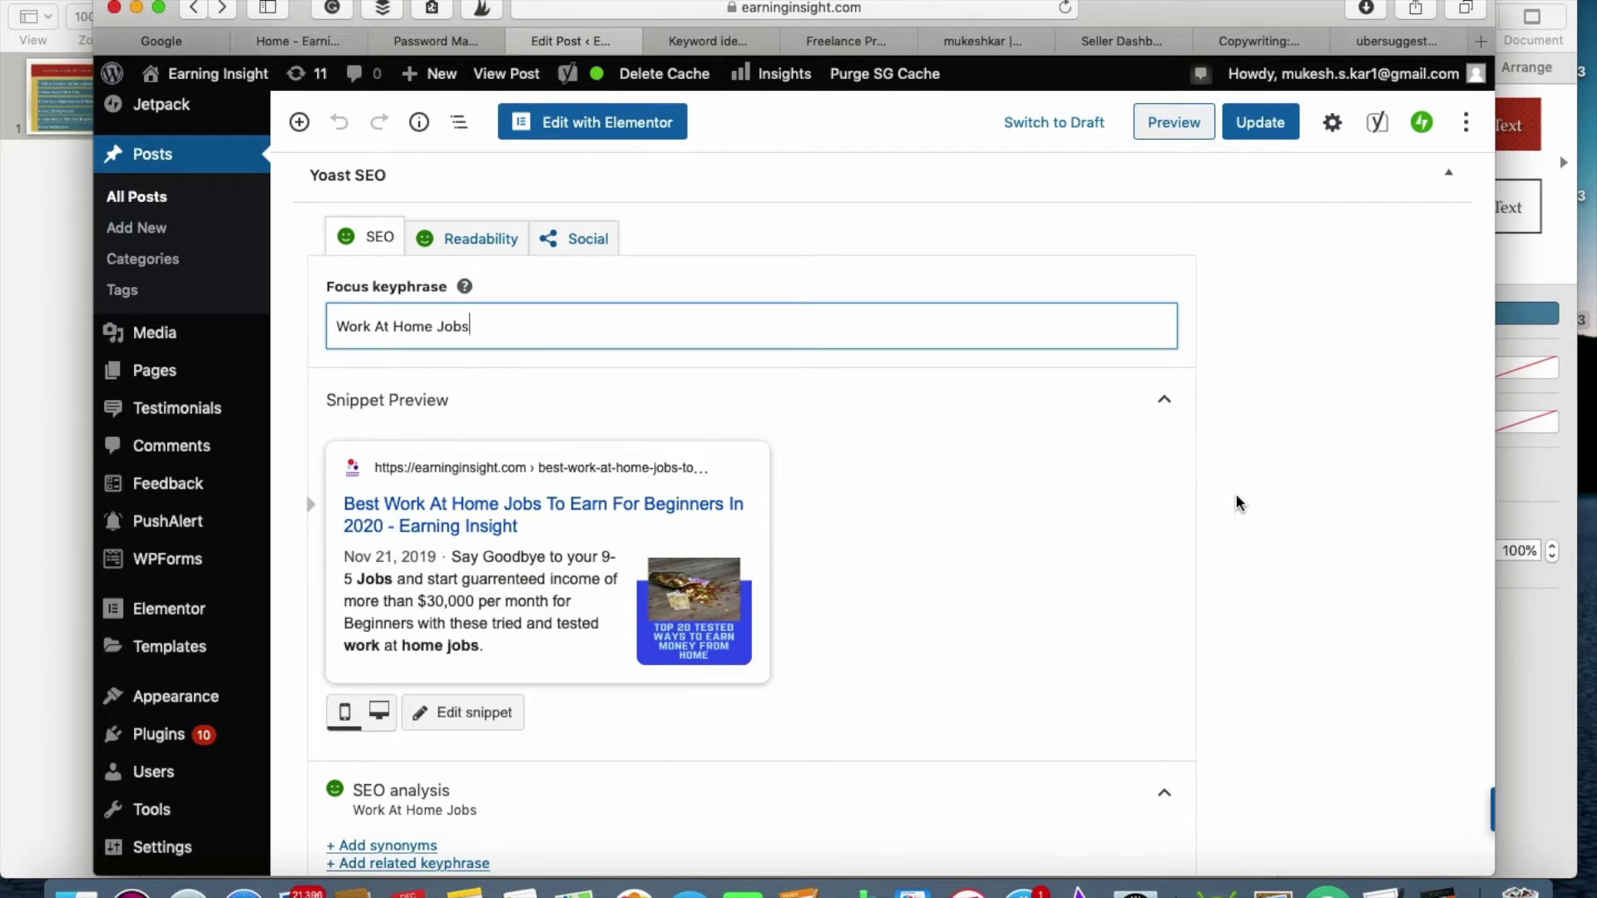
{"action": "scroll", "coordinate": [1241, 505], "scroll_direction": "down", "scroll_amount": 5}
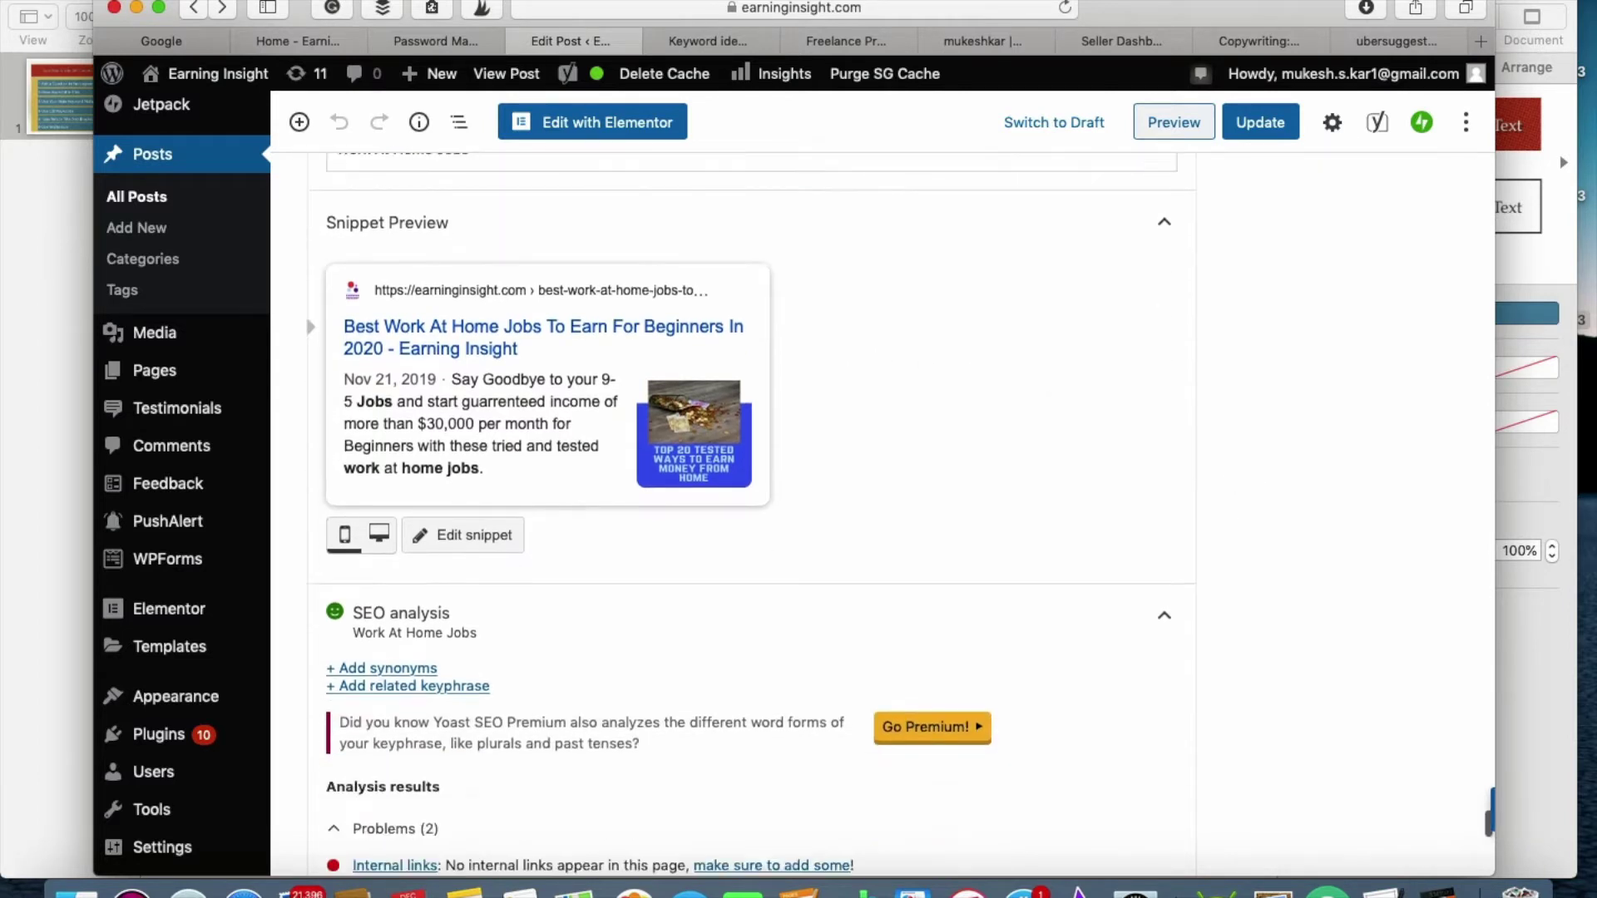
{"action": "scroll", "coordinate": [816, 392], "scroll_direction": "up", "scroll_amount": 3}
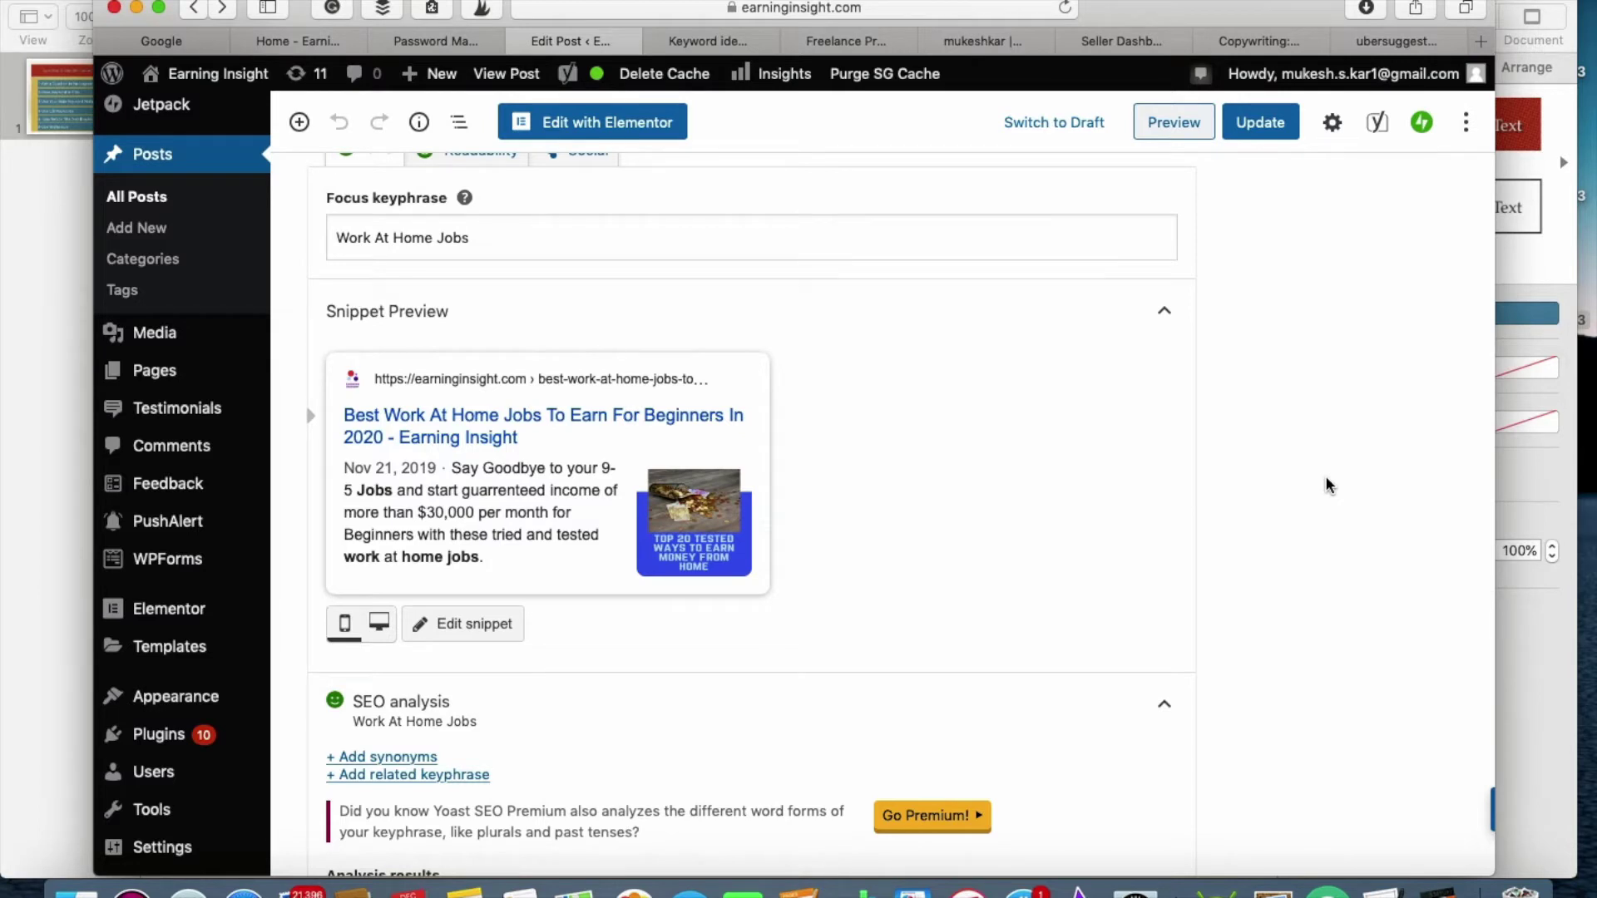
- Review the problems, improvements and good results in the post's Yoast SEO analysis and return to the post title
{"action": "scroll", "coordinate": [1325, 479], "scroll_direction": "down", "scroll_amount": 6}
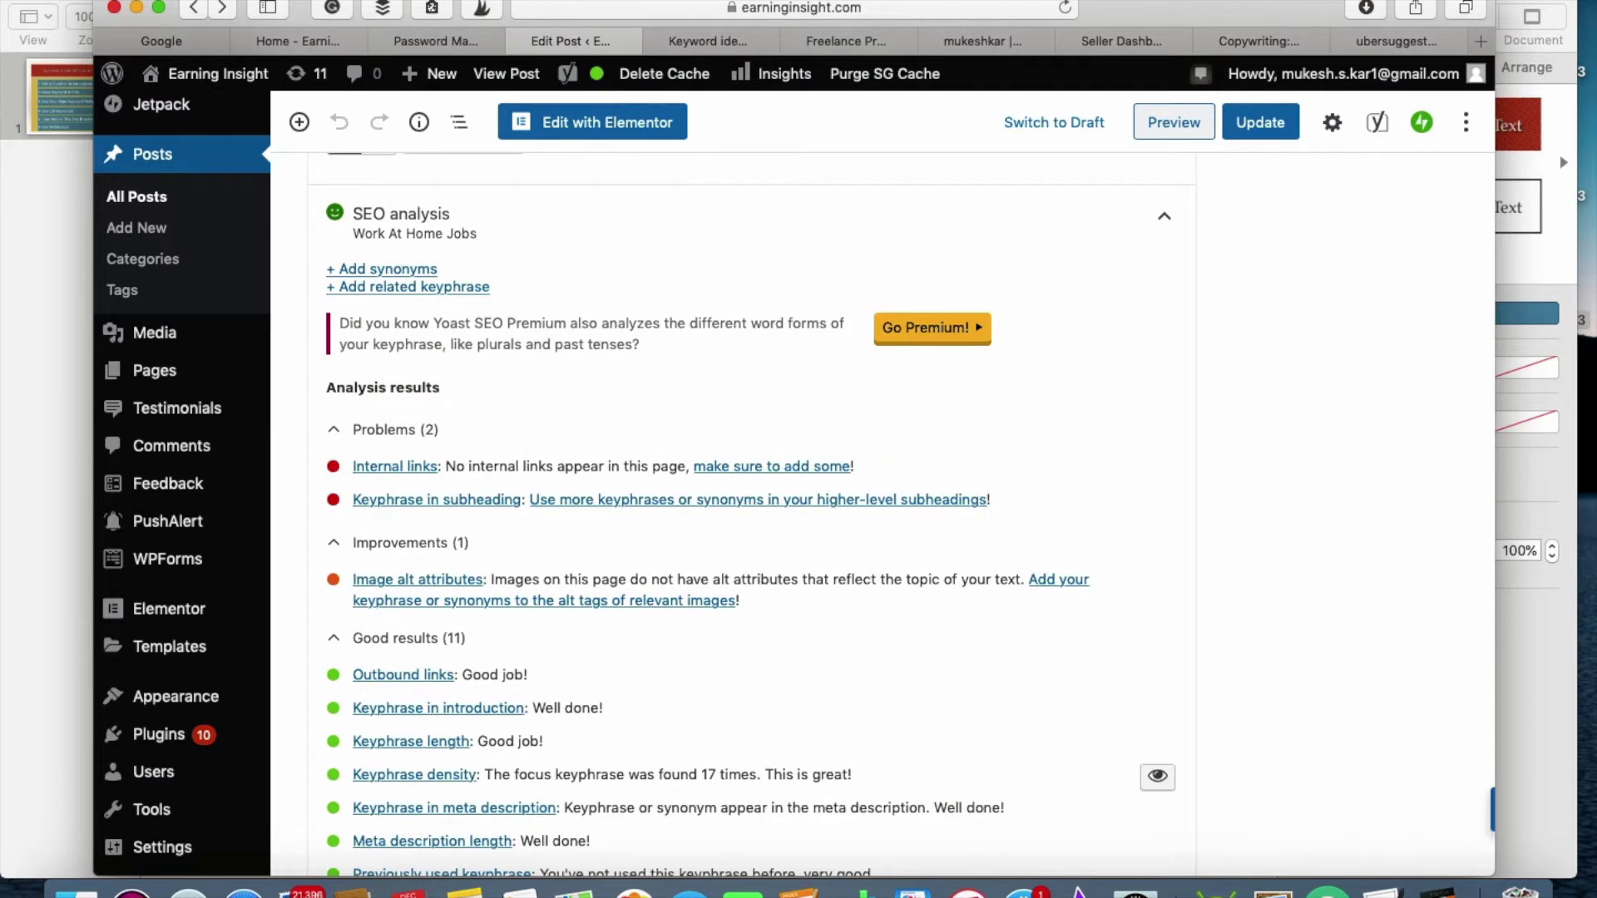
{"action": "scroll", "coordinate": [851, 476], "scroll_direction": "down", "scroll_amount": 2}
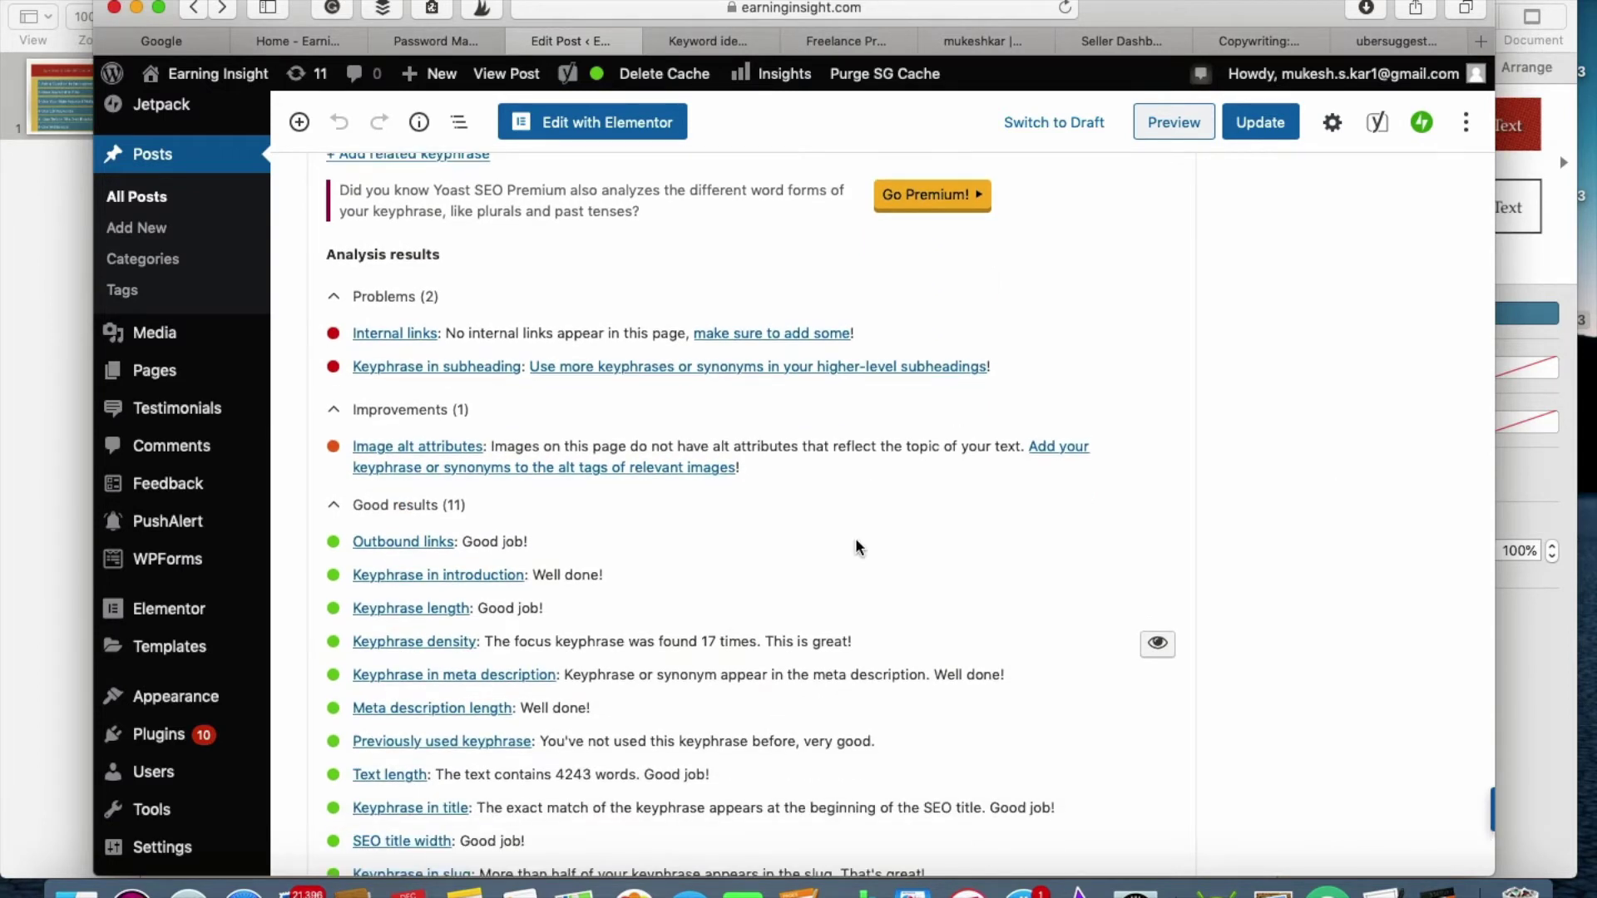
{"action": "scroll", "coordinate": [819, 709], "scroll_direction": "down", "scroll_amount": 3}
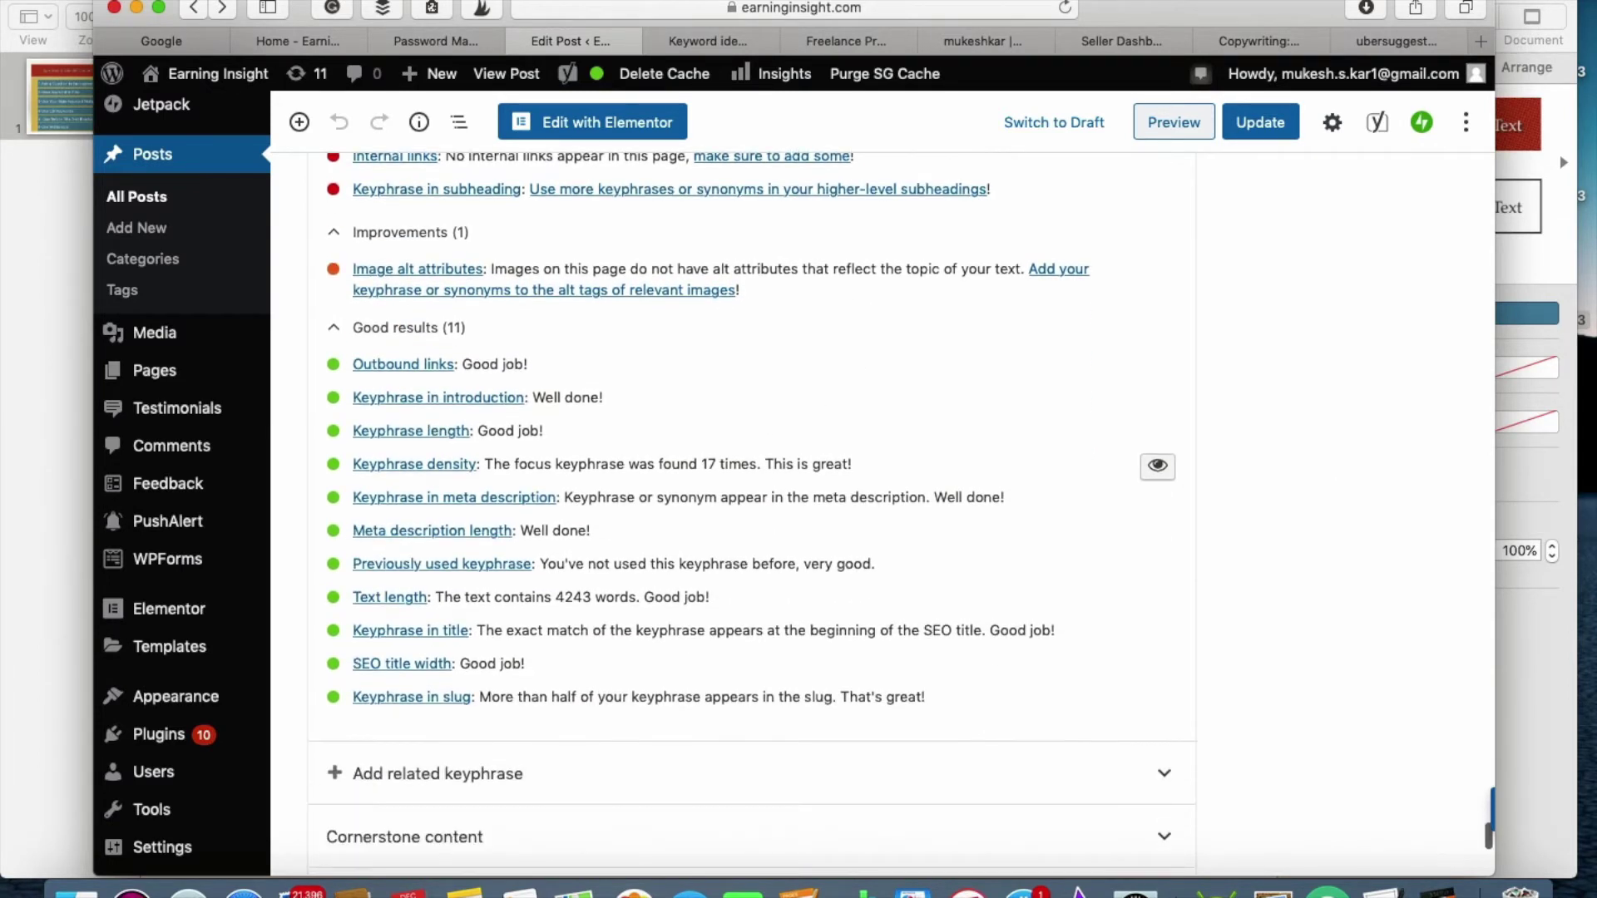
{"action": "scroll", "coordinate": [754, 510], "scroll_direction": "up", "scroll_amount": 1}
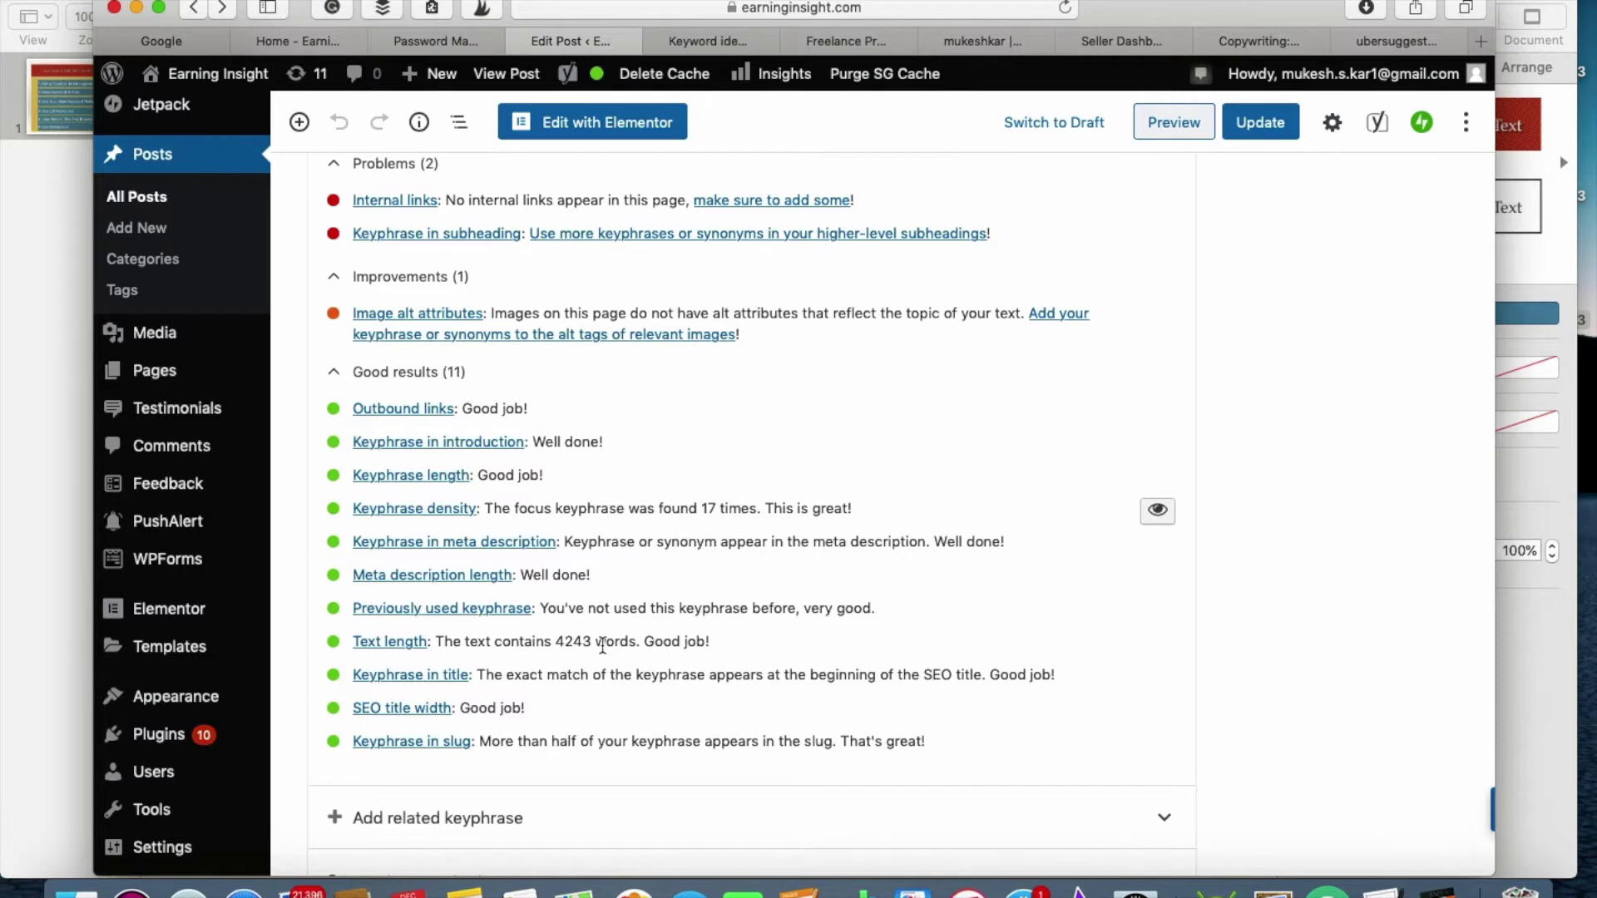
{"action": "scroll", "coordinate": [602, 645], "scroll_direction": "up", "scroll_amount": 2}
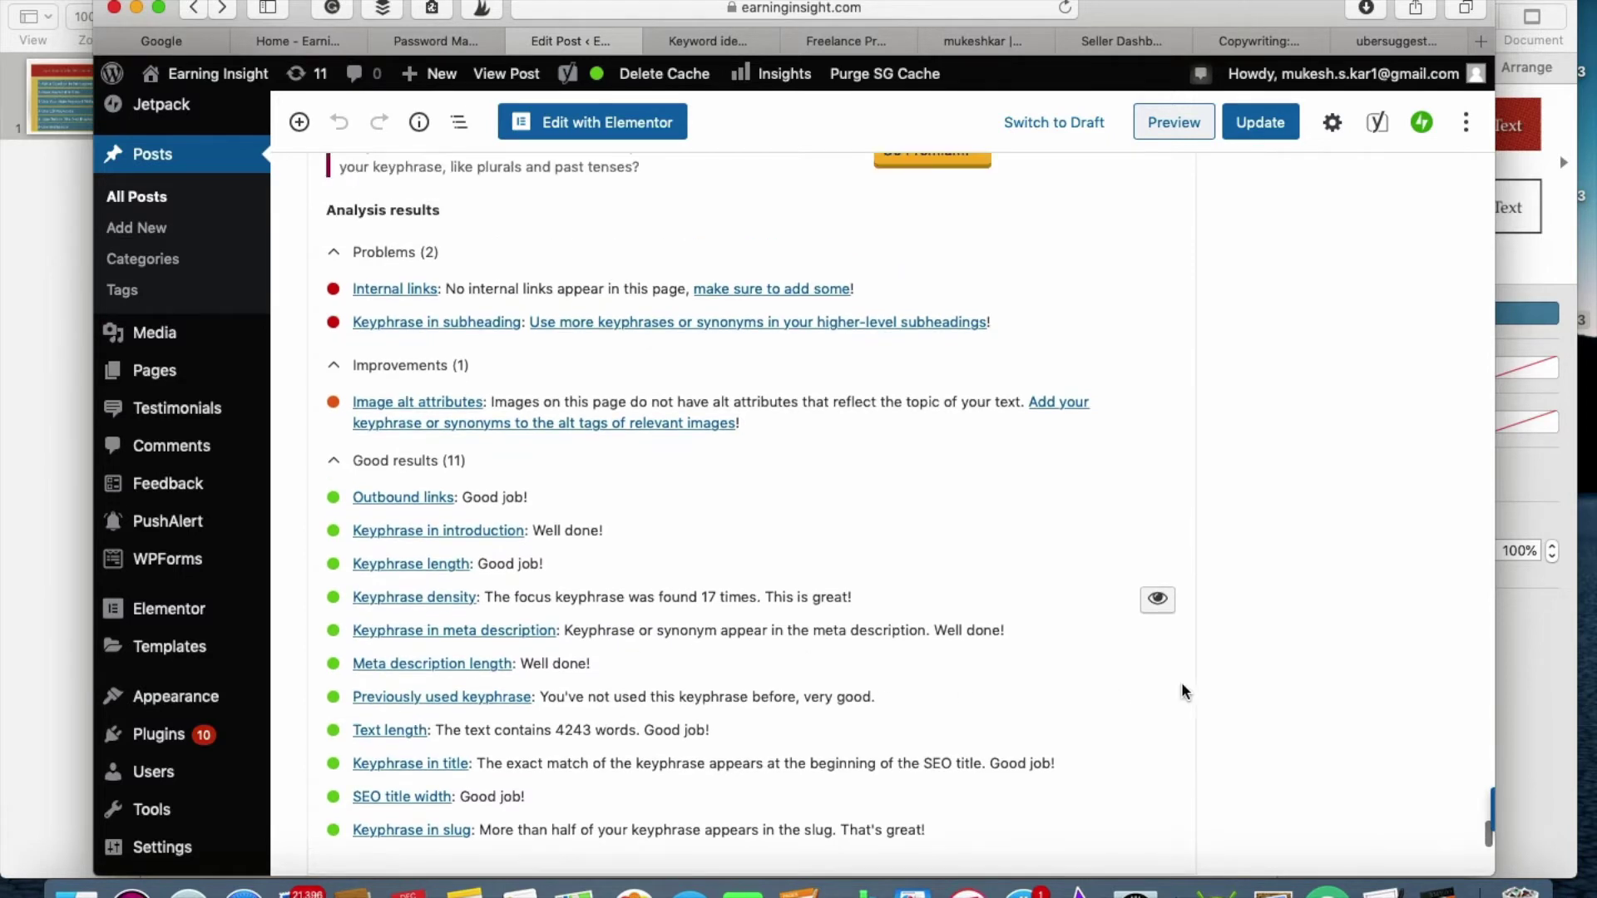
{"action": "scroll", "coordinate": [1468, 776], "scroll_direction": "up", "scroll_amount": 2}
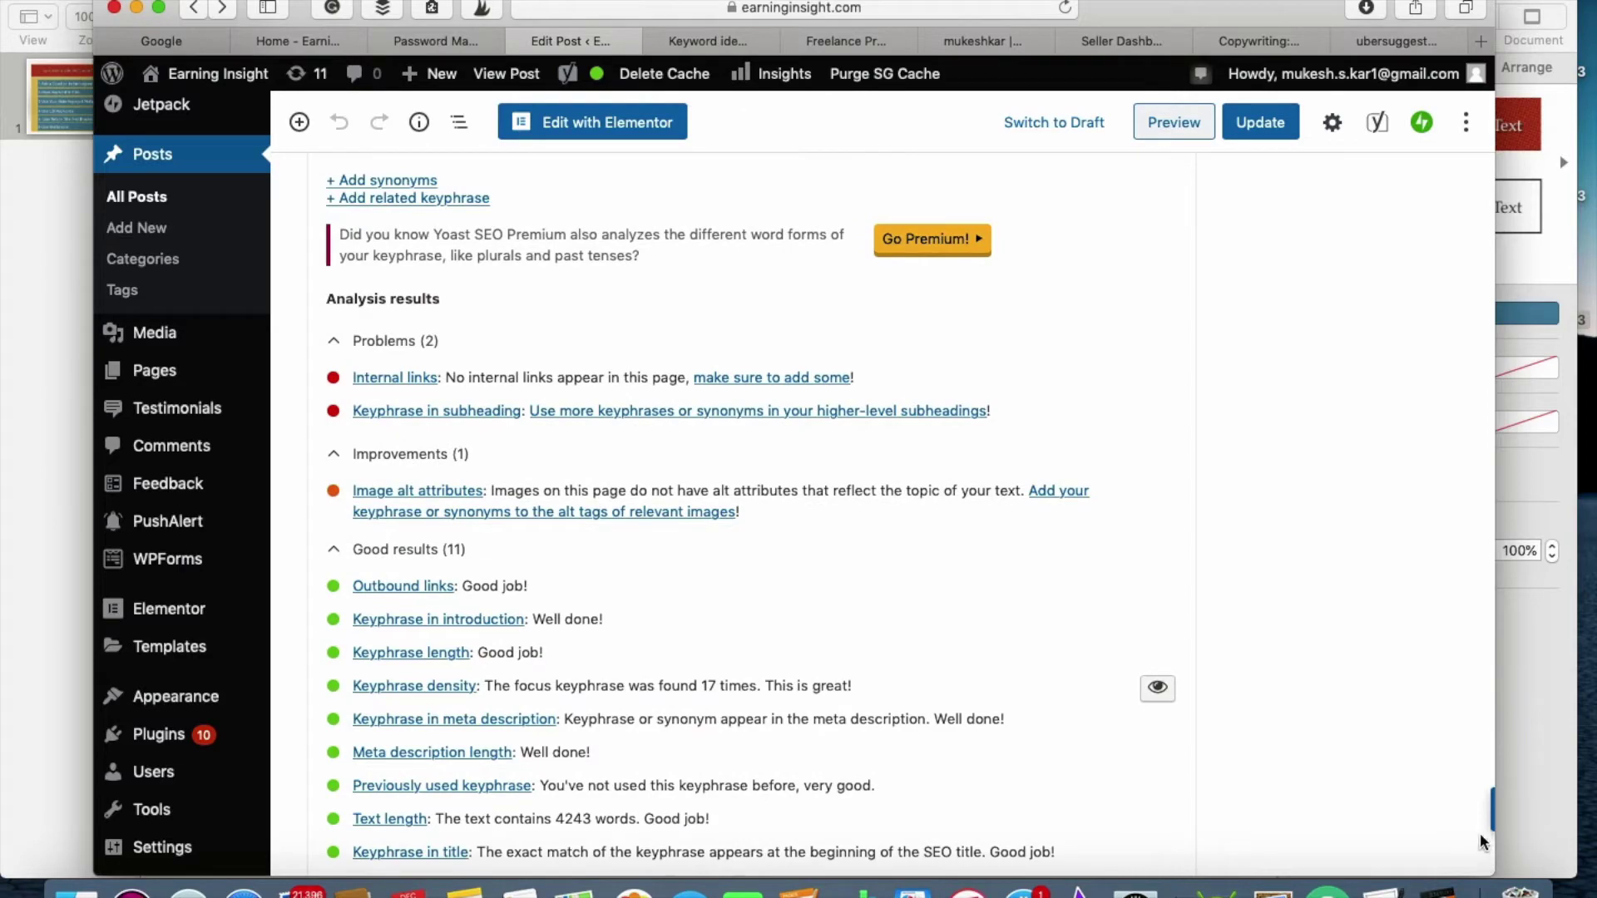
{"action": "scroll", "coordinate": [1482, 840], "scroll_direction": "up", "scroll_amount": 4}
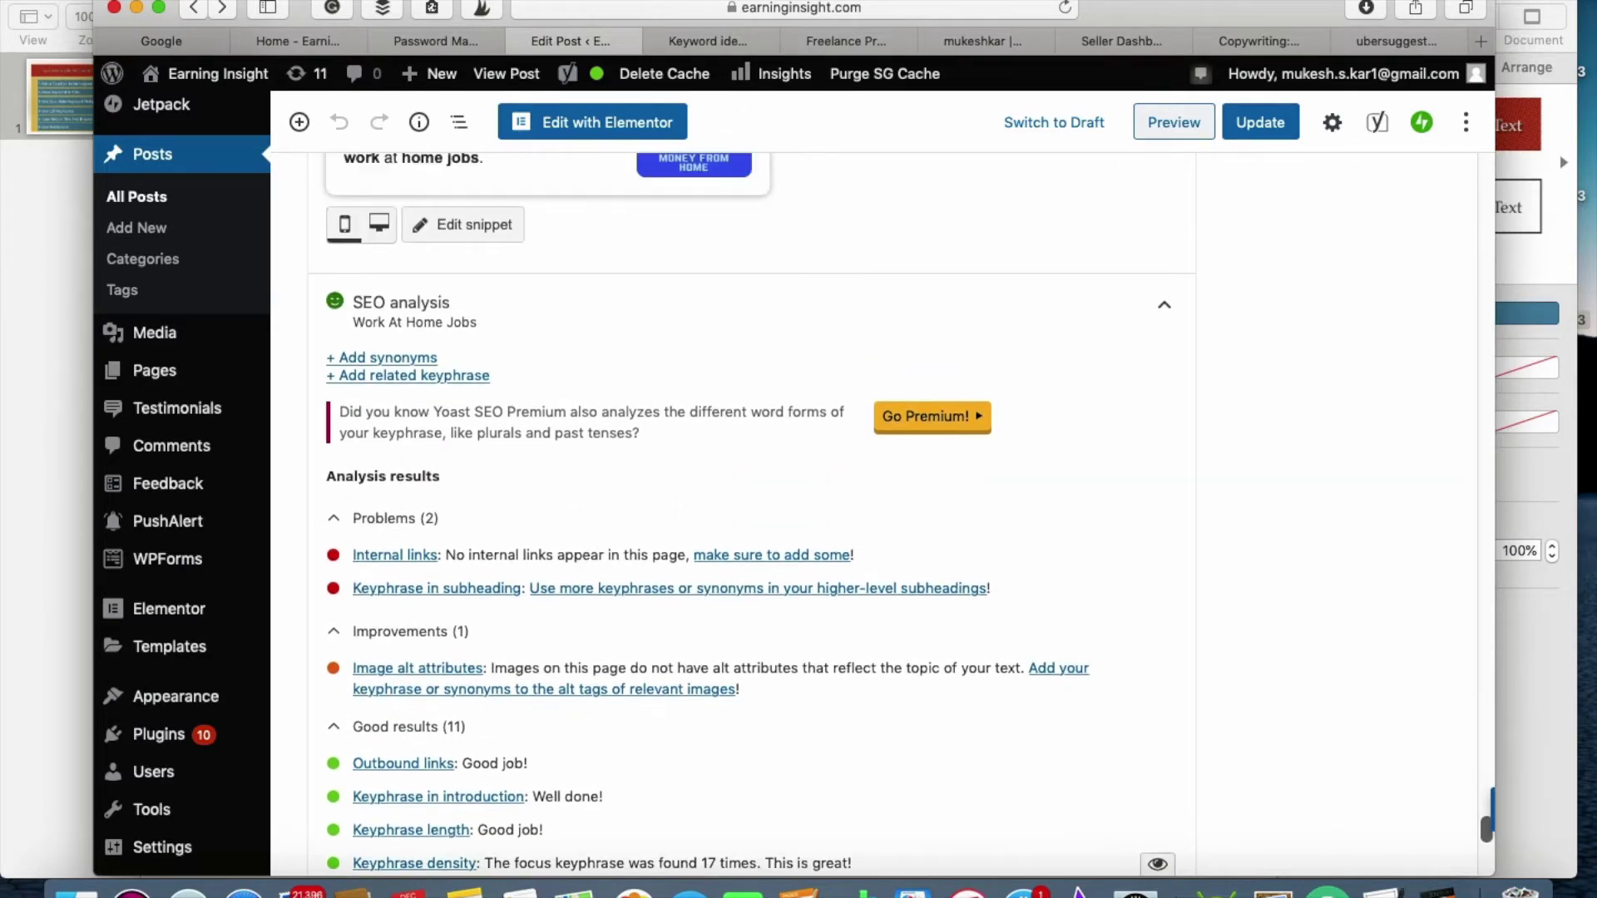
{"action": "left_click_drag", "start_coordinate": [1485, 829], "coordinate": [1468, 129]}
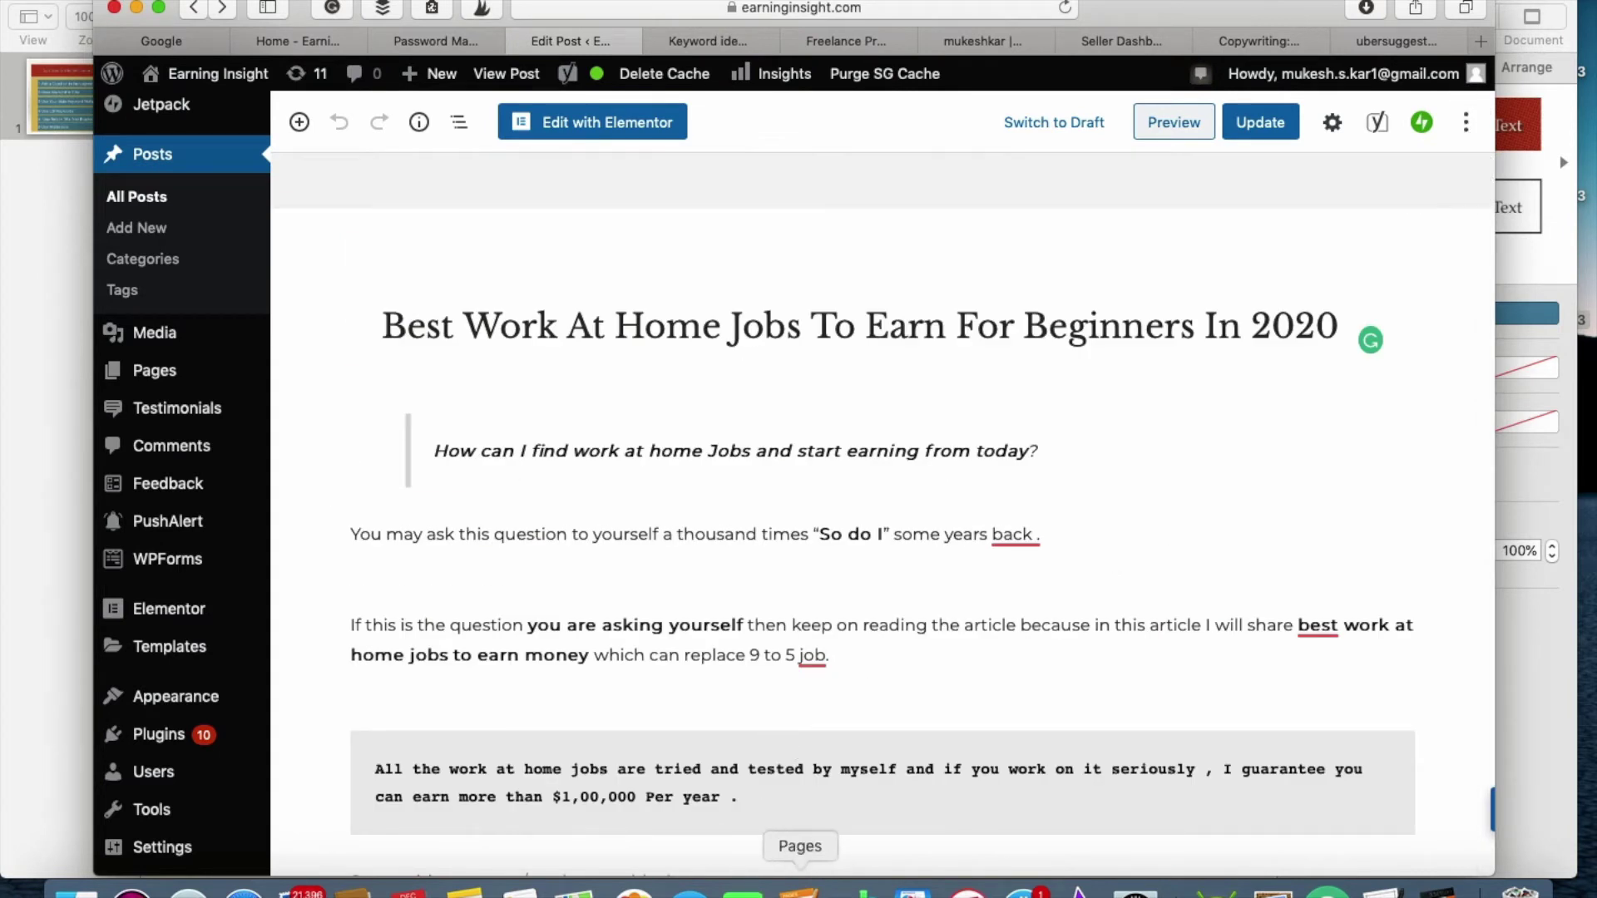
- Check the SEO tricks slide in Keynote and switch back to Safari to point out the keyword in the post title
{"action": "left_click", "coordinate": [911, 891]}
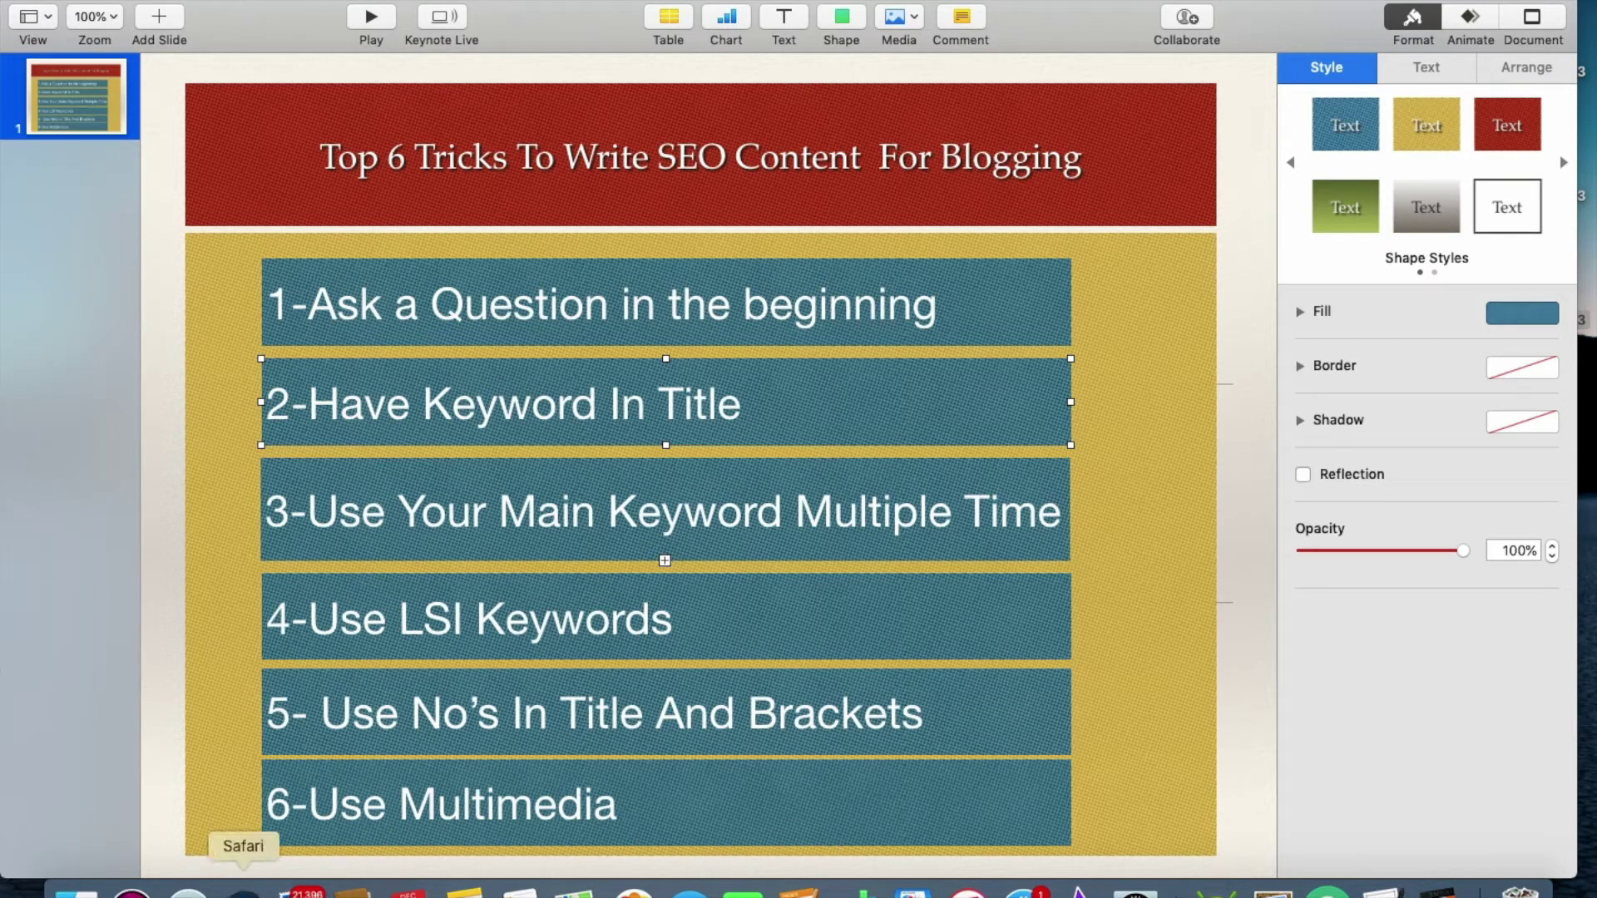
{"action": "left_click", "coordinate": [244, 892]}
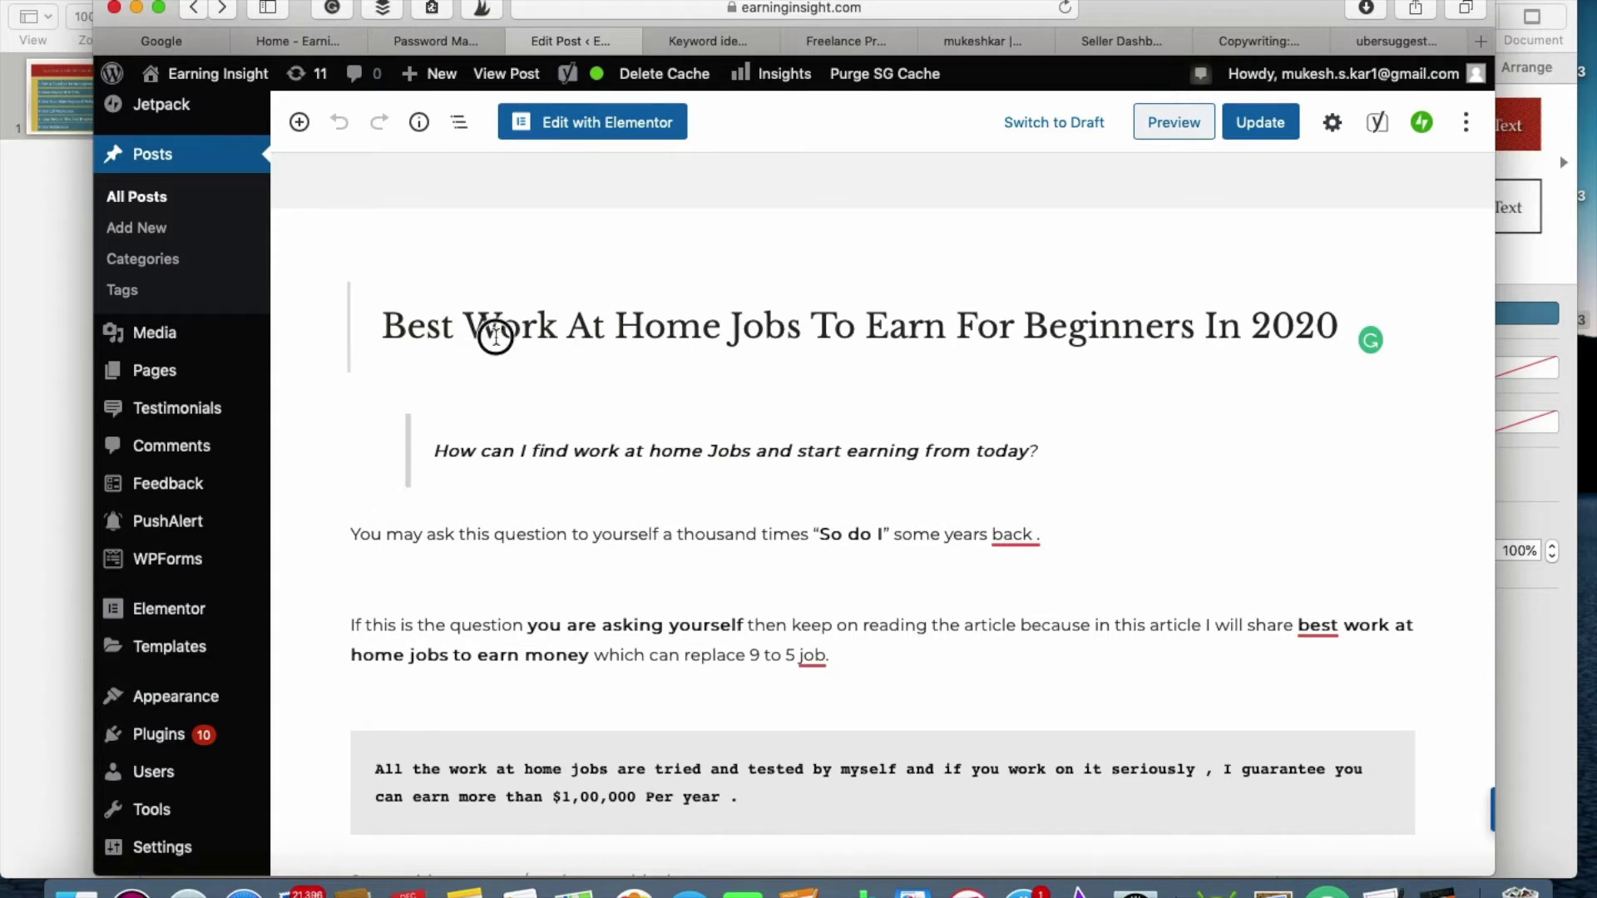
{"action": "left_click_drag", "start_coordinate": [500, 328], "coordinate": [588, 336]}
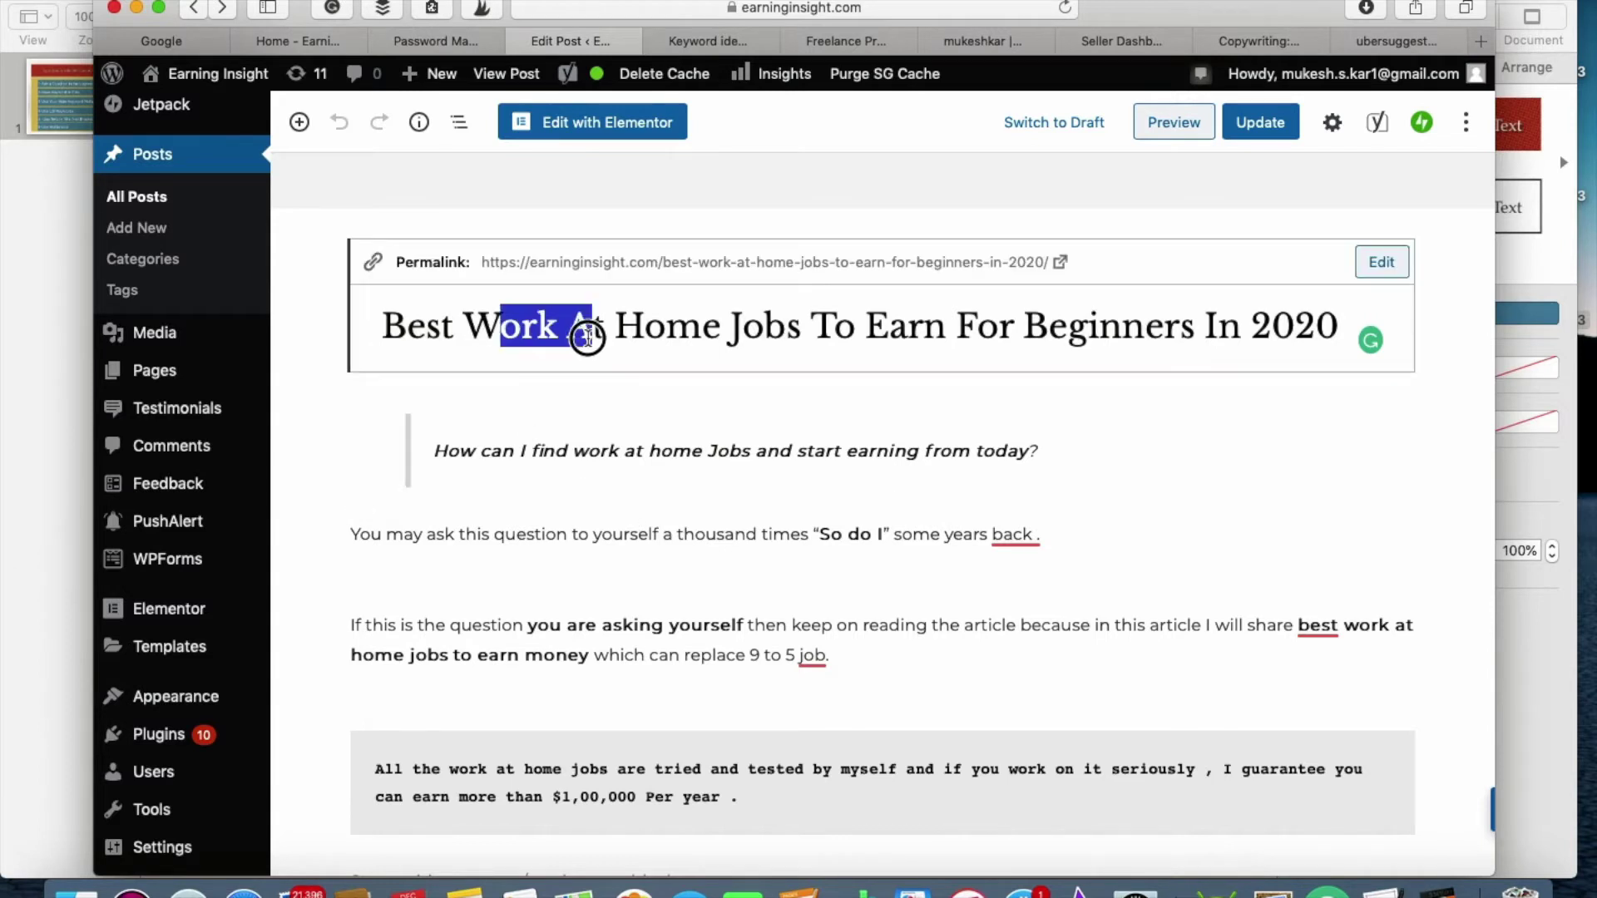
{"action": "left_click", "coordinate": [622, 437]}
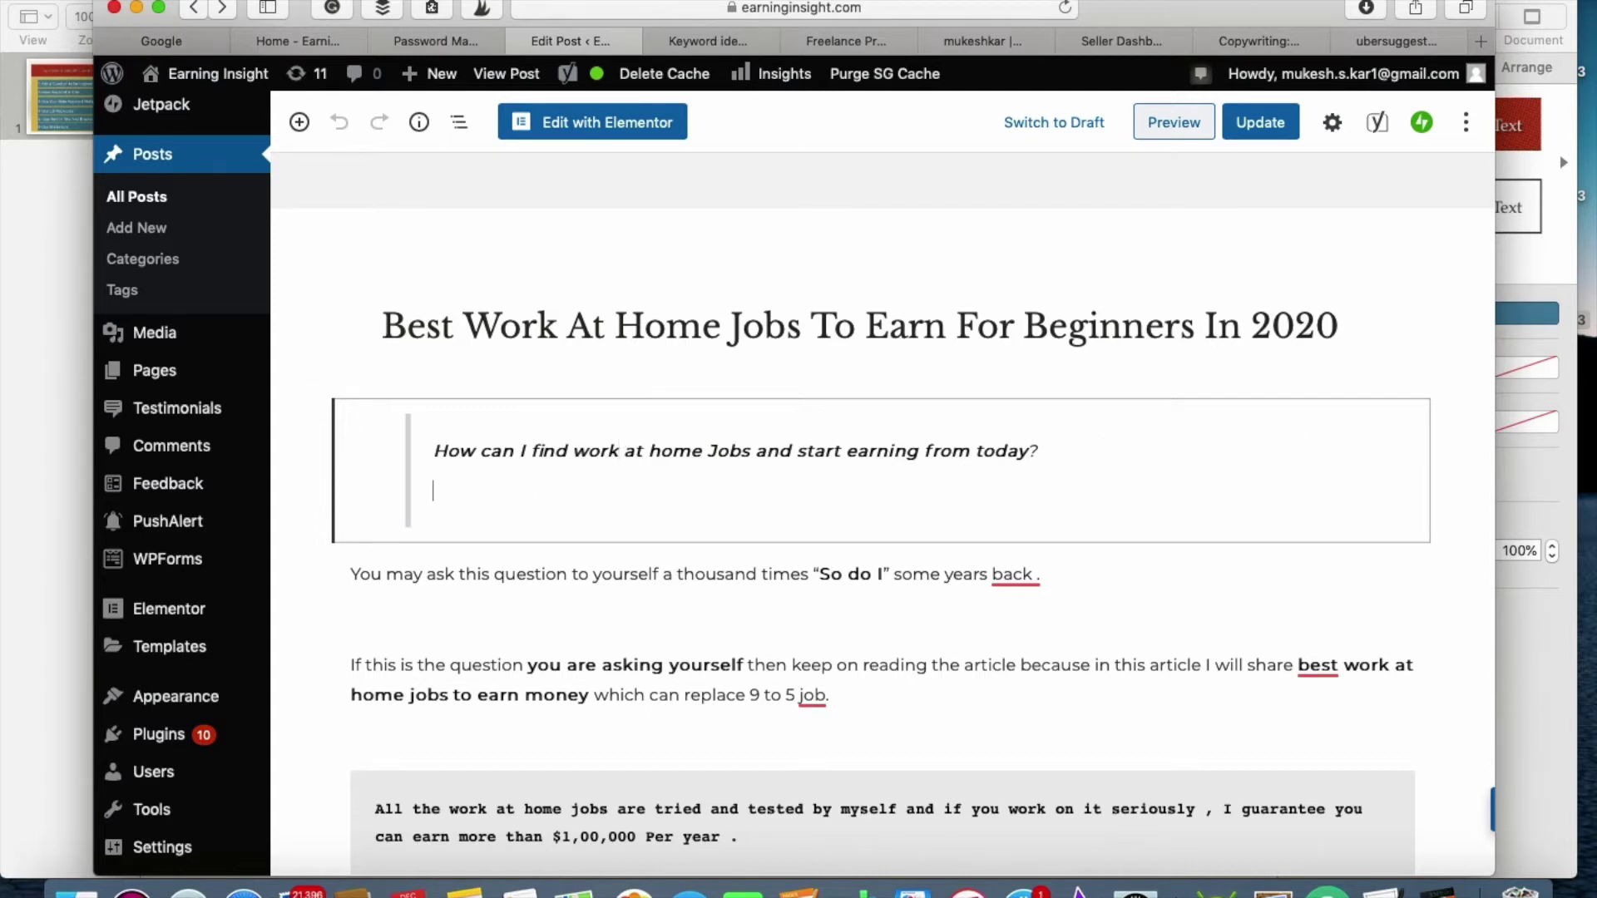
- Go through the post's opening blocks from the "So do I" paragraph down to the block below "You know why ?"
{"action": "left_click", "coordinate": [630, 574]}
{"action": "key", "text": "Down"}
{"action": "key", "text": "Down"}
{"action": "key", "text": "Down"}
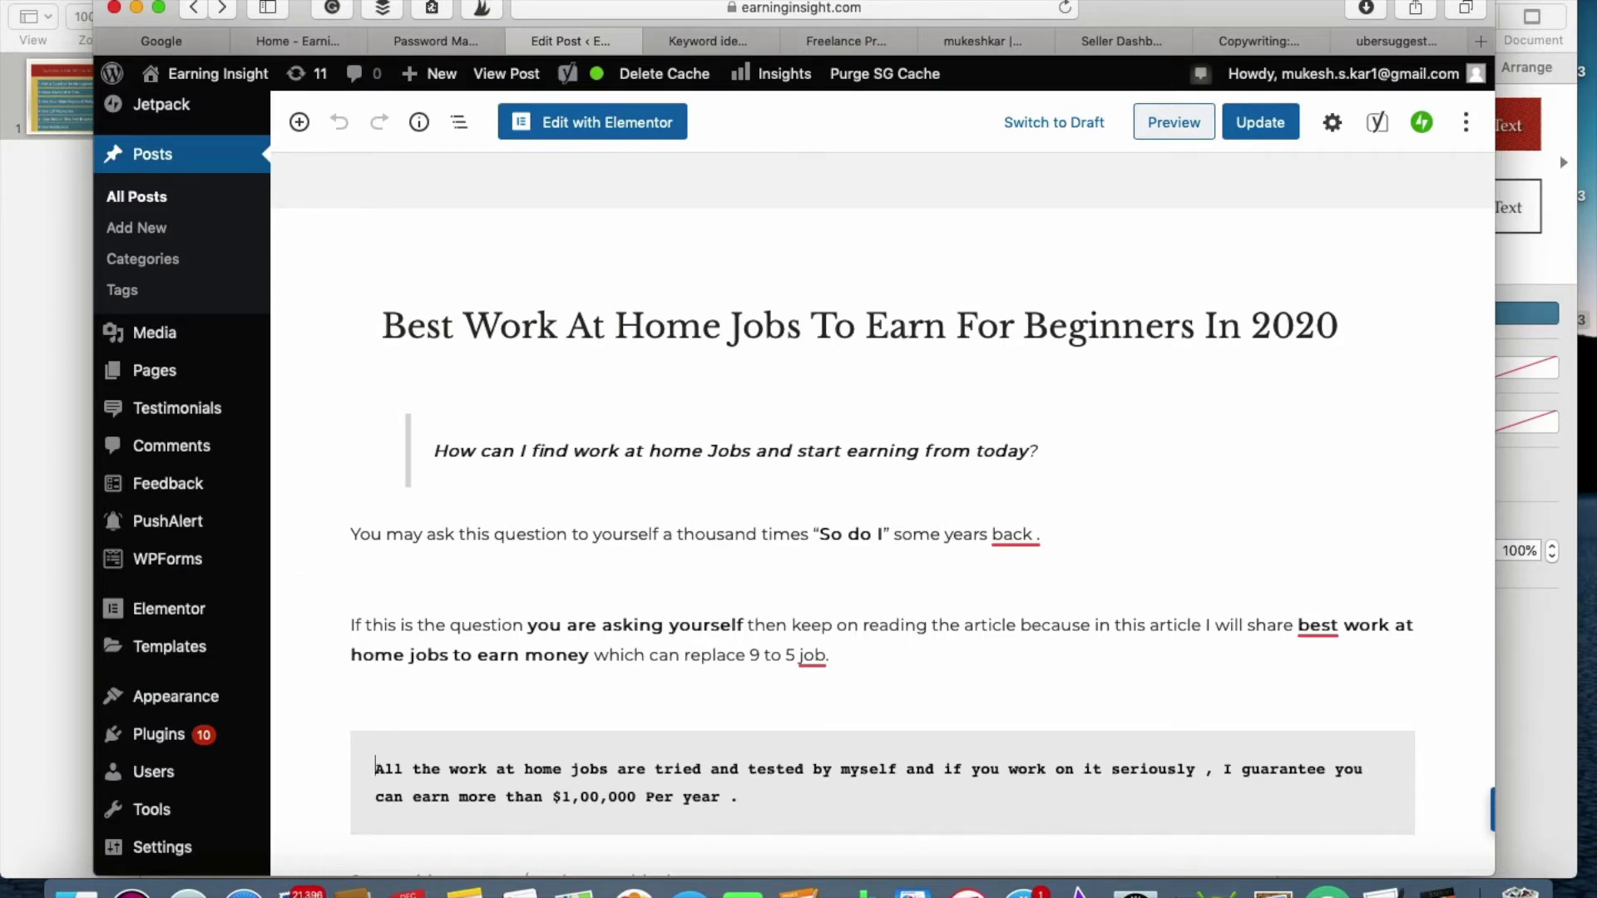
{"action": "key", "text": "Down"}
{"action": "key", "text": "Down"}
{"action": "key", "text": "Down"}
{"action": "key", "text": "Down"}
{"action": "key", "text": "Down"}
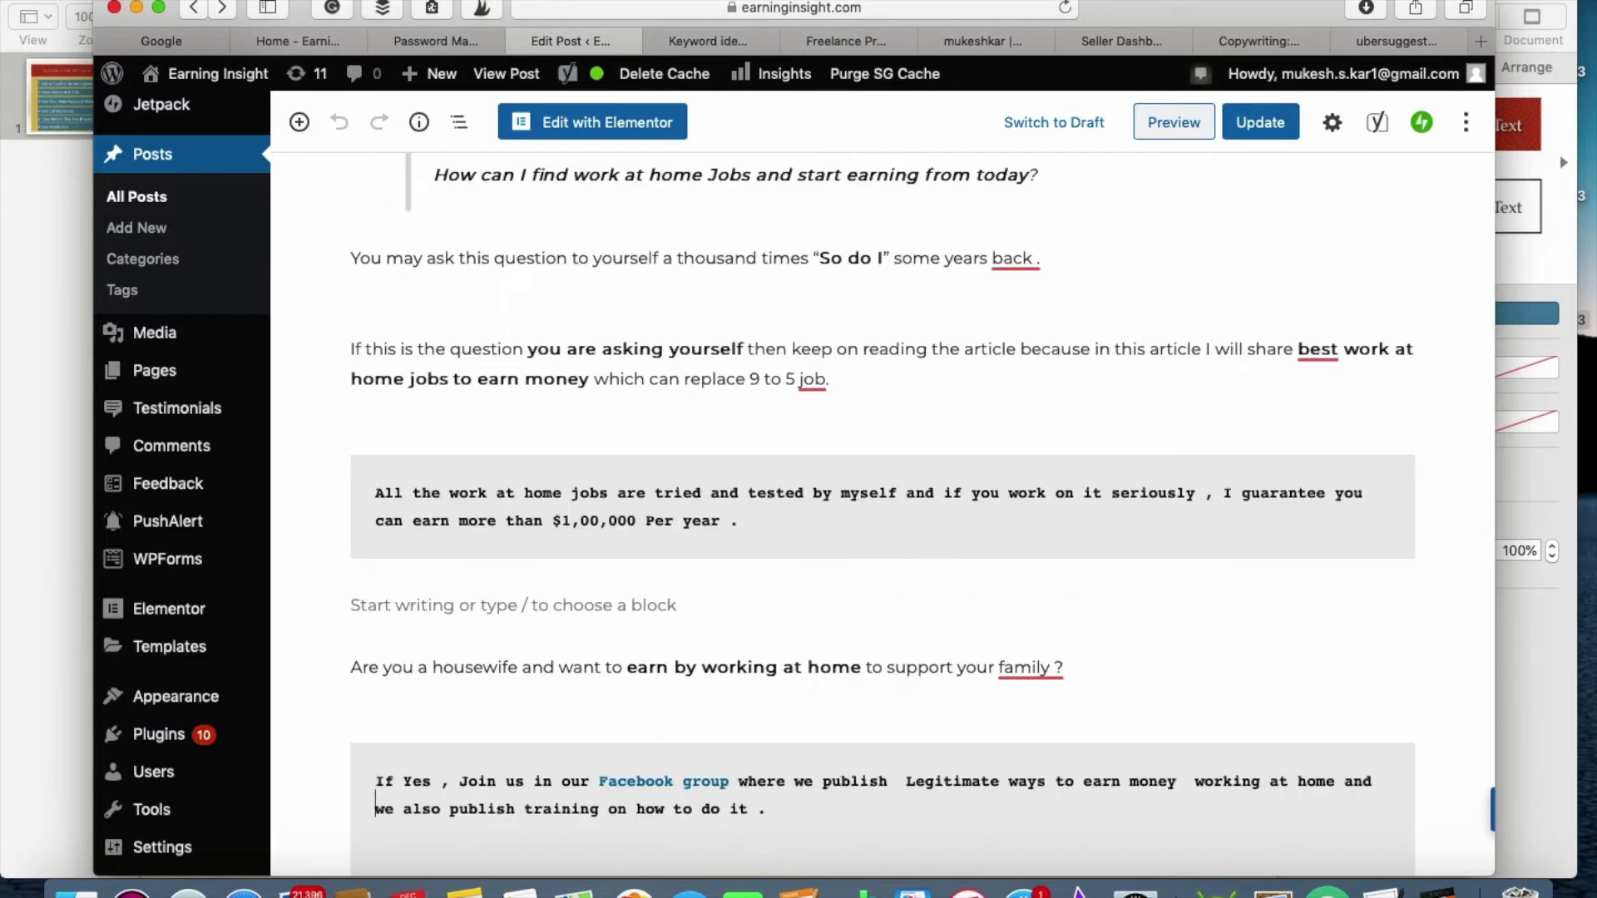
{"action": "key", "text": "Down"}
{"action": "key", "text": "Down"}
{"action": "key", "text": "Down"}
{"action": "key", "text": "Down"}
{"action": "key", "text": "Down"}
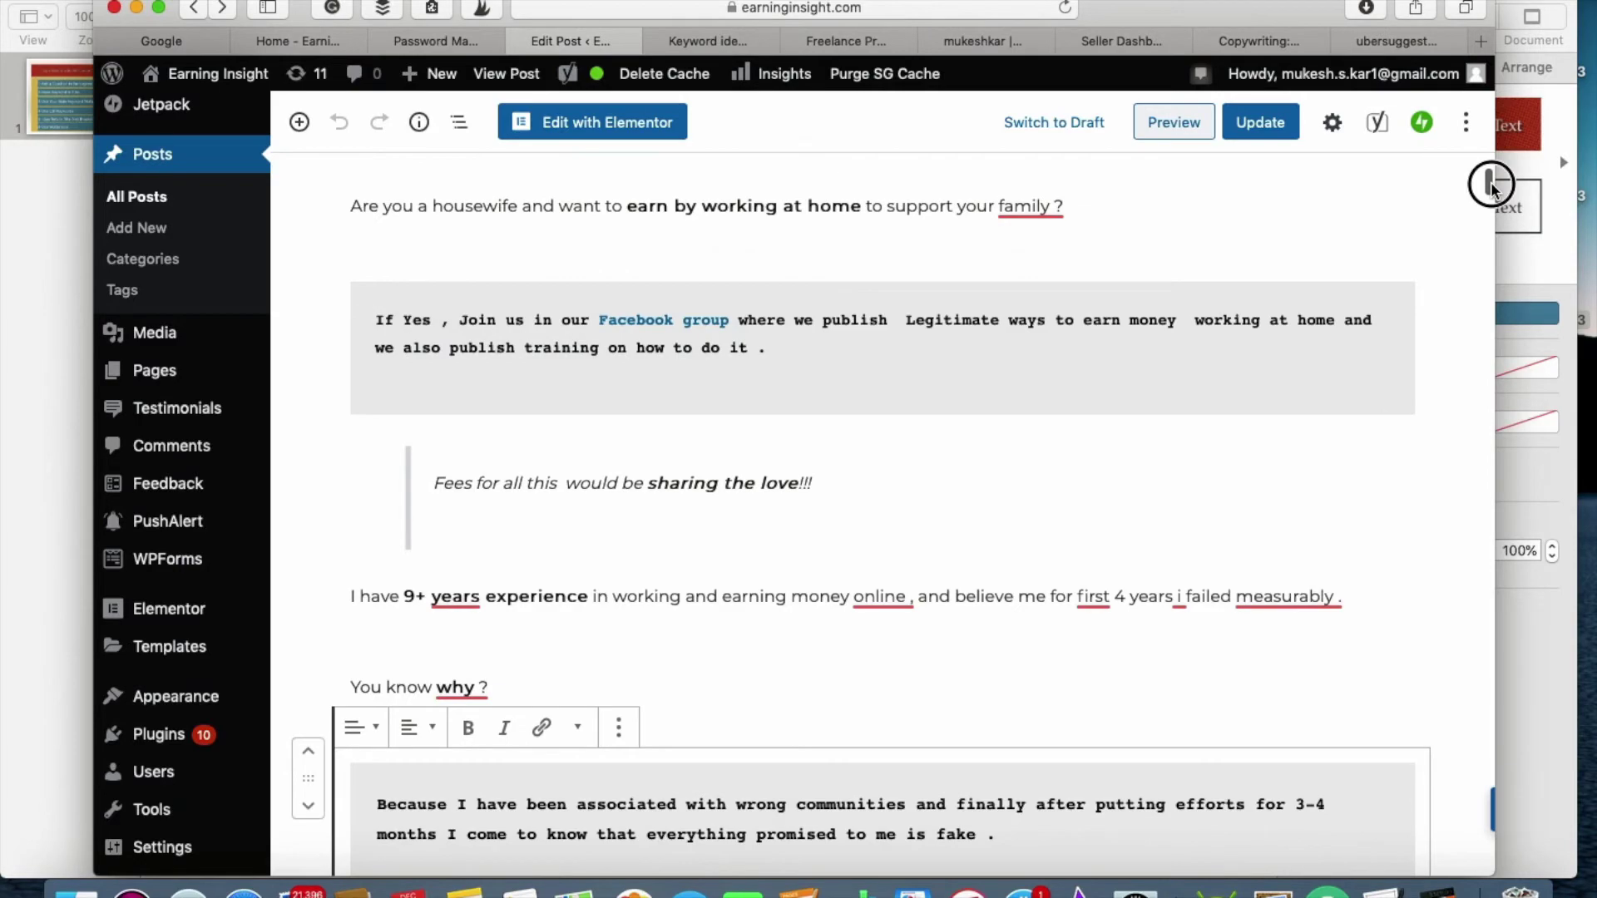
- Go to the Yoast SEO analysis and examine the word count in the Text length result
{"action": "left_click_drag", "start_coordinate": [1491, 187], "coordinate": [1472, 838]}
{"action": "scroll", "coordinate": [1055, 702], "scroll_direction": "up", "scroll_amount": 3}
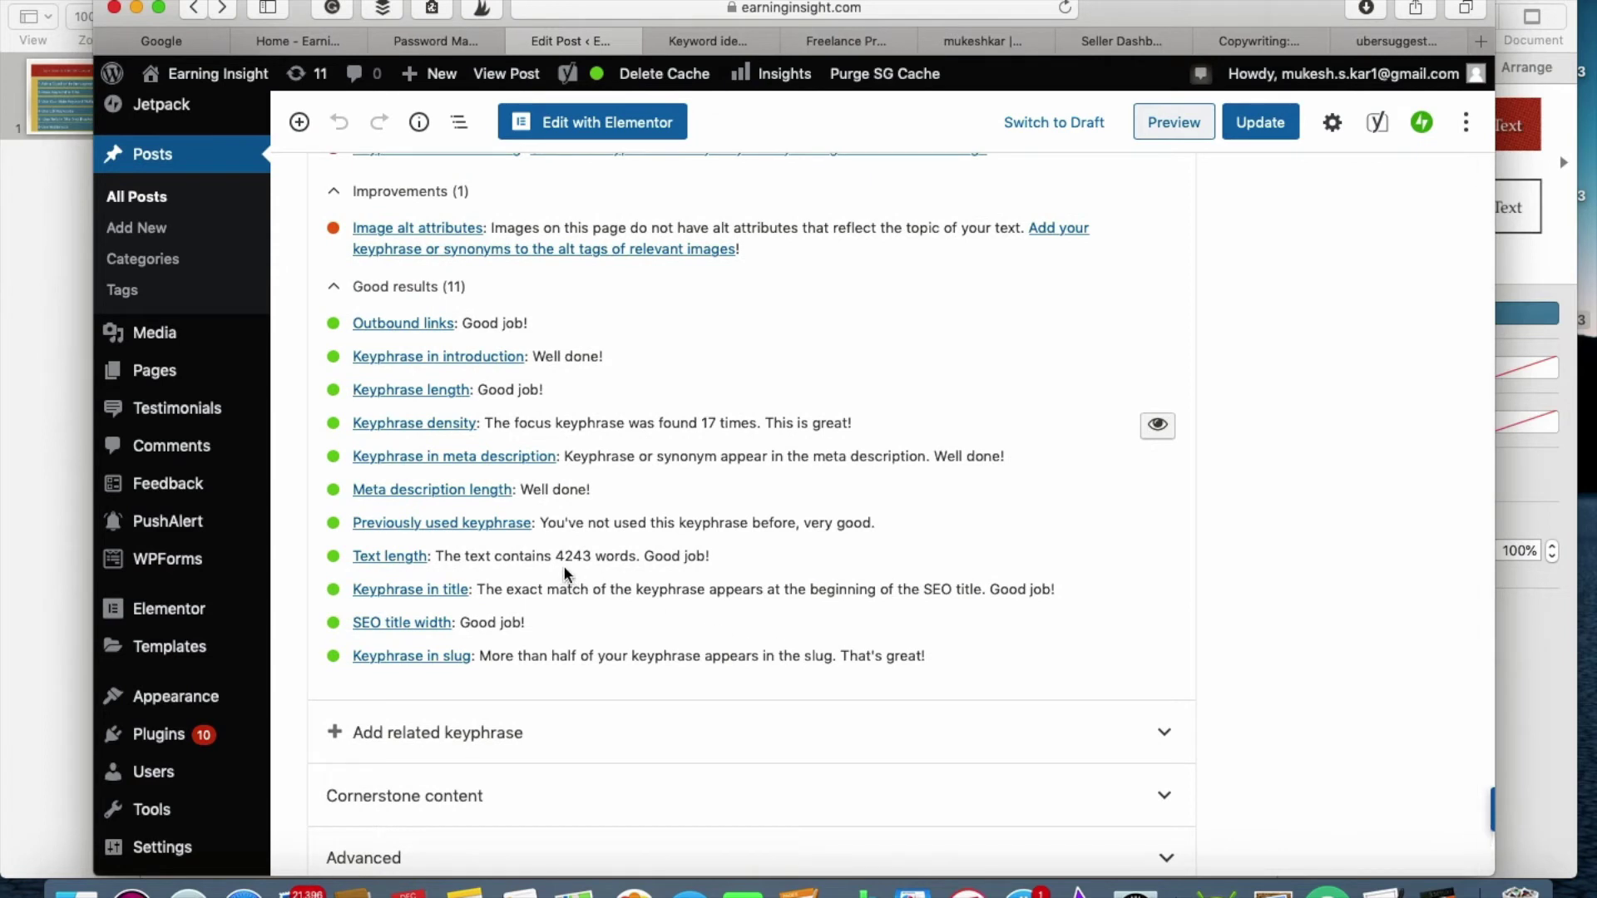
{"action": "left_click_drag", "start_coordinate": [563, 556], "coordinate": [582, 557]}
{"action": "left_click", "coordinate": [584, 557]}
{"action": "left_click", "coordinate": [570, 560]}
{"action": "left_click", "coordinate": [574, 561]}
{"action": "left_click", "coordinate": [570, 558]}
{"action": "left_click", "coordinate": [559, 559]}
{"action": "left_click", "coordinate": [570, 557]}
{"action": "left_click_drag", "start_coordinate": [569, 558], "coordinate": [571, 560]}
{"action": "scroll", "coordinate": [1435, 736], "scroll_direction": "up", "scroll_amount": 1}
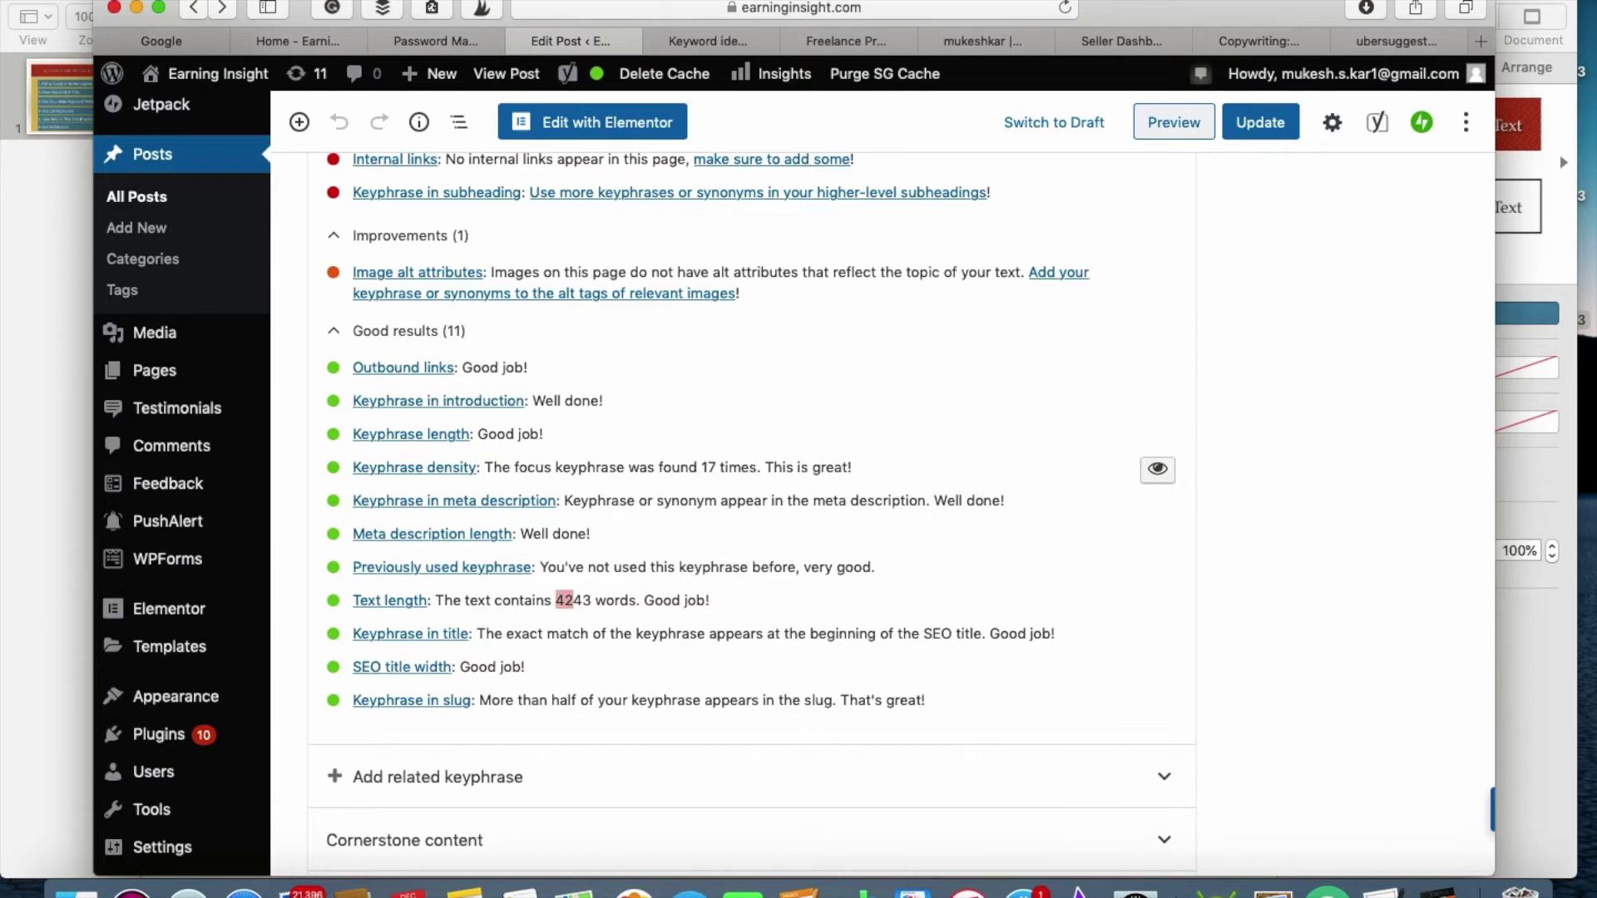
- Go back up past the rich snippet settings and the Conclusion section and place the cursor before "Work" in the post title
{"action": "scroll", "coordinate": [900, 512], "scroll_direction": "up", "scroll_amount": 6}
{"action": "scroll", "coordinate": [882, 512], "scroll_direction": "up", "scroll_amount": 20}
{"action": "scroll", "coordinate": [881, 512], "scroll_direction": "up", "scroll_amount": 10}
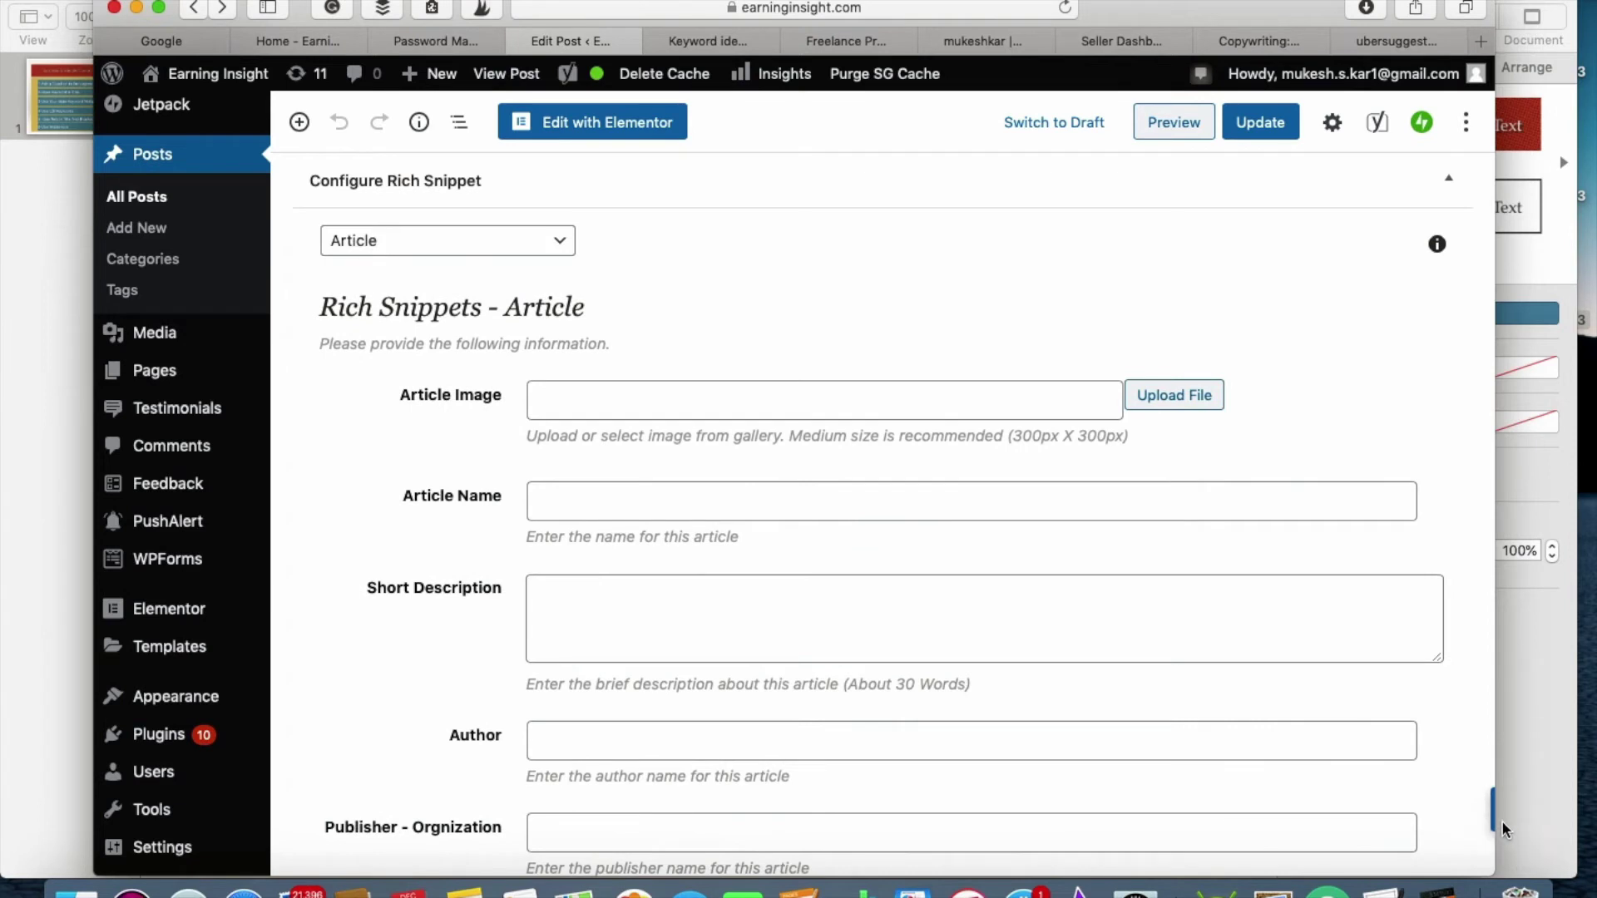
{"action": "scroll", "coordinate": [1523, 805], "scroll_direction": "up", "scroll_amount": 15}
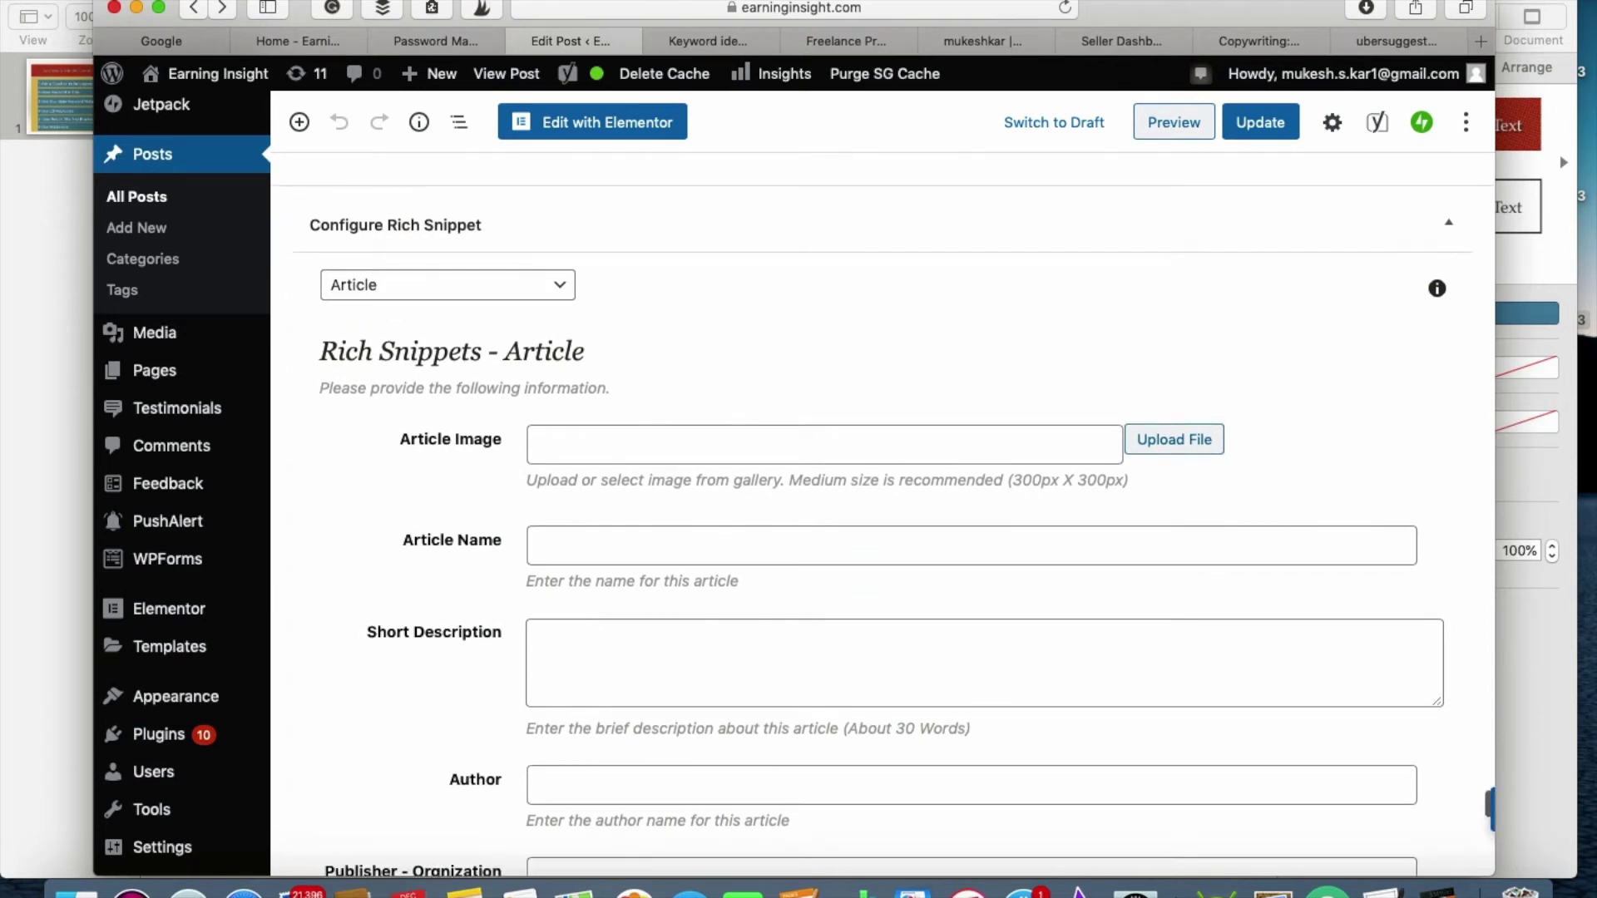
{"action": "scroll", "coordinate": [1480, 796], "scroll_direction": "up", "scroll_amount": 4}
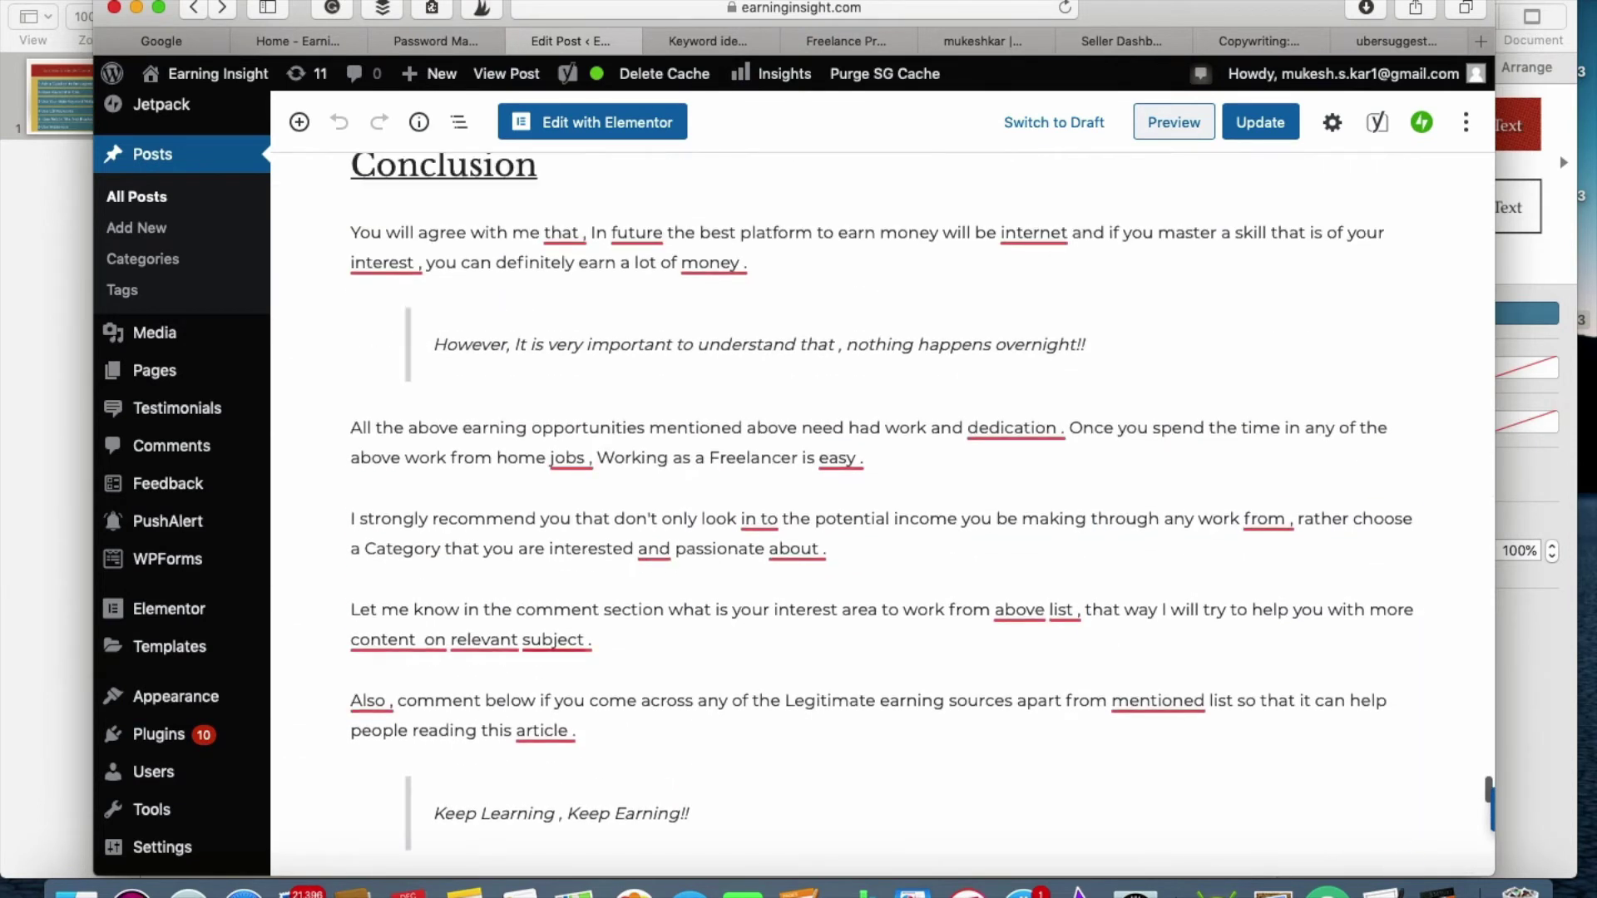
{"action": "left_click_drag", "start_coordinate": [1484, 791], "coordinate": [1487, 170]}
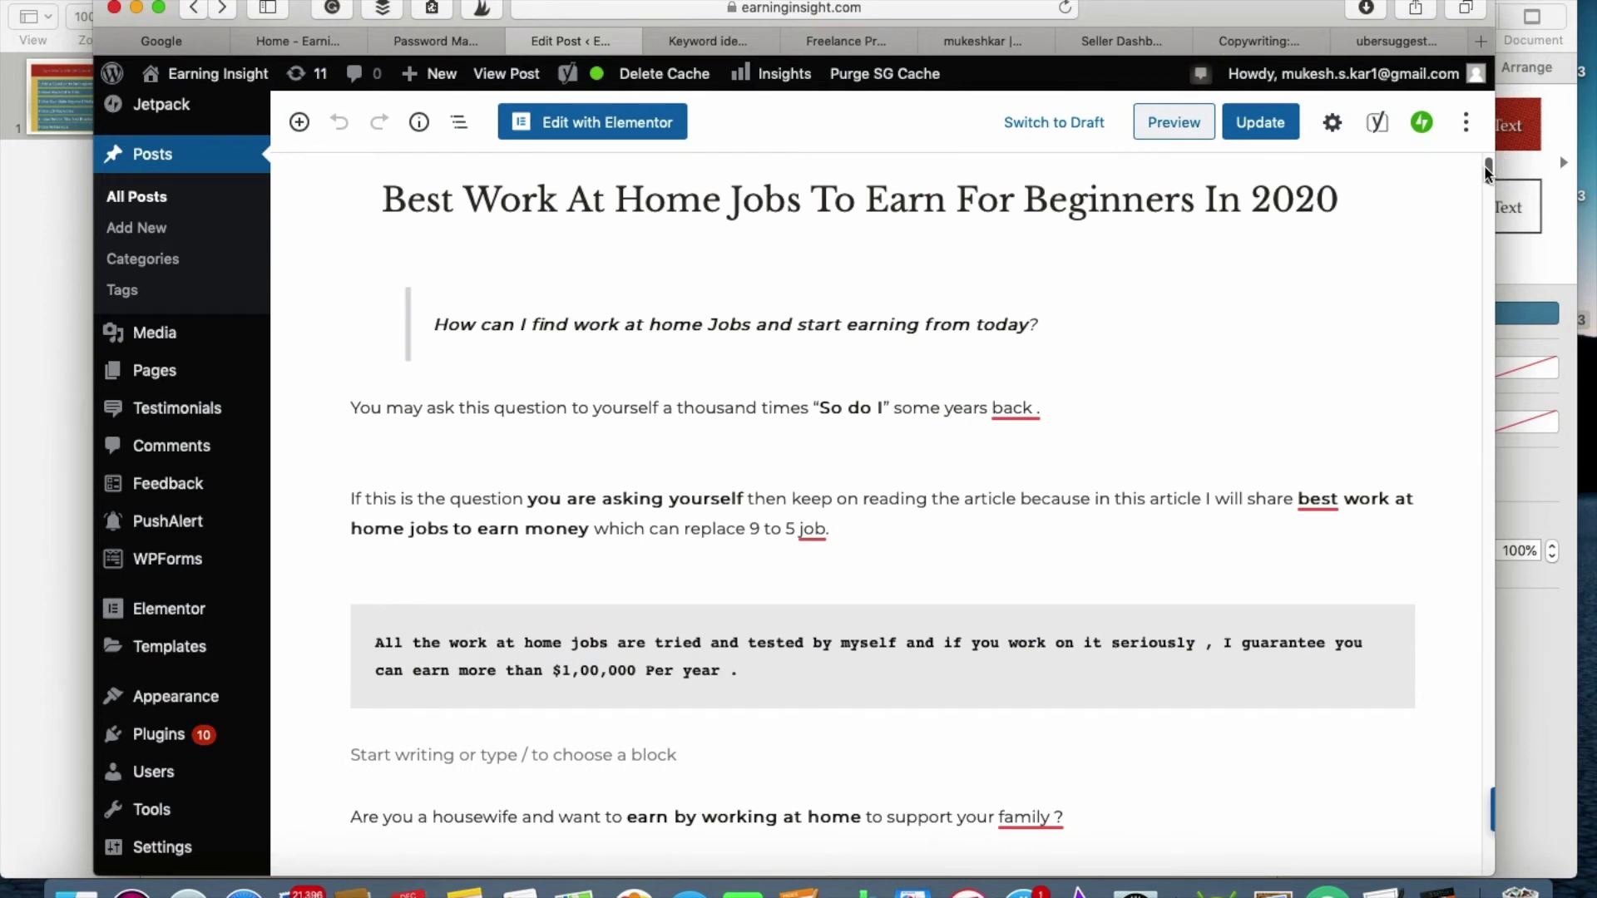
{"action": "left_click", "coordinate": [475, 205]}
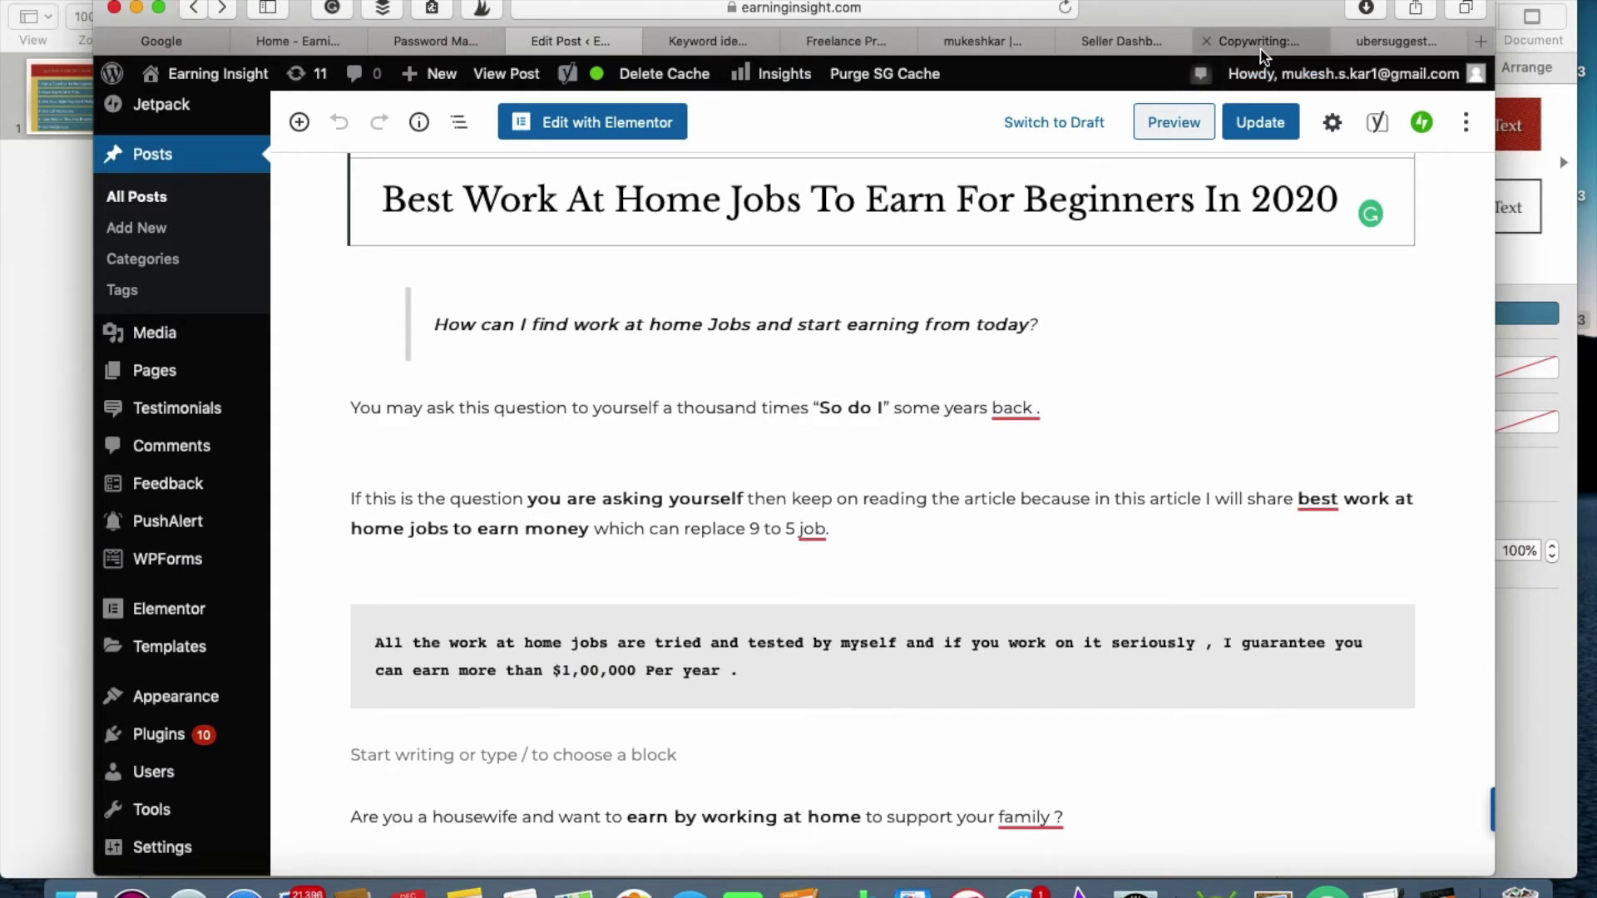
- Switch to Keynote, select the "4-Use LSI Keywords" box on the slide and return to the post in Safari
{"action": "left_click", "coordinate": [912, 889]}
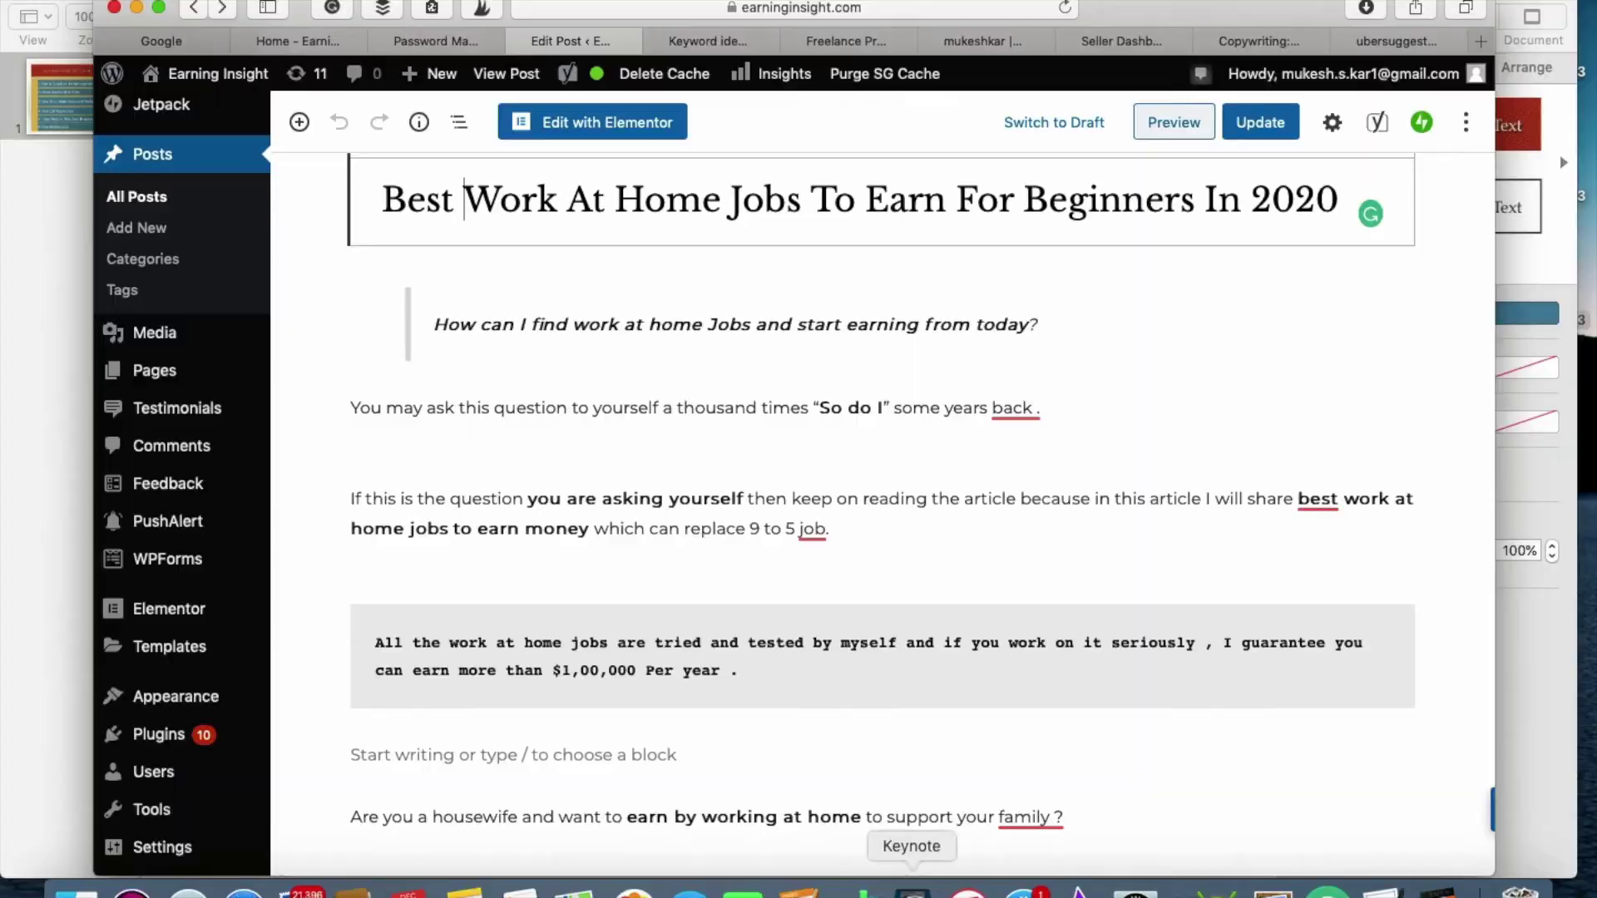
{"action": "left_click", "coordinate": [574, 600]}
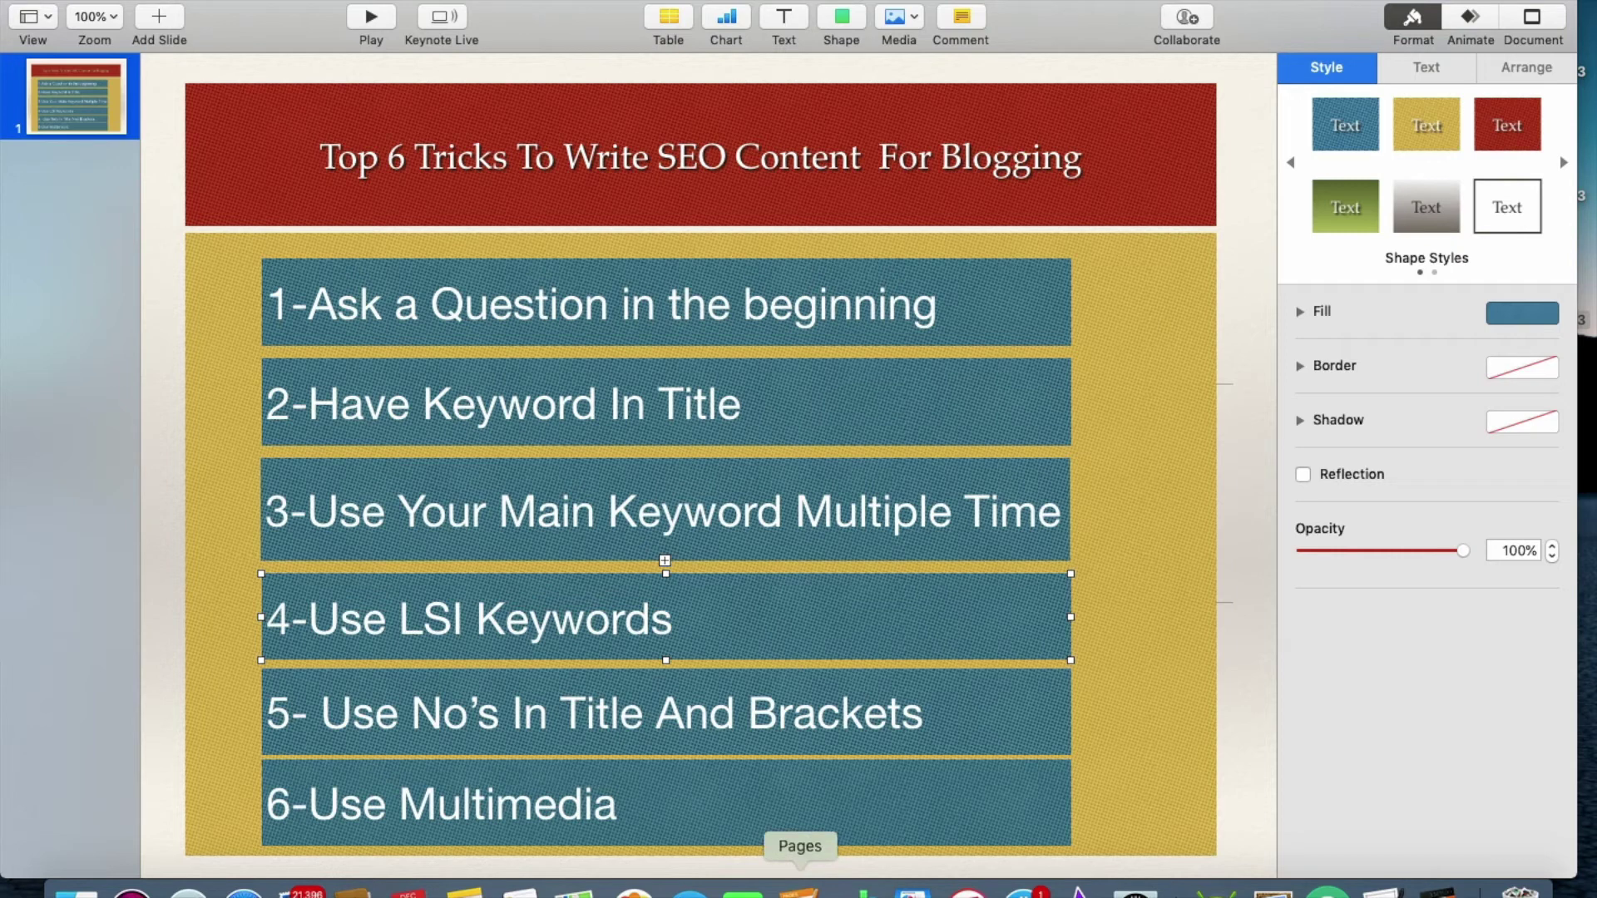
{"action": "left_click", "coordinate": [244, 892]}
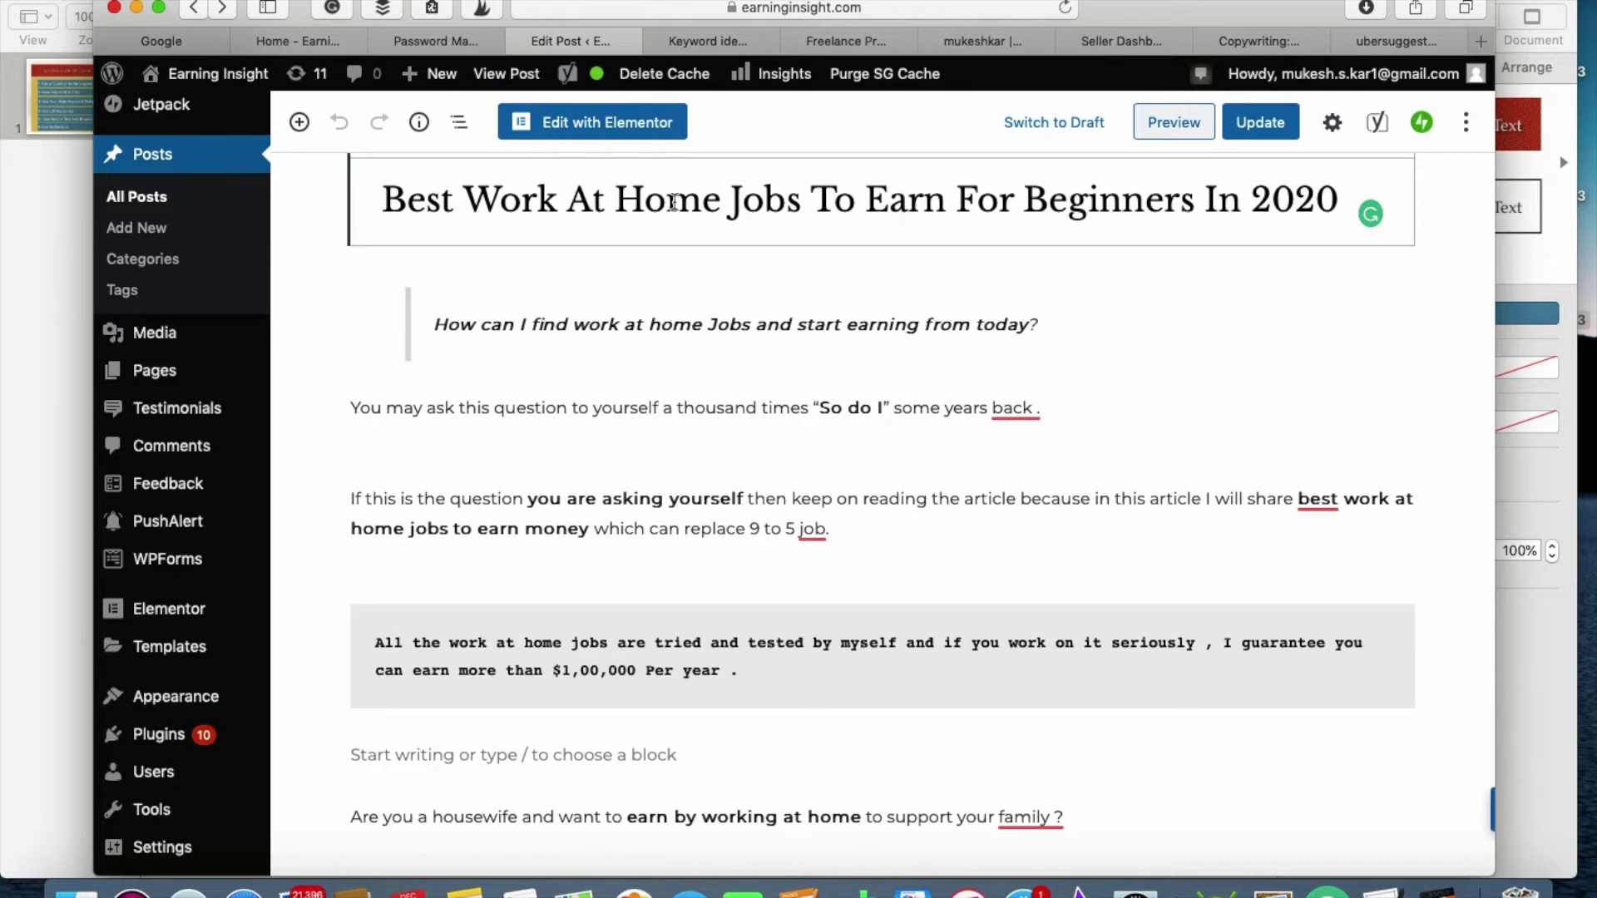
- Highlight the keyword "Work At Home Jobs" in the post title and the part of it ending at "Home"
{"action": "left_click", "coordinate": [606, 203]}
{"action": "left_click", "coordinate": [642, 211]}
{"action": "left_click_drag", "start_coordinate": [466, 215], "coordinate": [799, 209]}
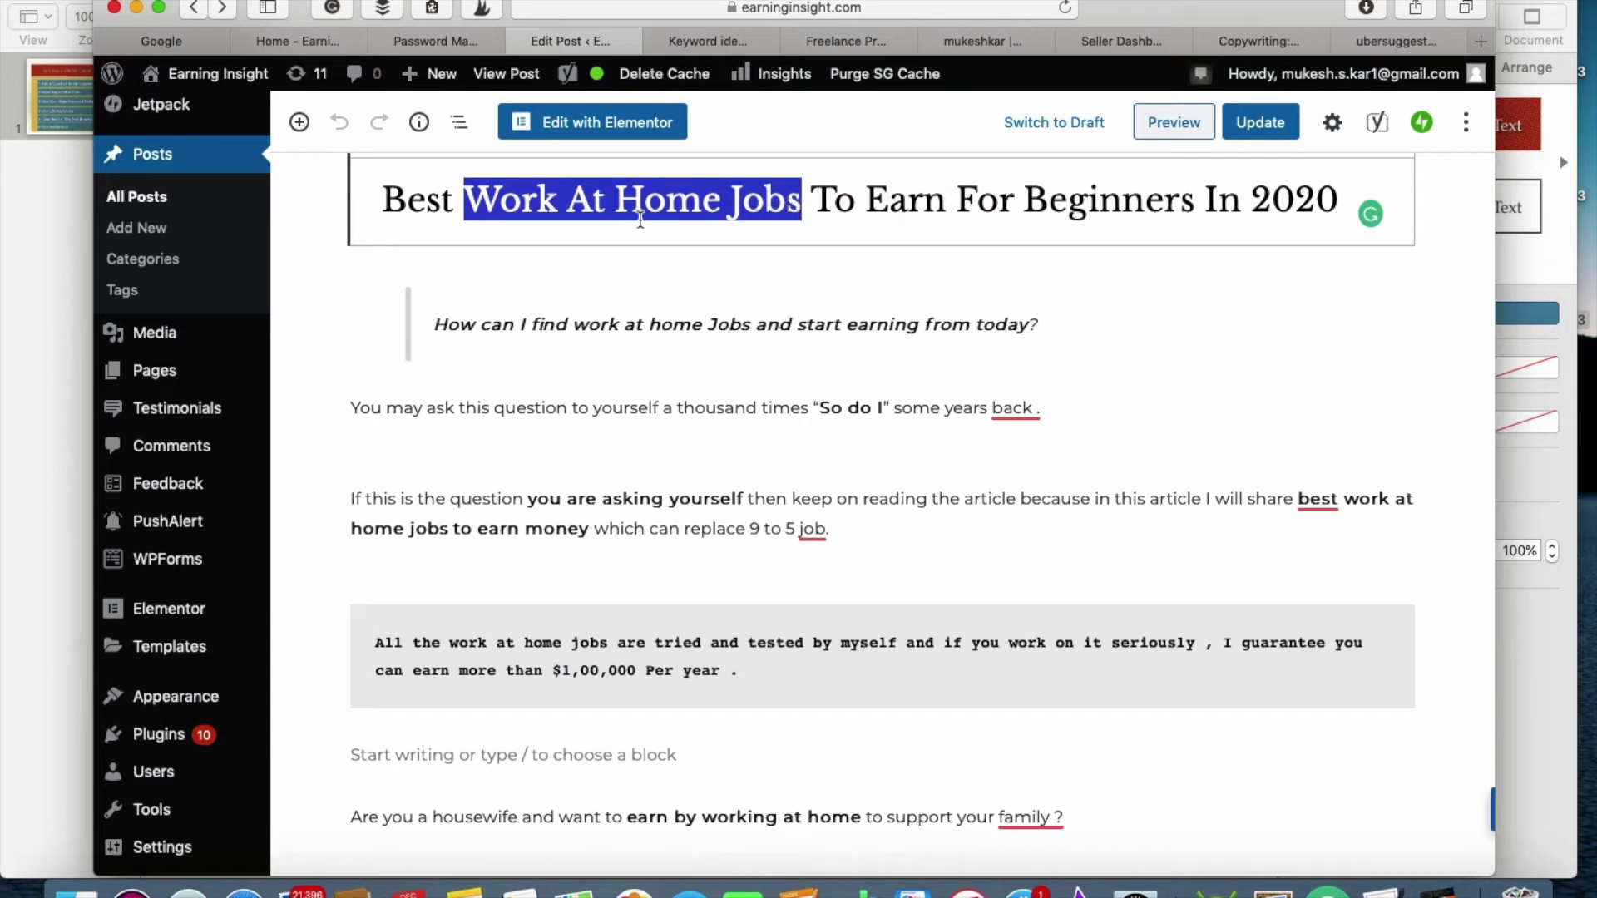
{"action": "left_click", "coordinate": [491, 199]}
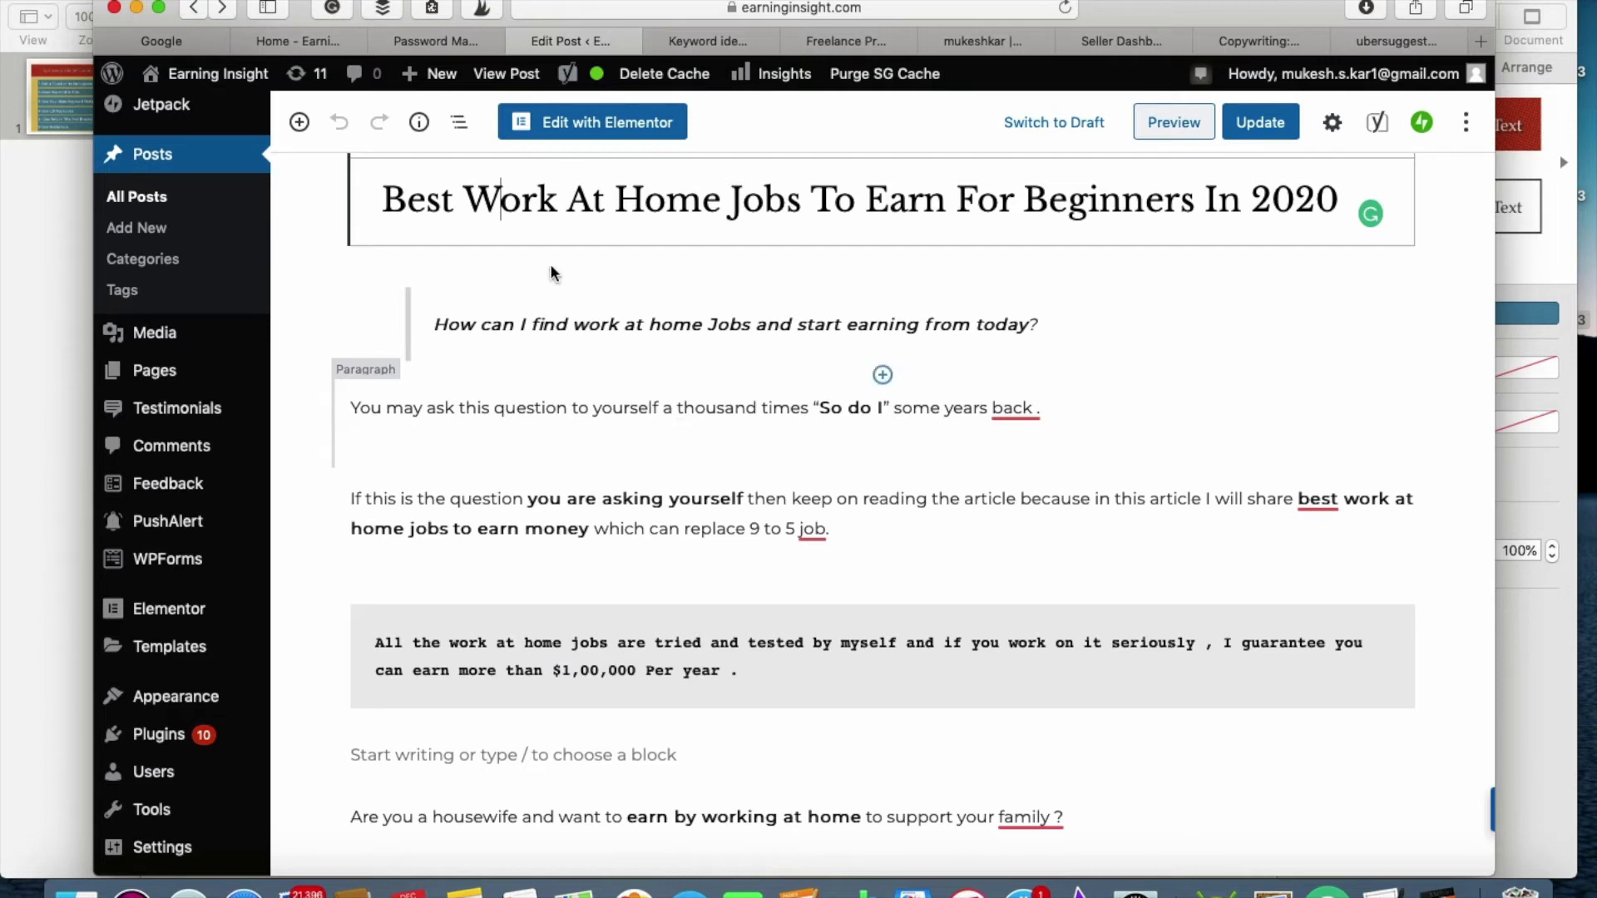
{"action": "left_click_drag", "start_coordinate": [500, 200], "coordinate": [720, 205]}
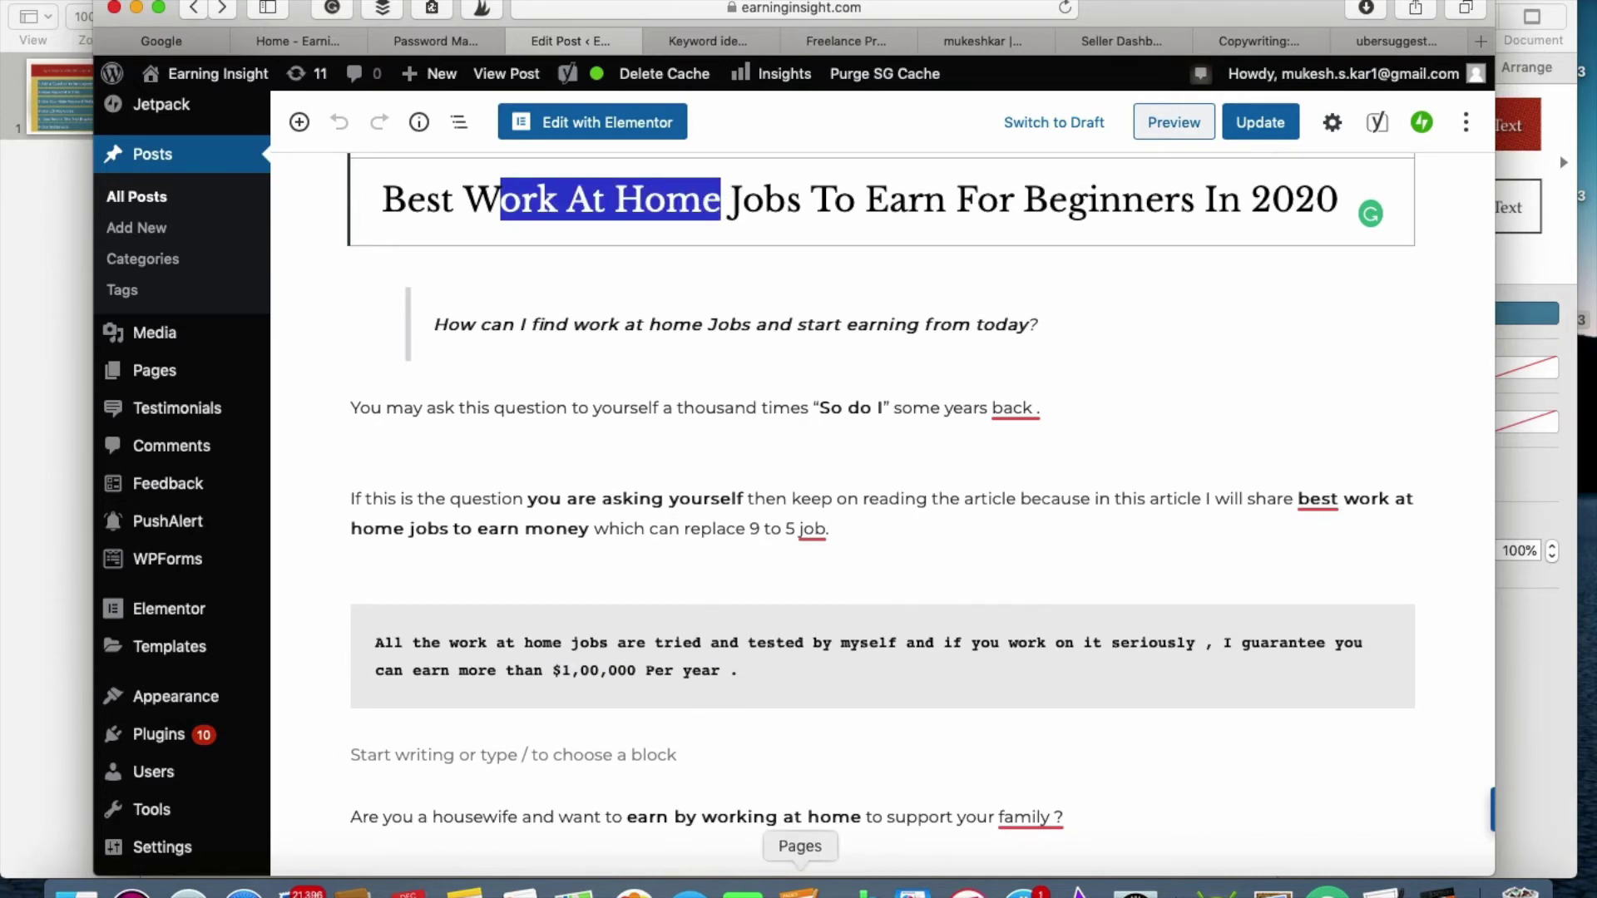
- Bring up the Freelance Writing Riches sales page in Safari and examine its headline and the video below it
{"action": "left_click", "coordinate": [799, 889]}
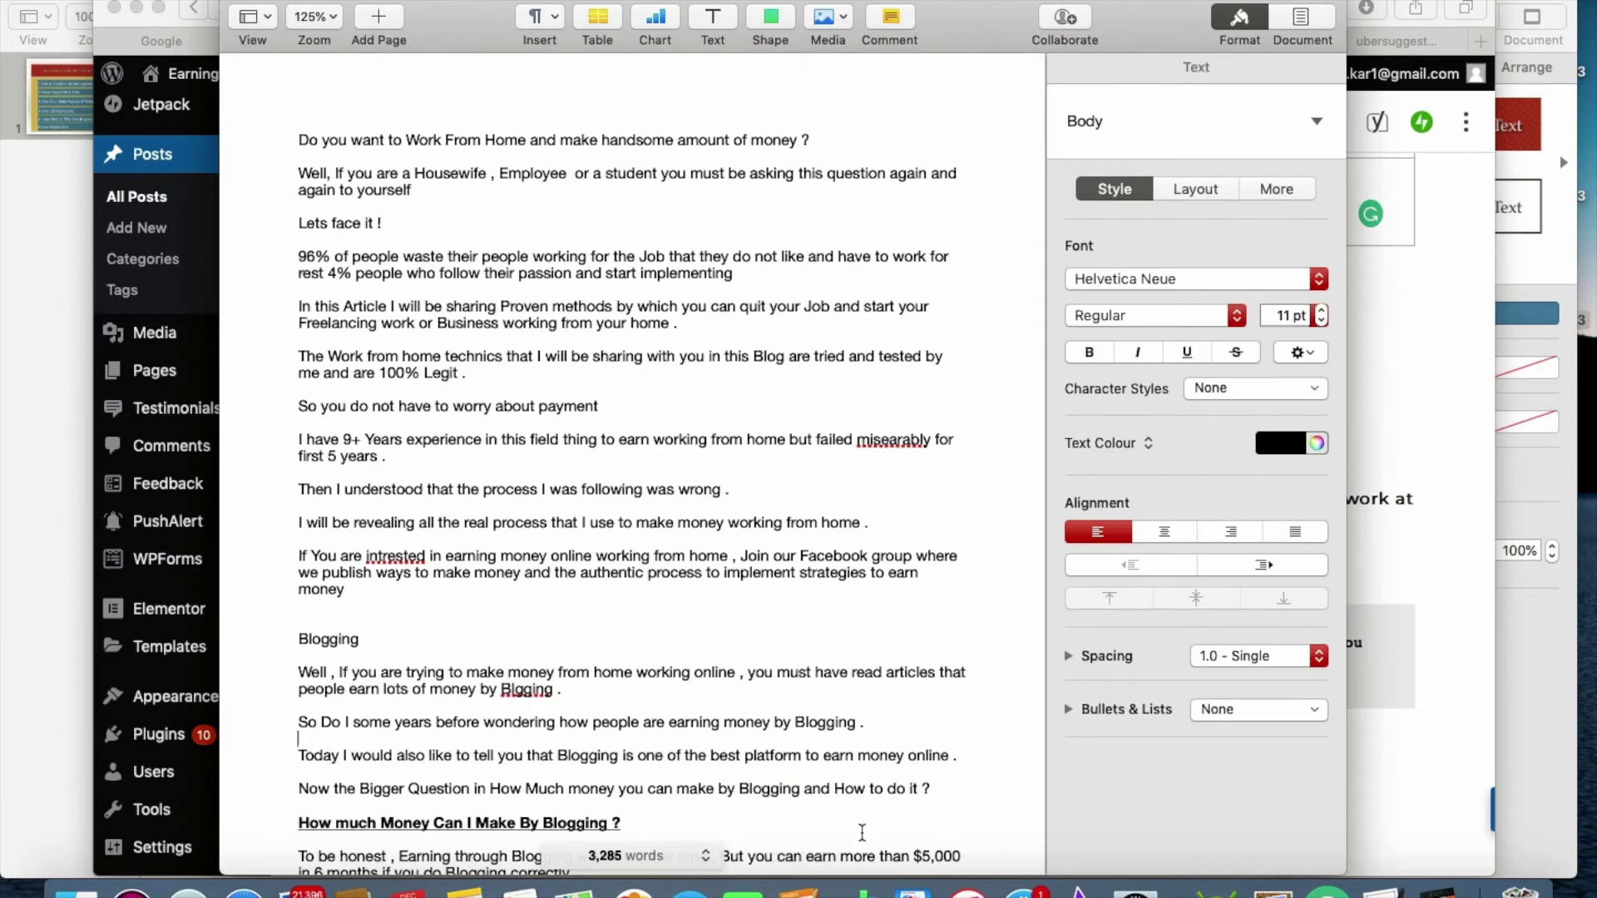
{"action": "left_click", "coordinate": [912, 890]}
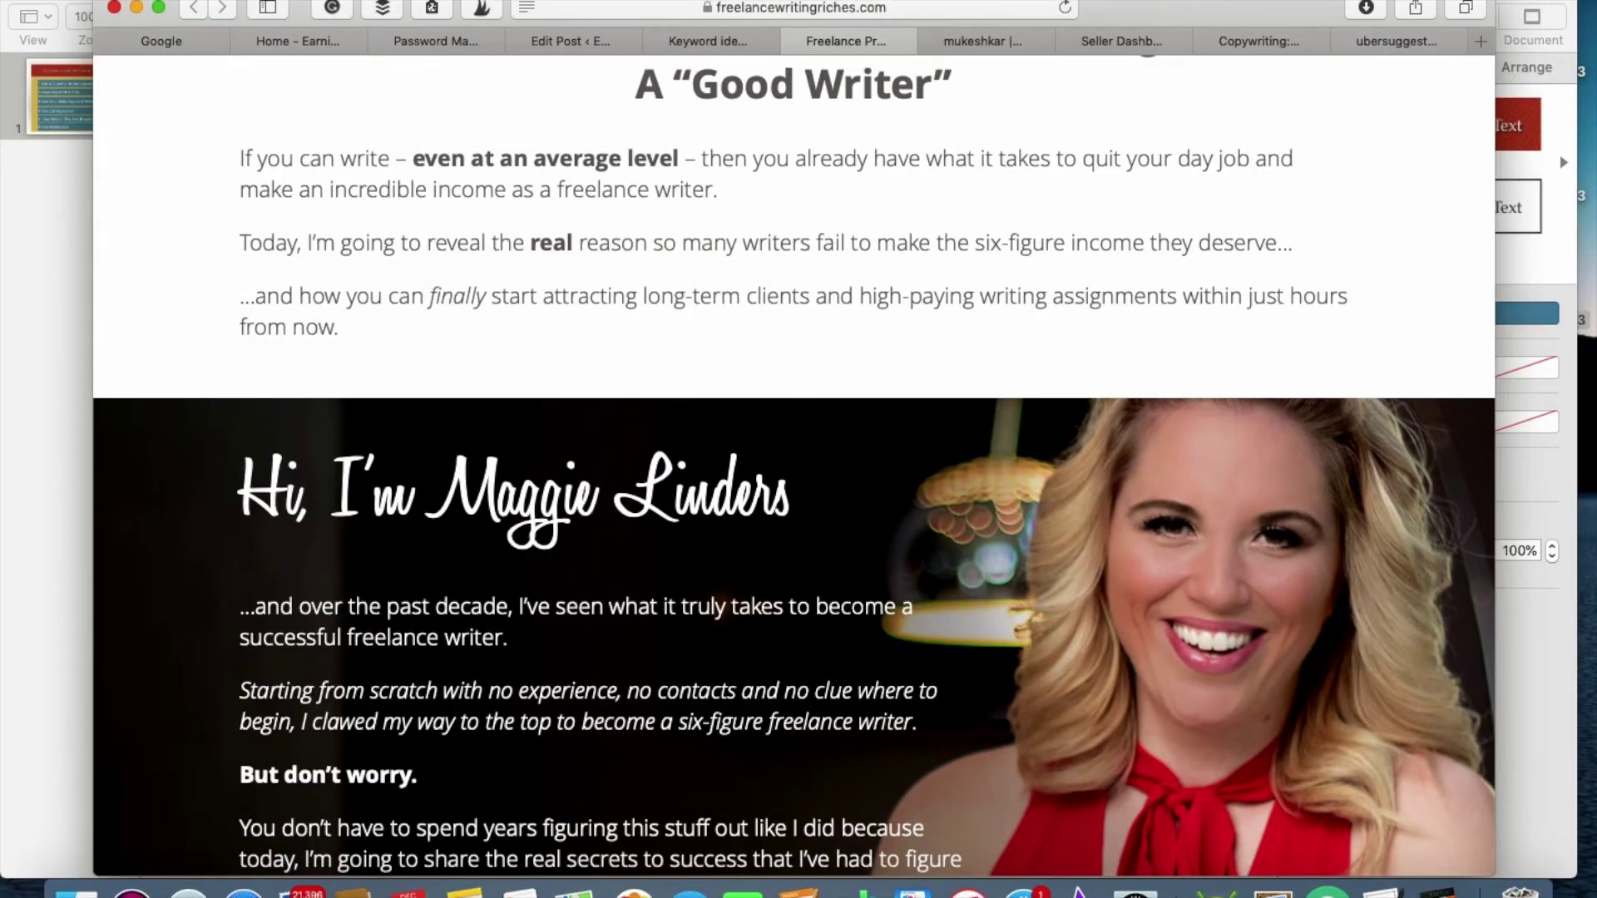
{"action": "scroll", "coordinate": [794, 466], "scroll_direction": "up", "scroll_amount": 10}
{"action": "scroll", "coordinate": [794, 466], "scroll_direction": "up", "scroll_amount": 10}
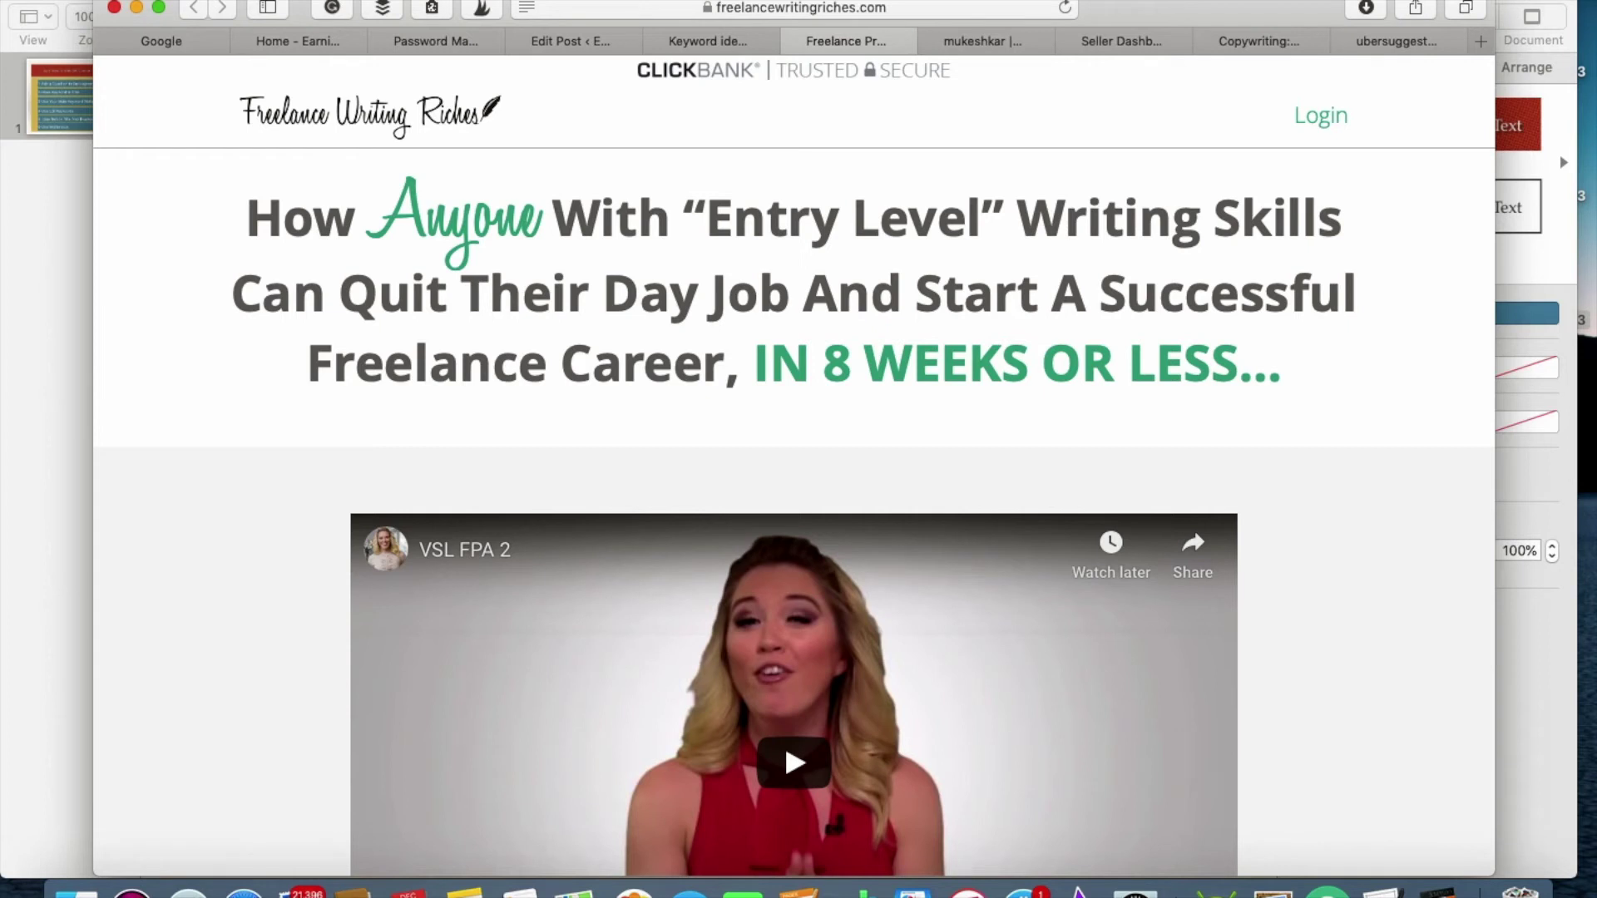
{"action": "scroll", "coordinate": [784, 740], "scroll_direction": "down", "scroll_amount": 1}
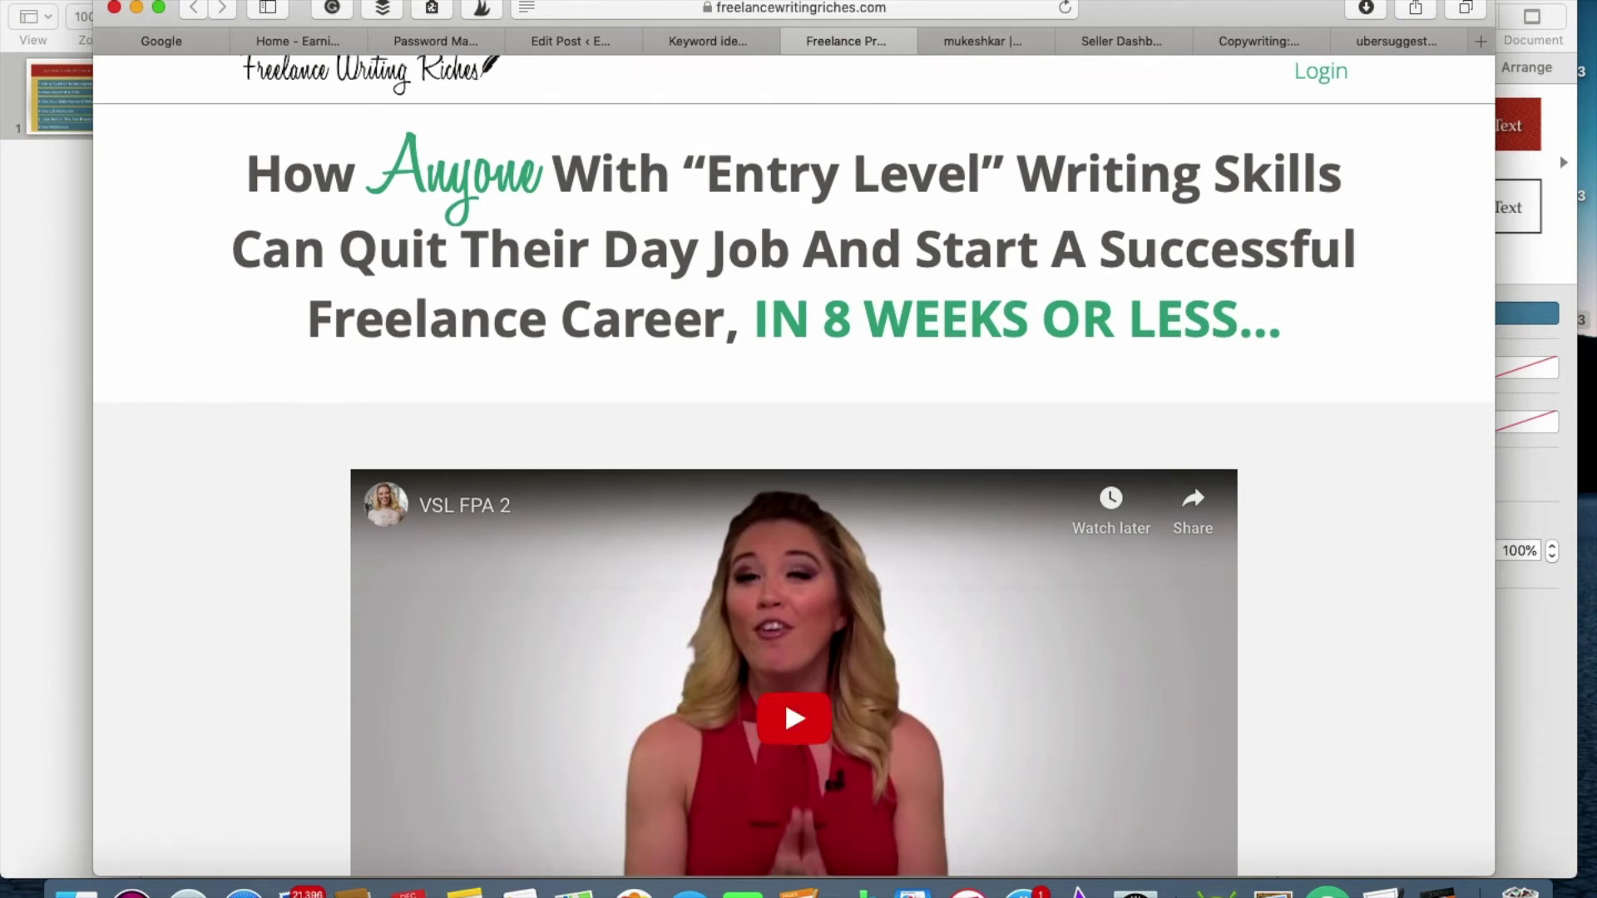
{"action": "scroll", "coordinate": [794, 715], "scroll_direction": "down", "scroll_amount": 2}
{"action": "scroll", "coordinate": [794, 715], "scroll_direction": "up", "scroll_amount": 3}
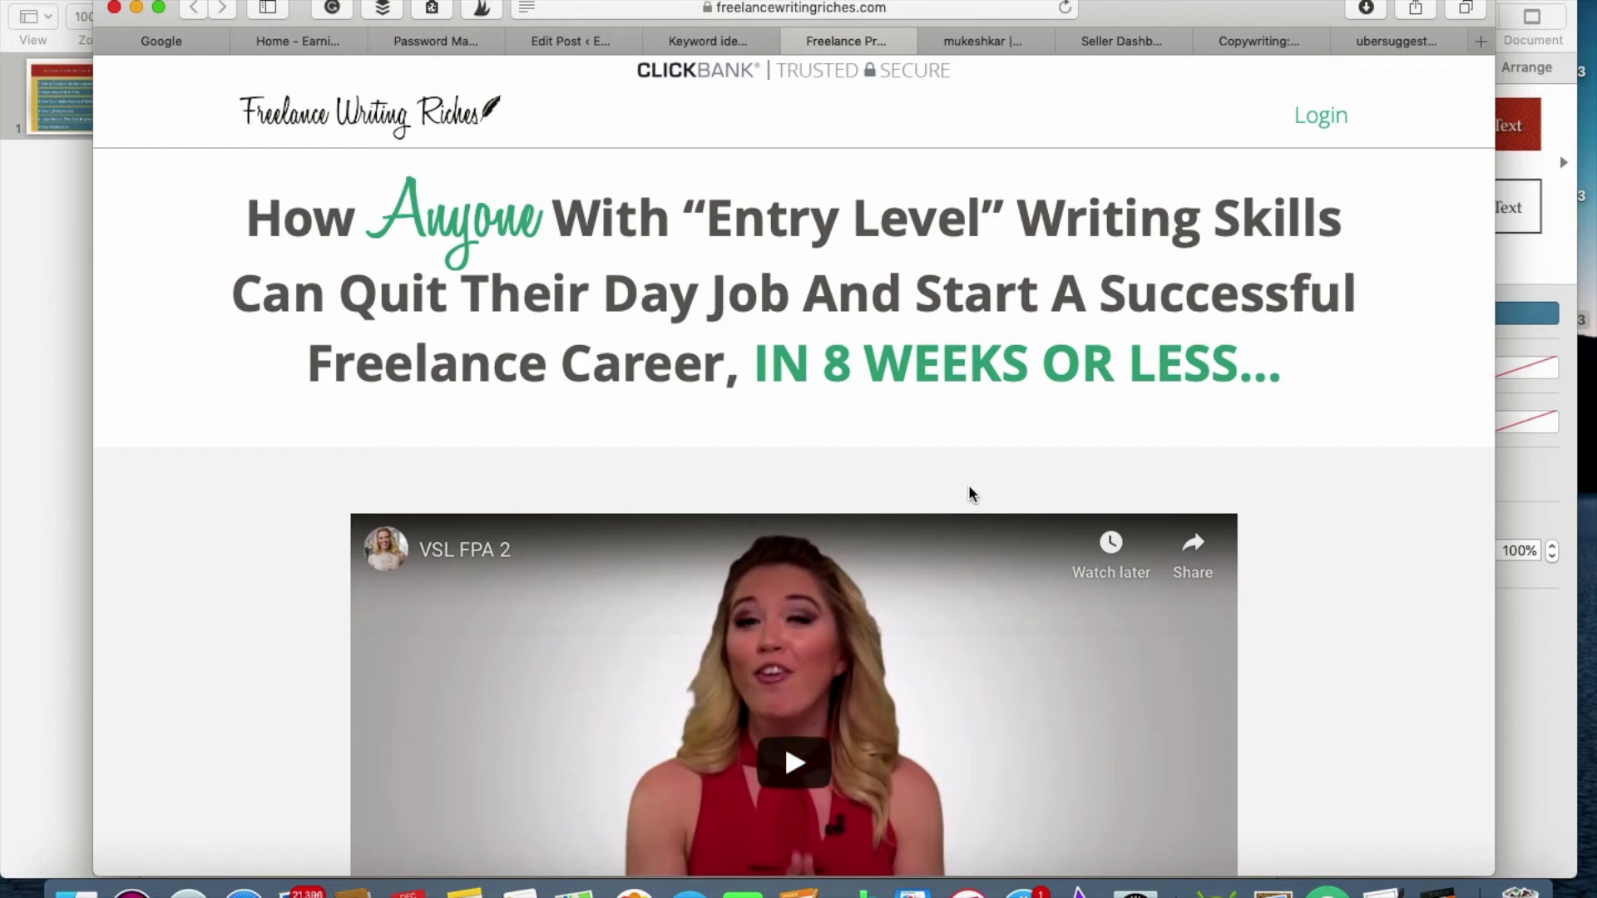
{"action": "scroll", "coordinate": [968, 490], "scroll_direction": "down", "scroll_amount": 2}
{"action": "scroll", "coordinate": [968, 490], "scroll_direction": "up", "scroll_amount": 2}
{"action": "scroll", "coordinate": [784, 740], "scroll_direction": "down", "scroll_amount": 5}
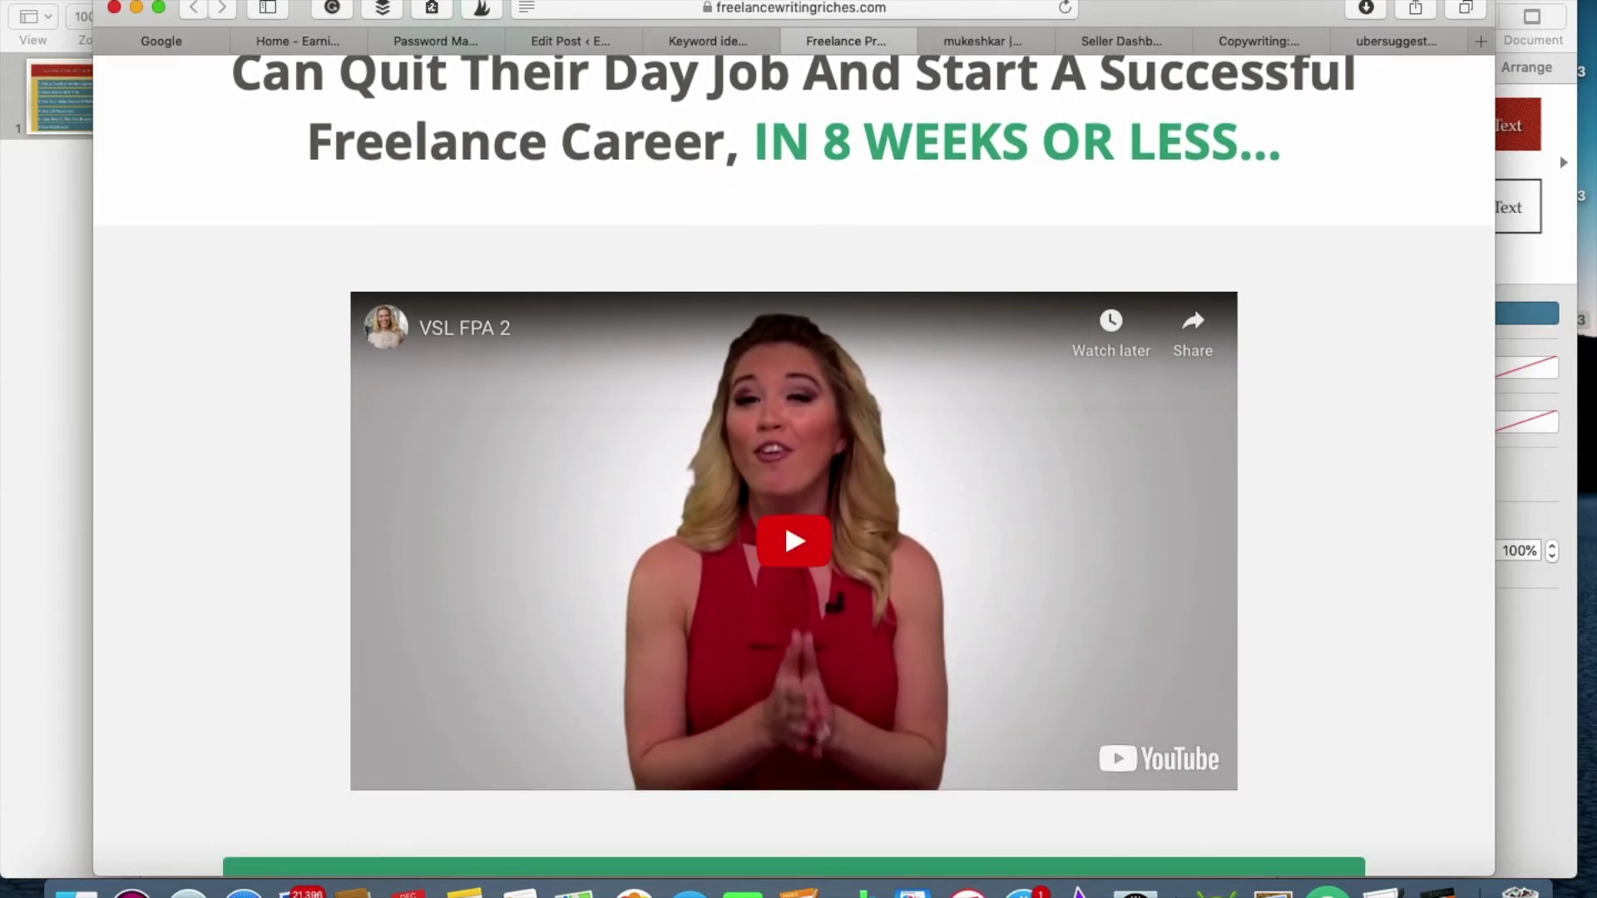
{"action": "scroll", "coordinate": [793, 540], "scroll_direction": "down", "scroll_amount": 1}
{"action": "scroll", "coordinate": [793, 541], "scroll_direction": "up", "scroll_amount": 4}
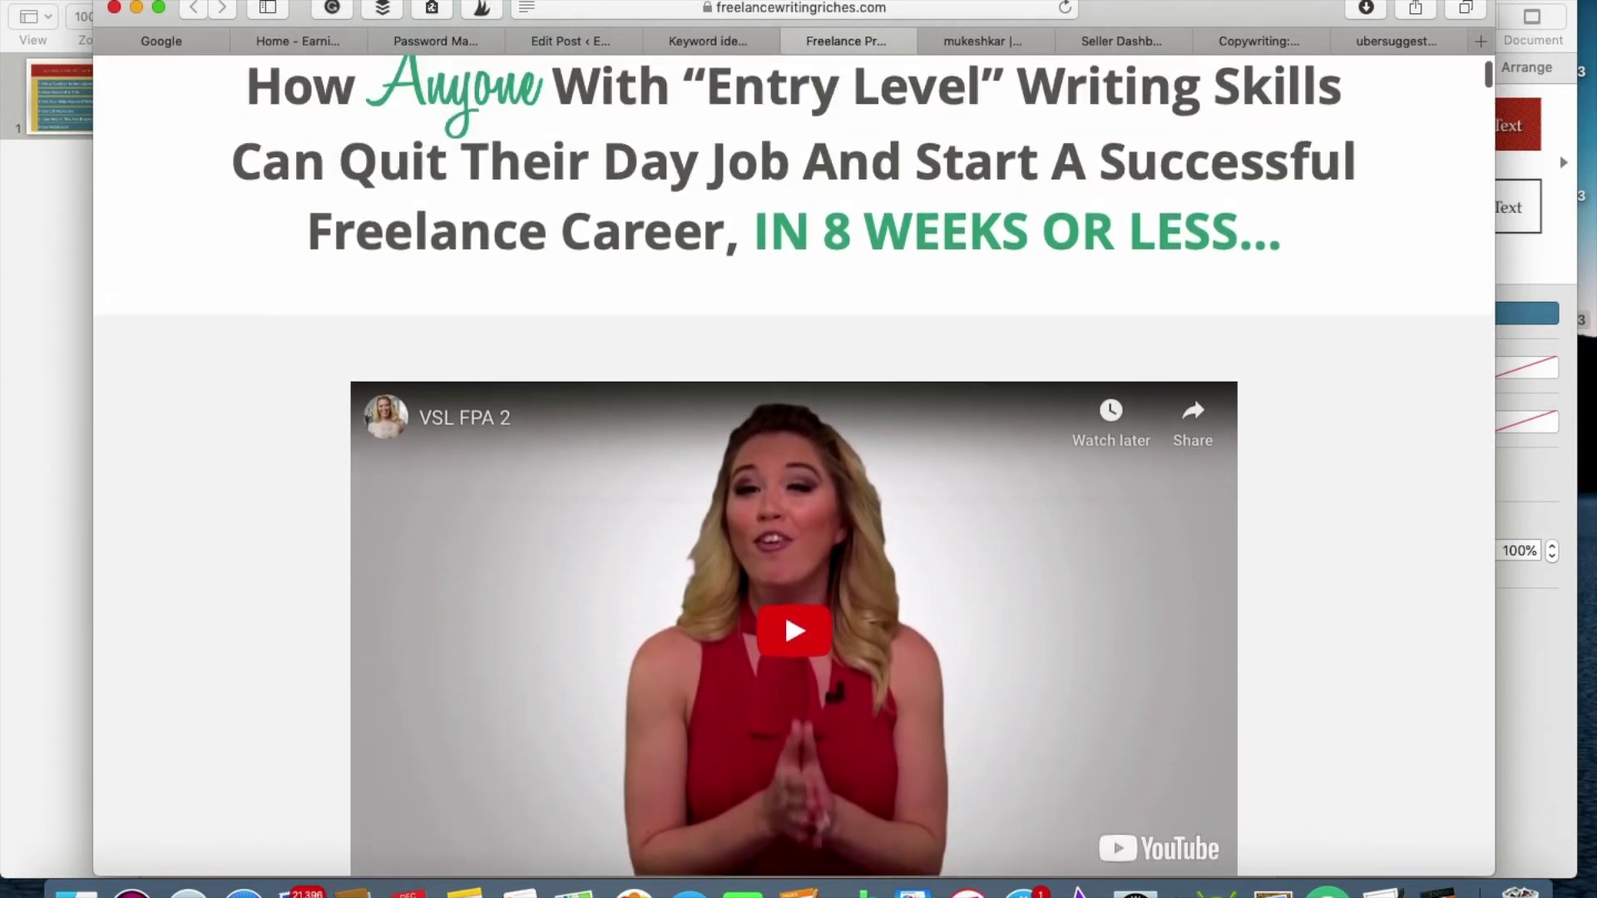
- Examine the sales page from the video and trial offer down to the author's introduction, and return to its headline
{"action": "scroll", "coordinate": [793, 465], "scroll_direction": "down", "scroll_amount": 7}
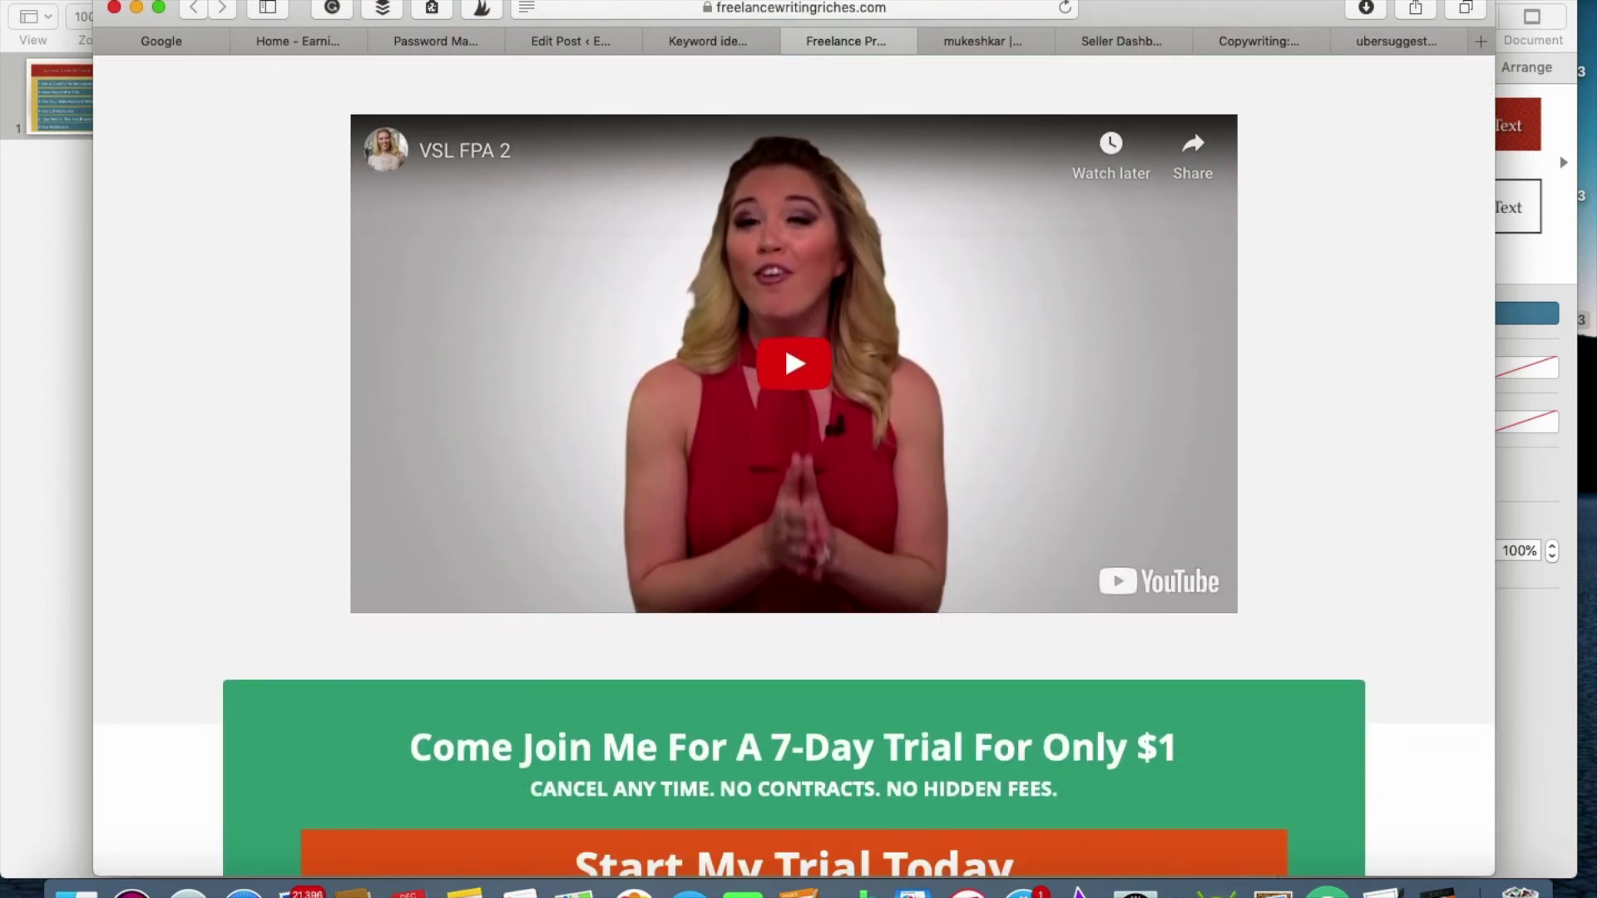
{"action": "scroll", "coordinate": [793, 466], "scroll_direction": "down", "scroll_amount": 14}
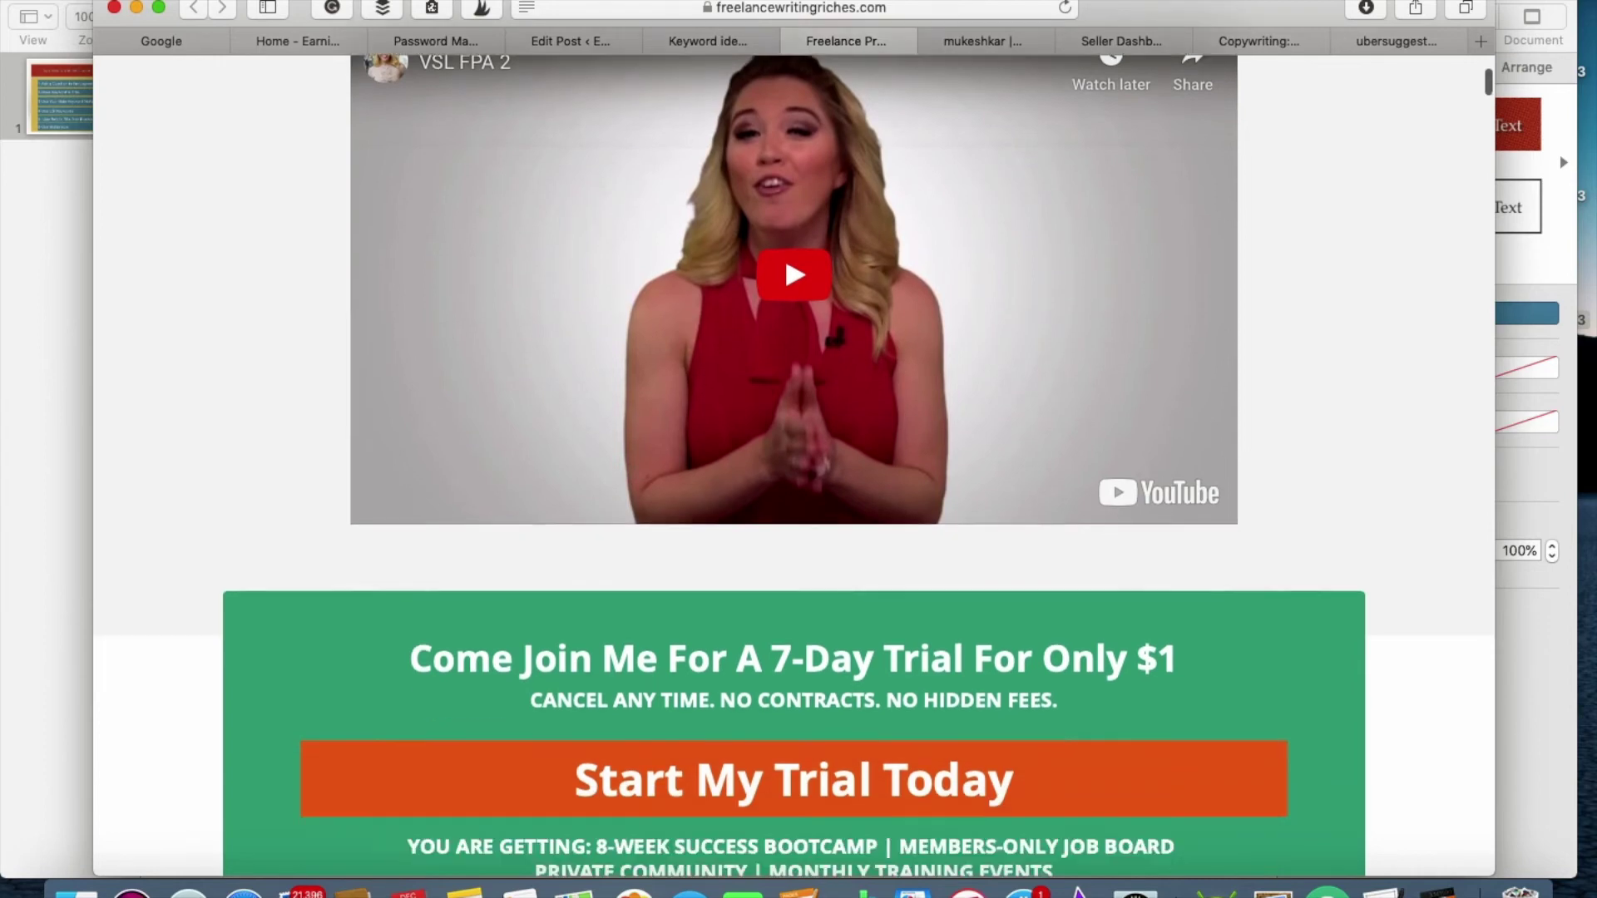
{"action": "scroll", "coordinate": [793, 465], "scroll_direction": "down", "scroll_amount": 18}
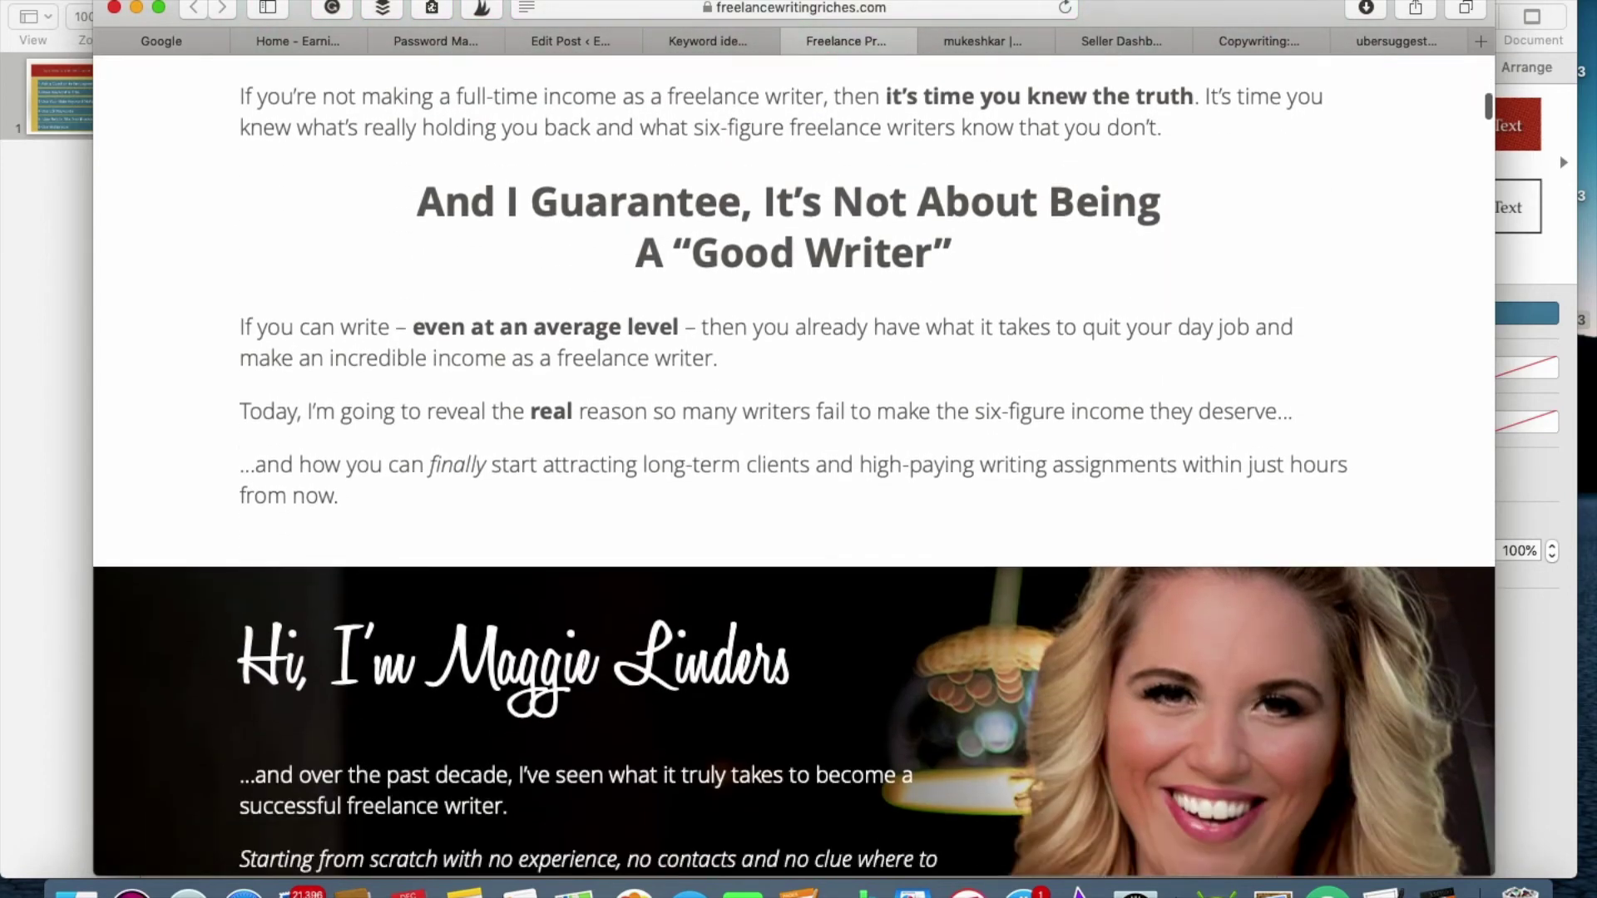
{"action": "scroll", "coordinate": [794, 466], "scroll_direction": "down", "scroll_amount": 4}
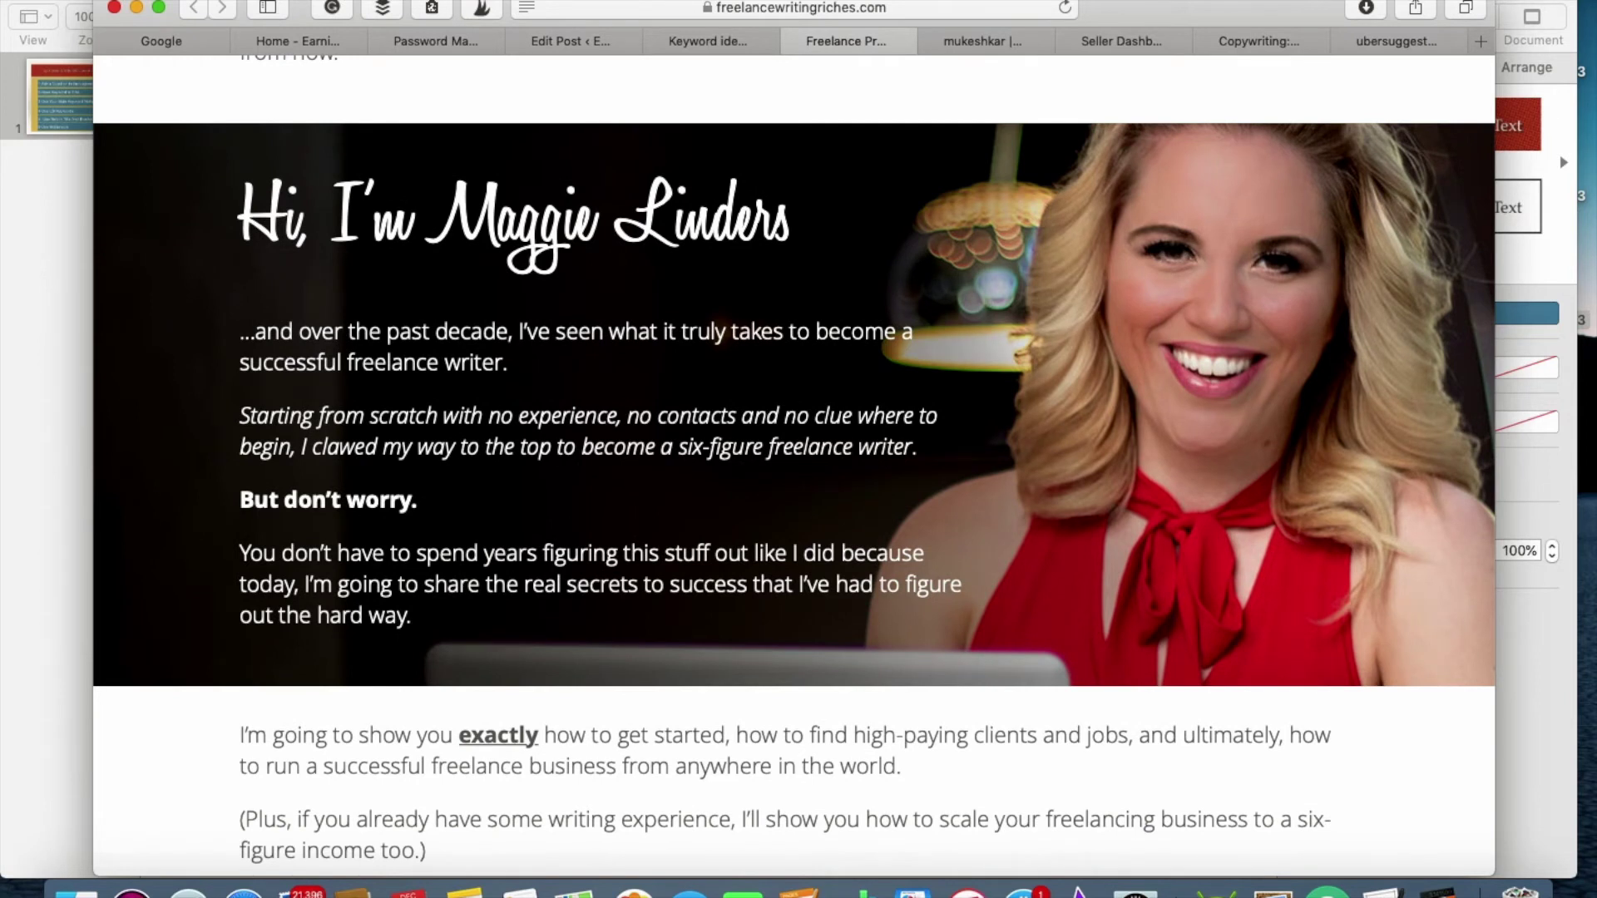
{"action": "scroll", "coordinate": [793, 466], "scroll_direction": "down", "scroll_amount": 1}
{"action": "scroll", "coordinate": [793, 466], "scroll_direction": "up", "scroll_amount": 7}
{"action": "scroll", "coordinate": [794, 466], "scroll_direction": "up", "scroll_amount": 15}
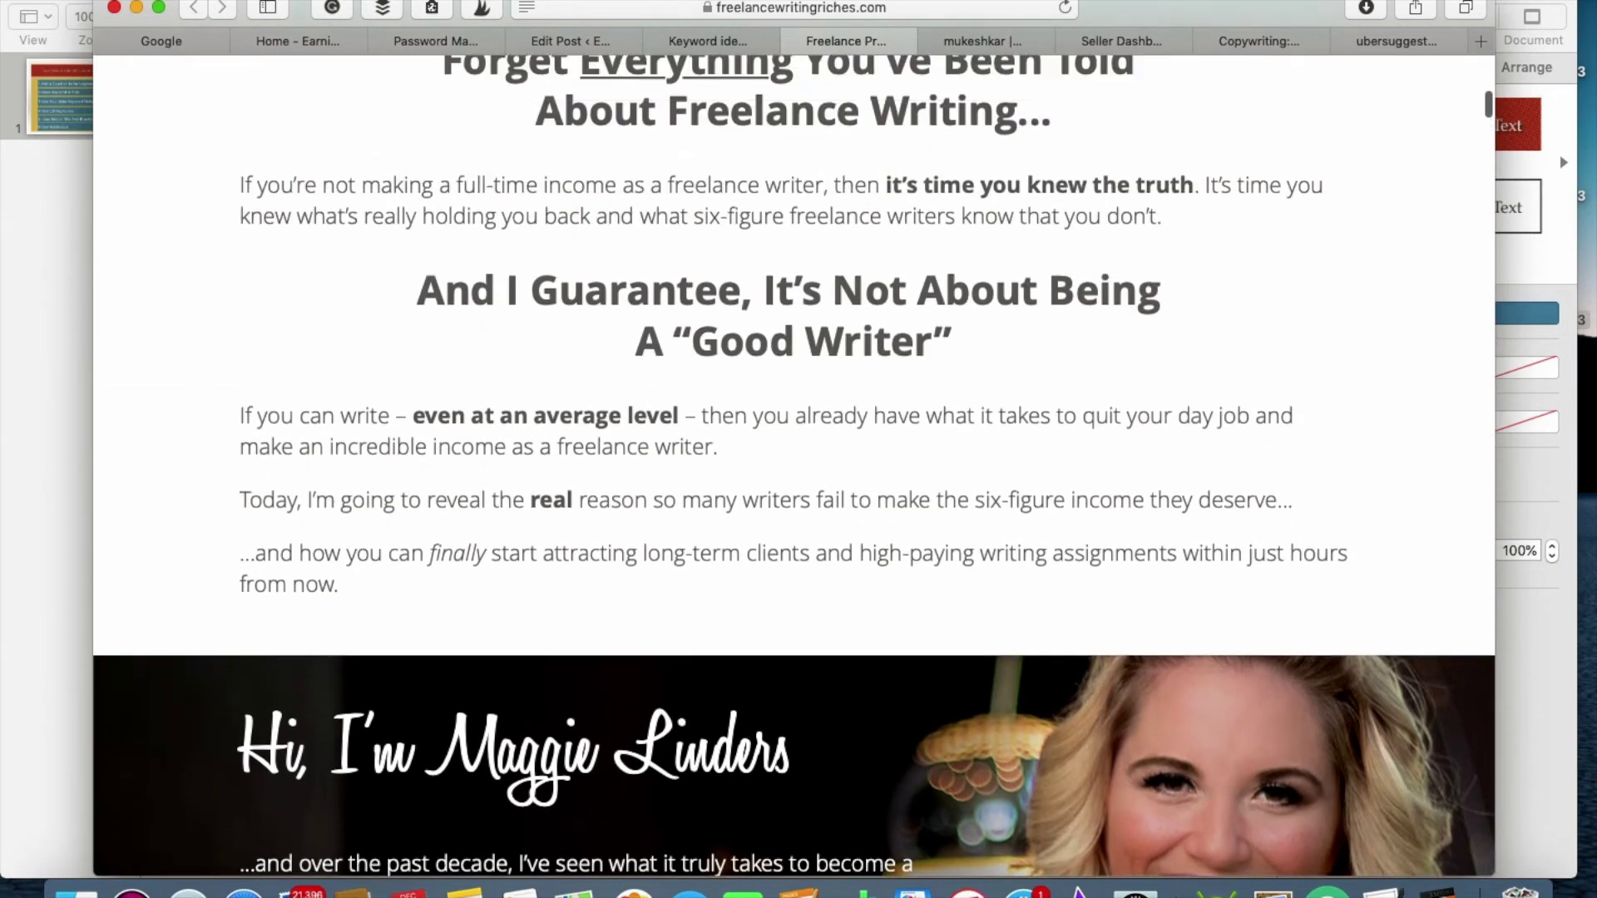
{"action": "scroll", "coordinate": [793, 466], "scroll_direction": "up", "scroll_amount": 9}
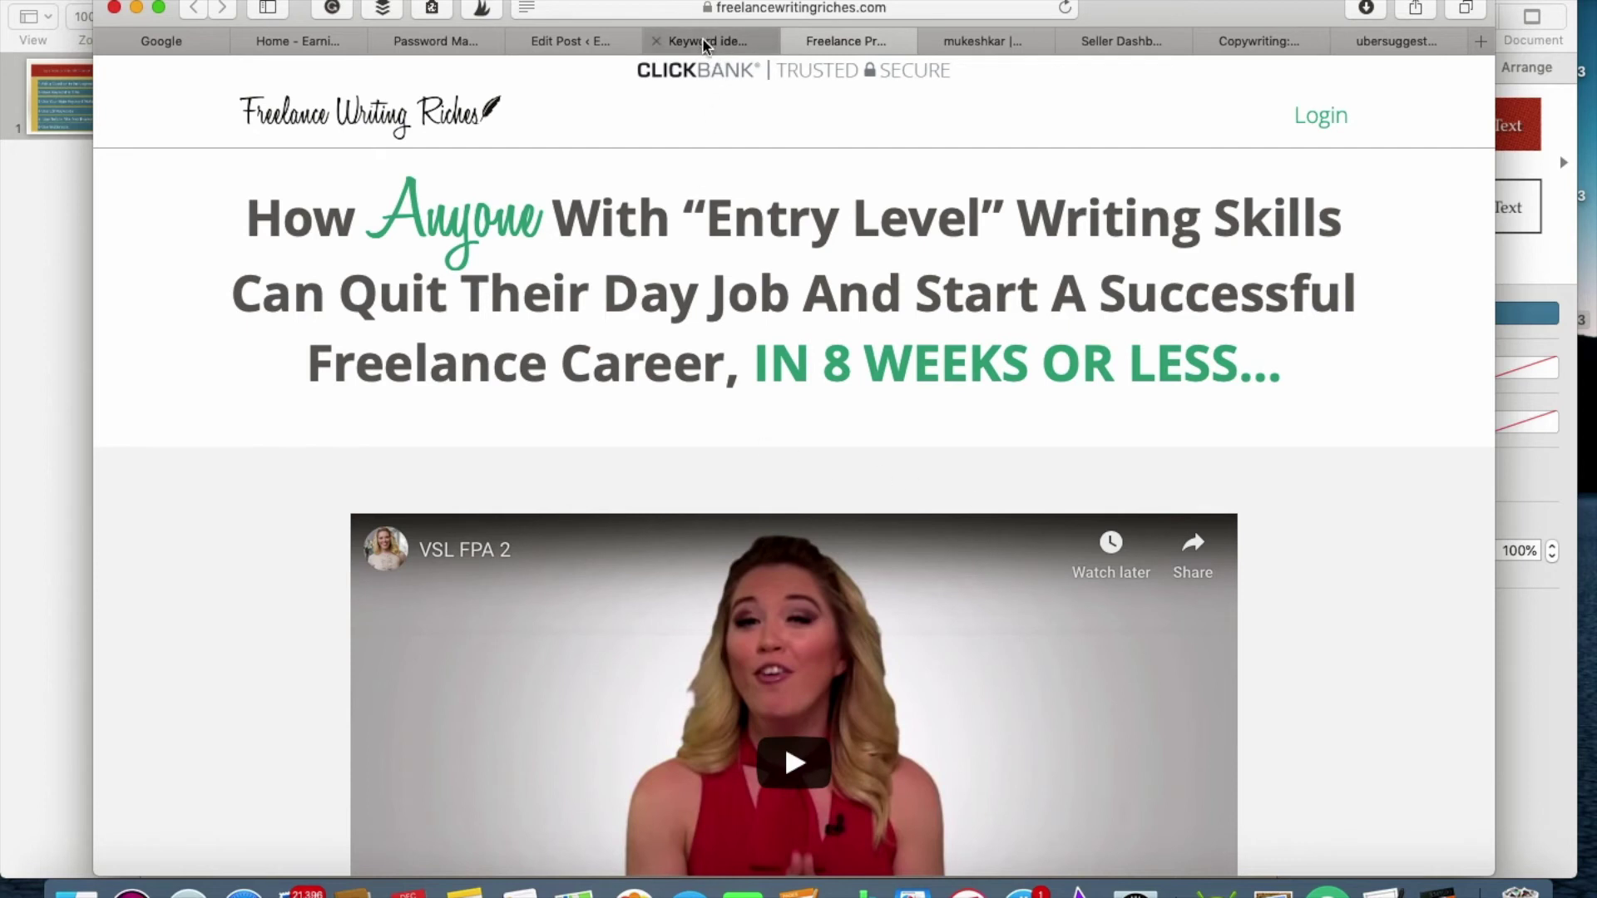
- Revisit the post's third paragraph, and switch to Keynote to select the "5- Use No's In Title And Brackets" box
{"action": "left_click", "coordinate": [587, 50]}
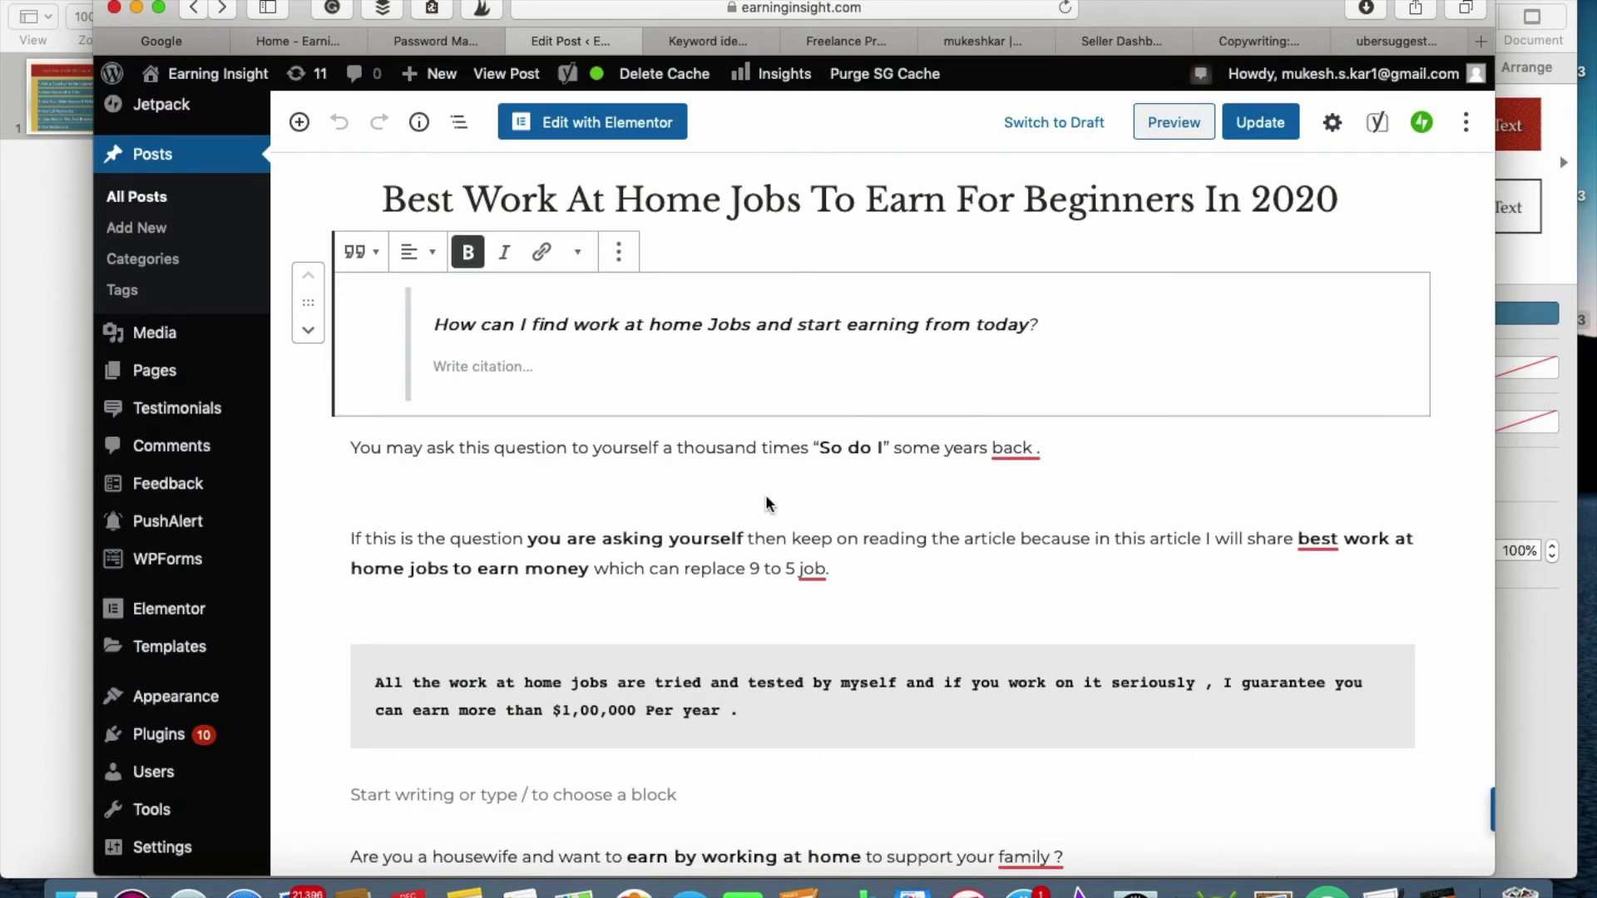
{"action": "left_click", "coordinate": [781, 568]}
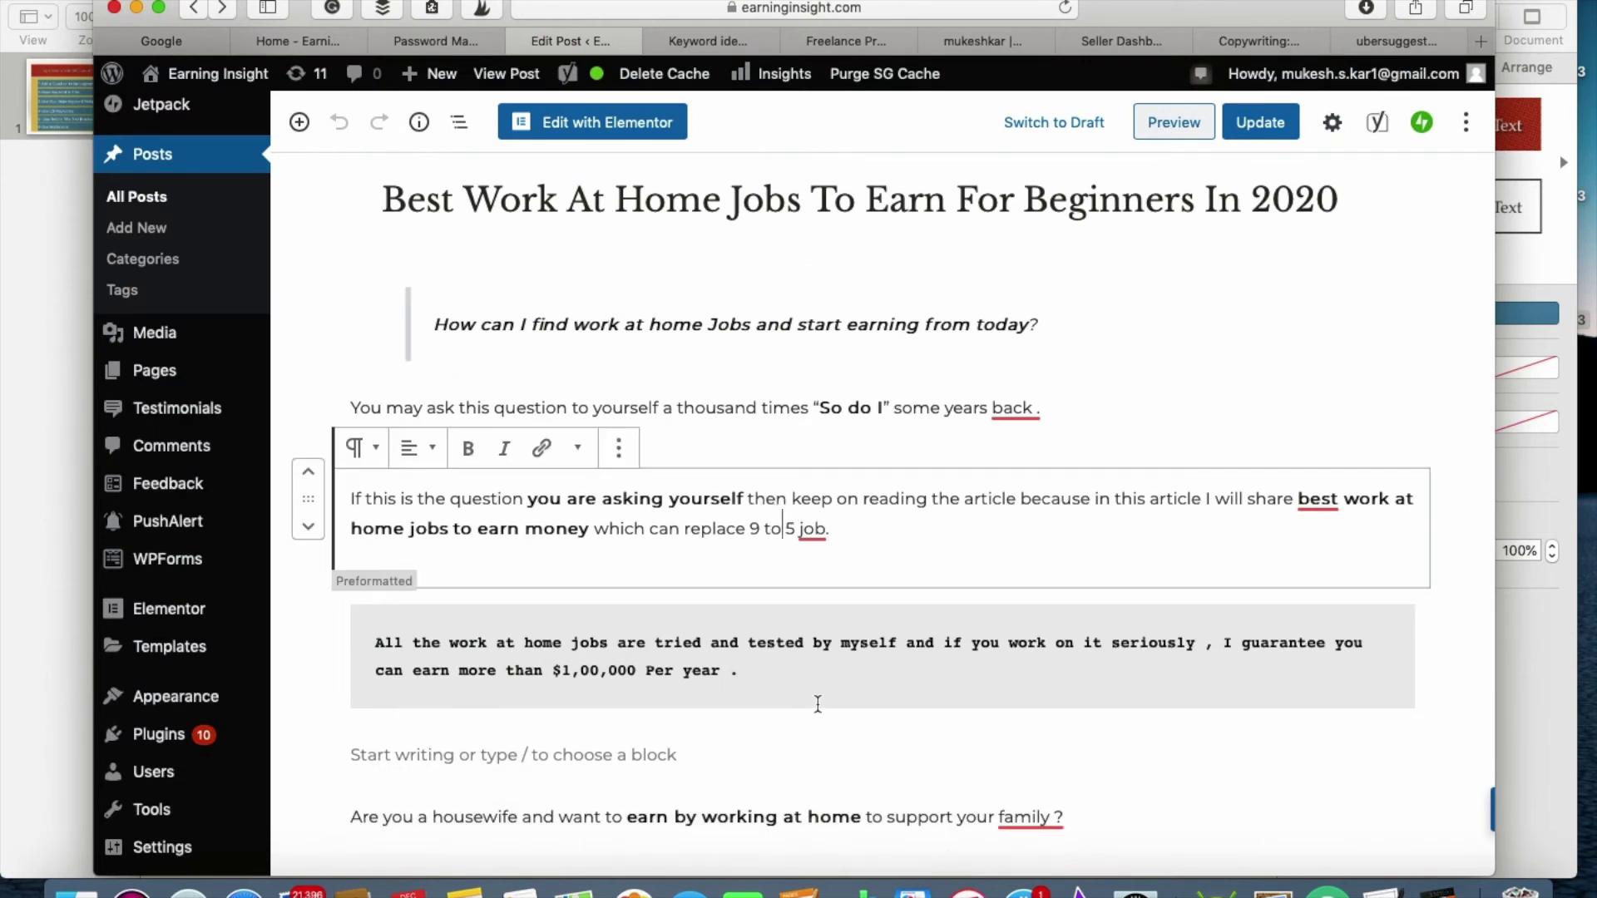
{"action": "left_click", "coordinate": [912, 888]}
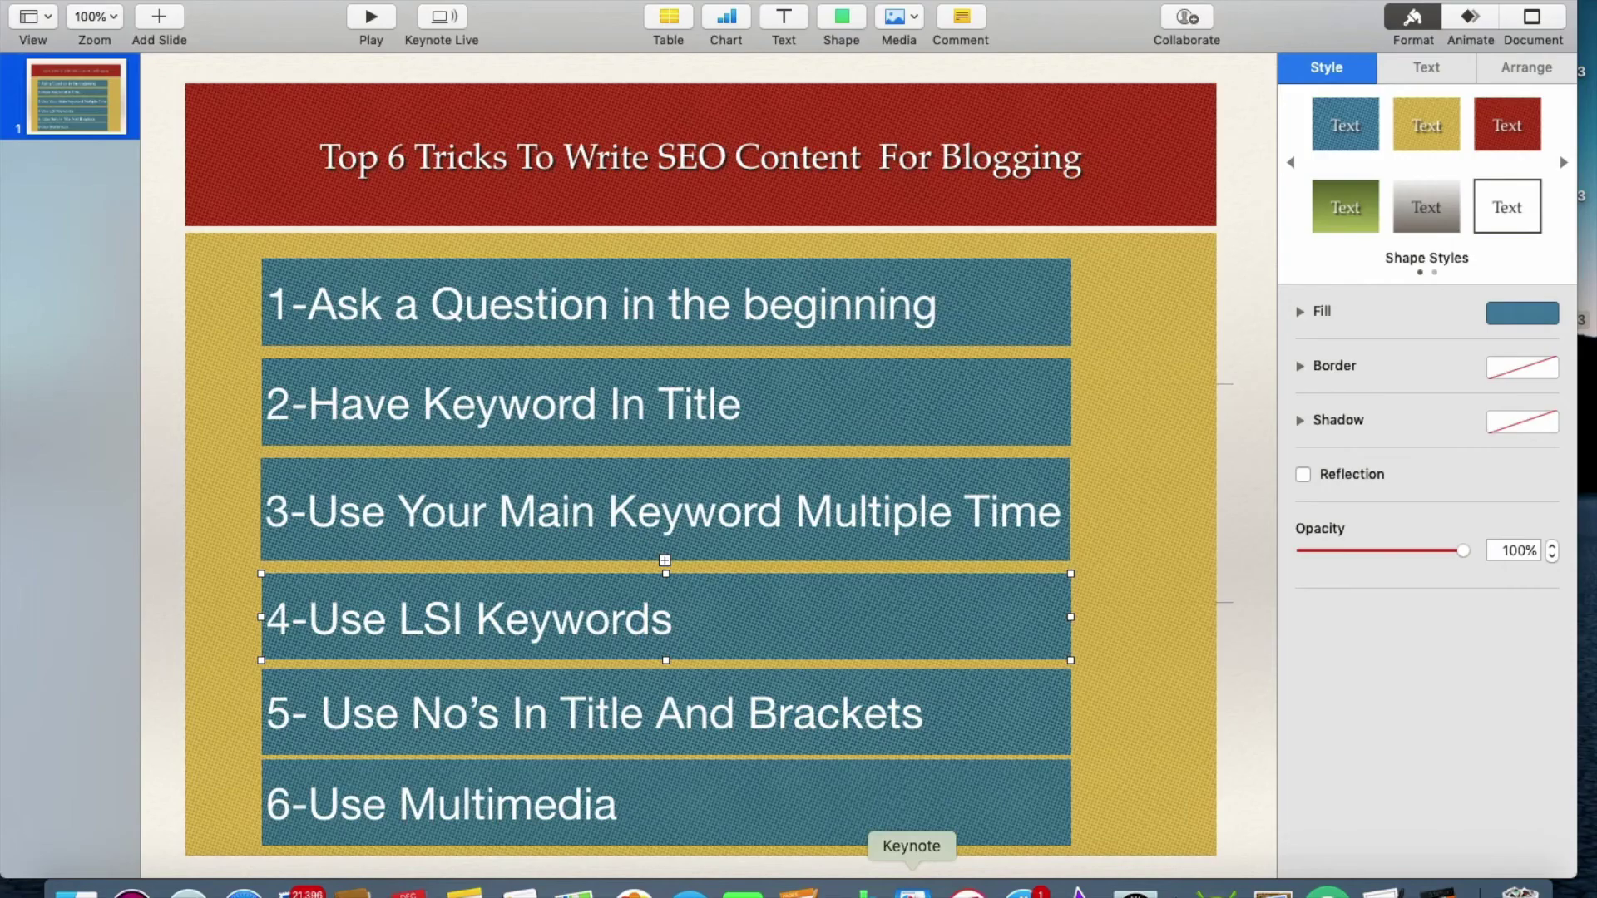
{"action": "left_click", "coordinate": [639, 729]}
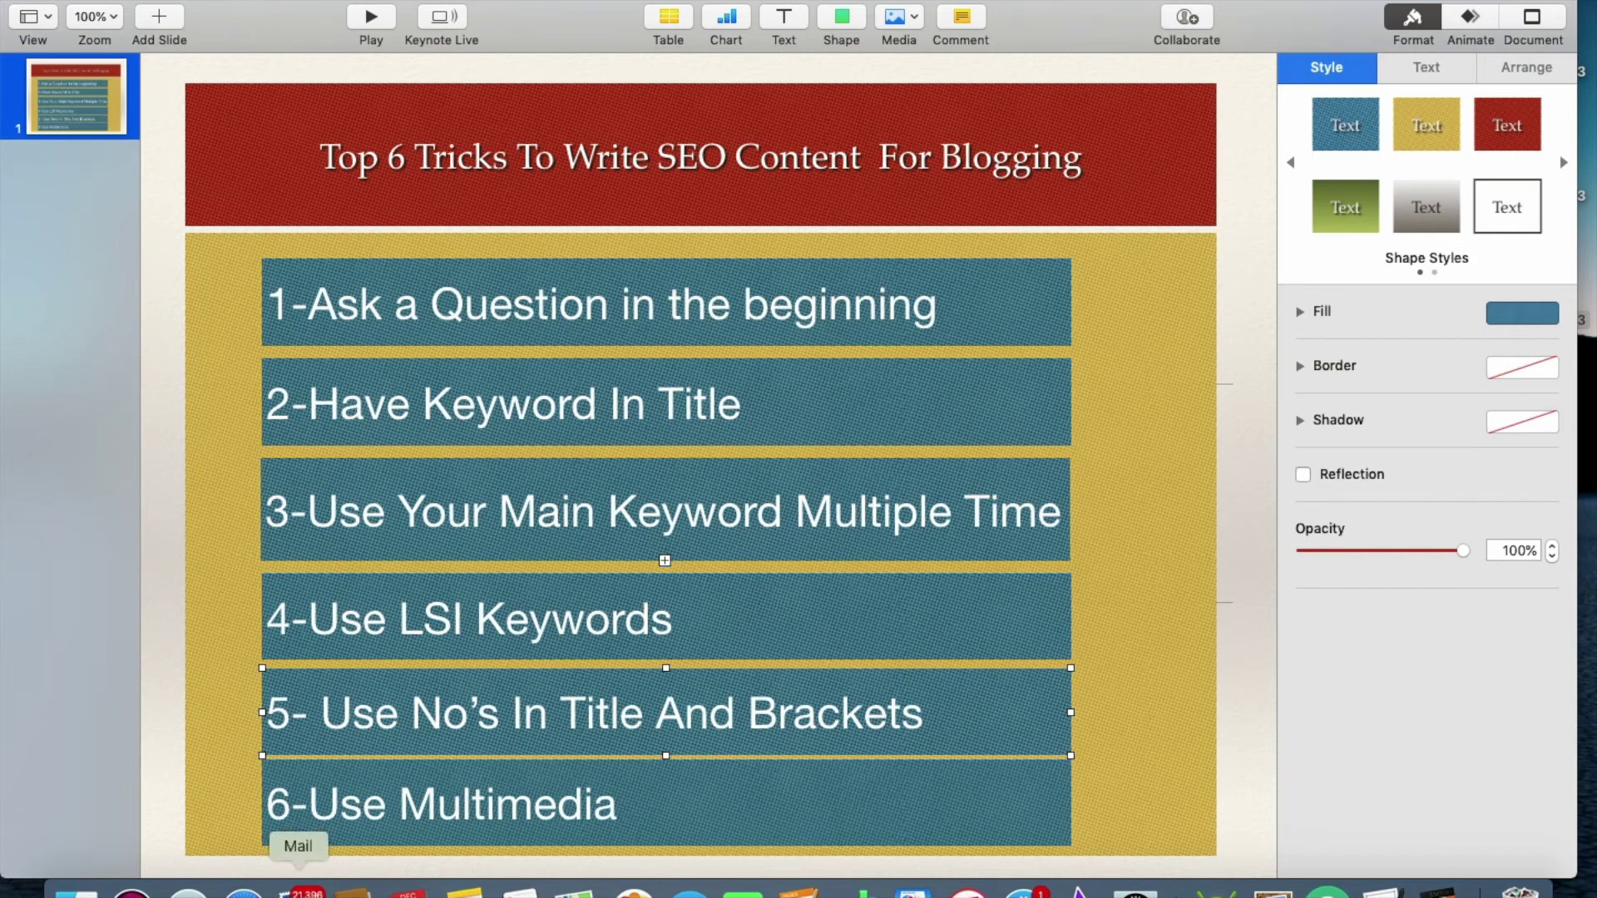
- Return to the post in Safari and replace "Best" in the post title with "Top 10"
{"action": "left_click", "coordinate": [243, 892]}
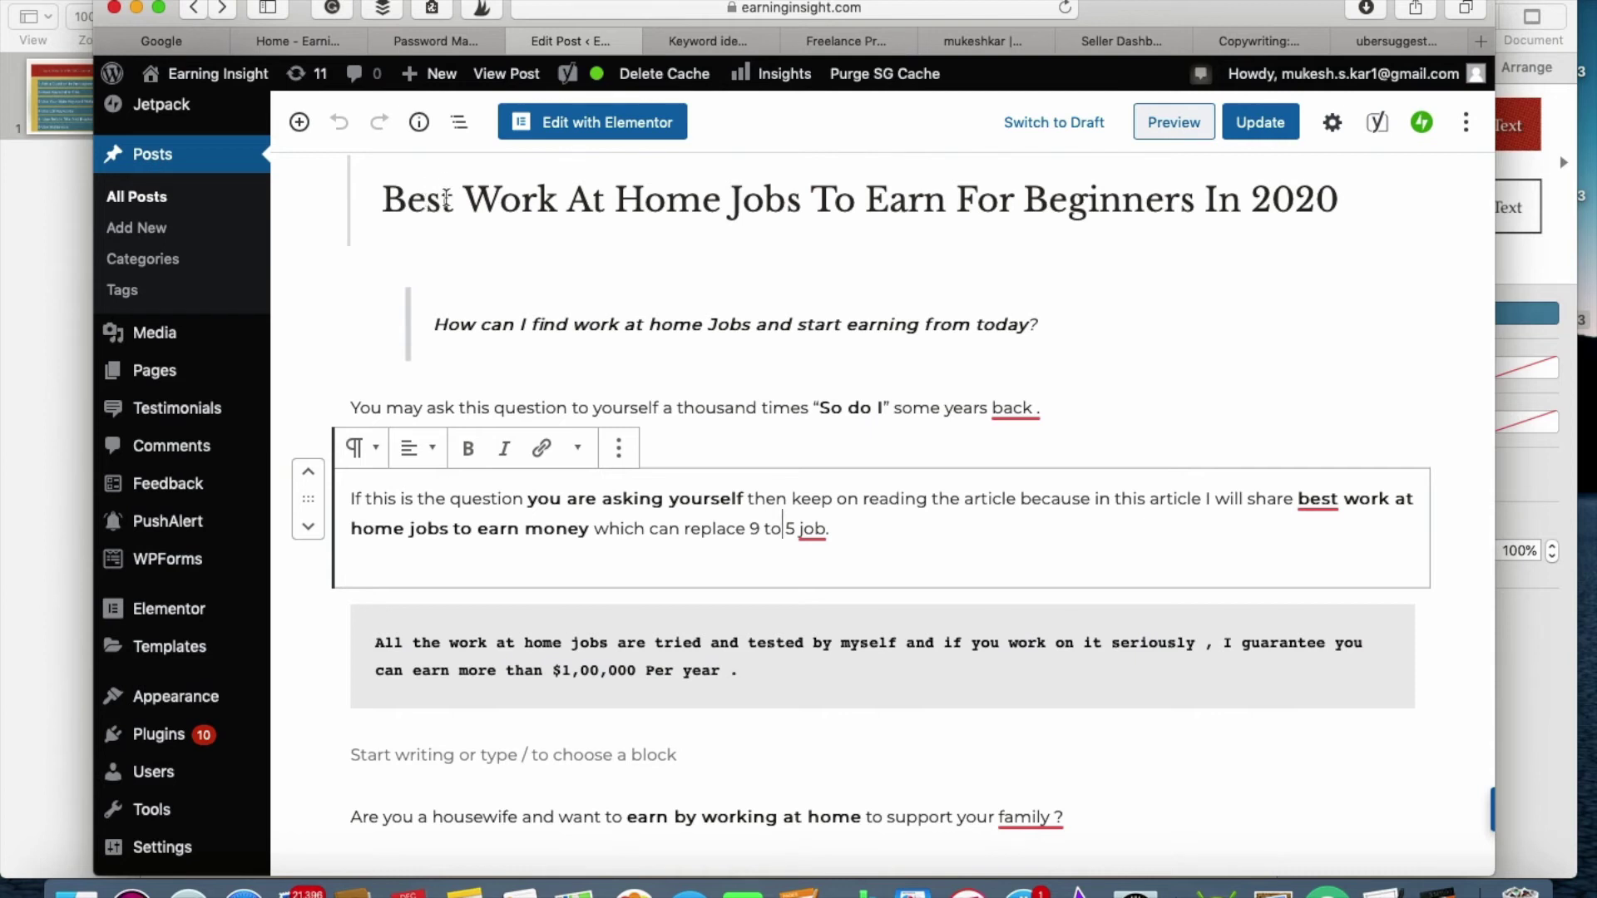
{"action": "left_click", "coordinate": [451, 202]}
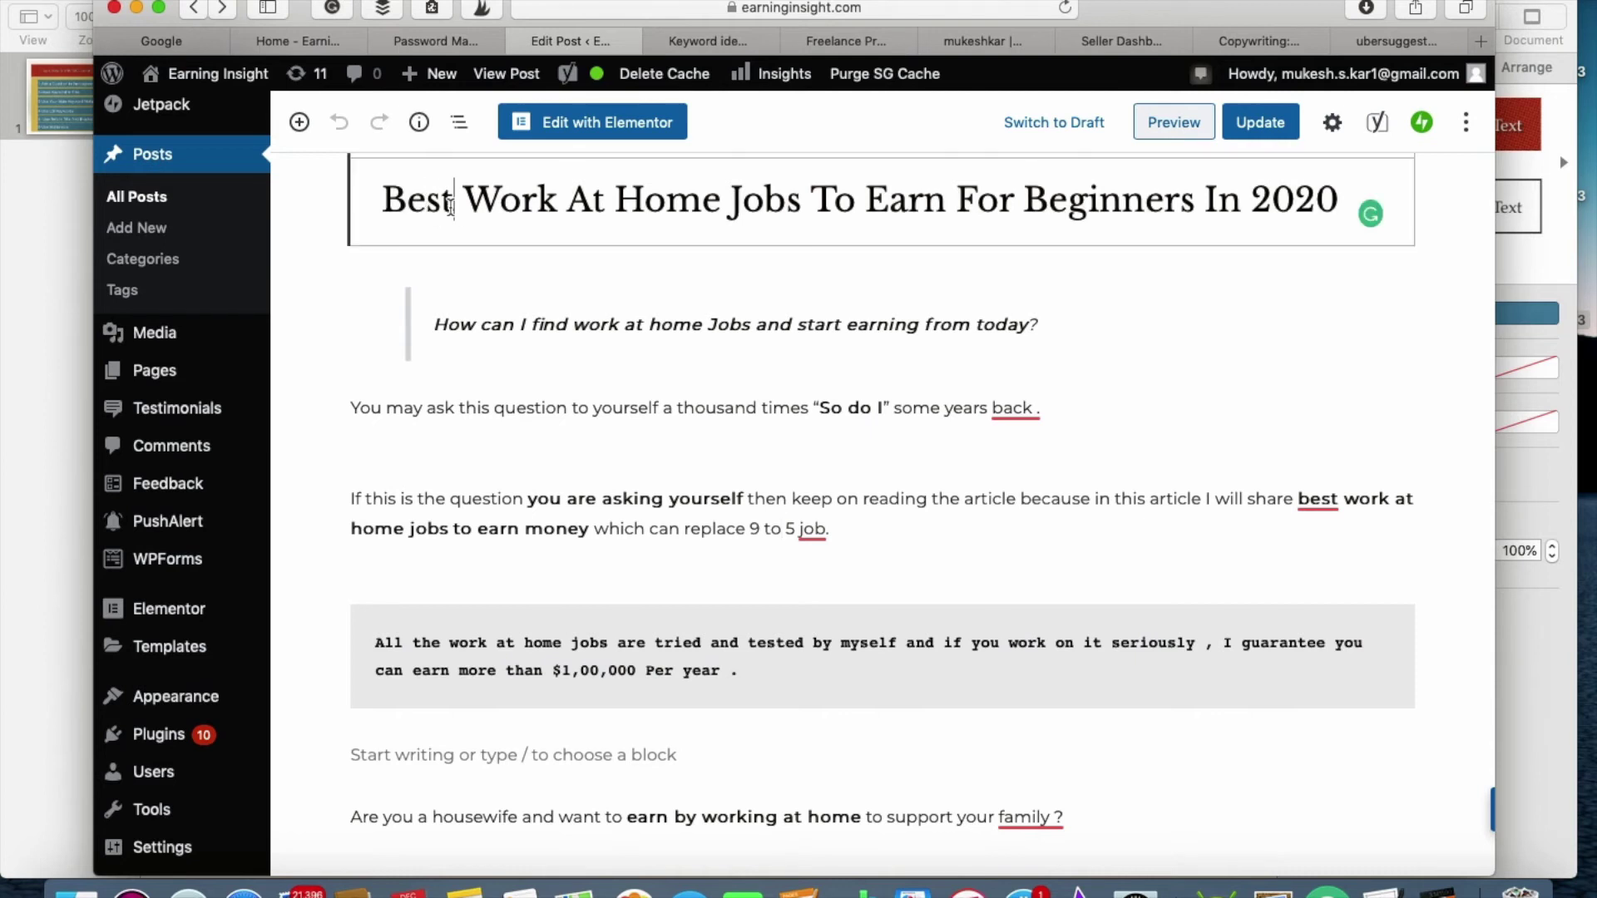
{"action": "left_click", "coordinate": [383, 200]}
{"action": "left_click_drag", "start_coordinate": [385, 198], "coordinate": [450, 198]}
{"action": "type", "text": "Top 10"}
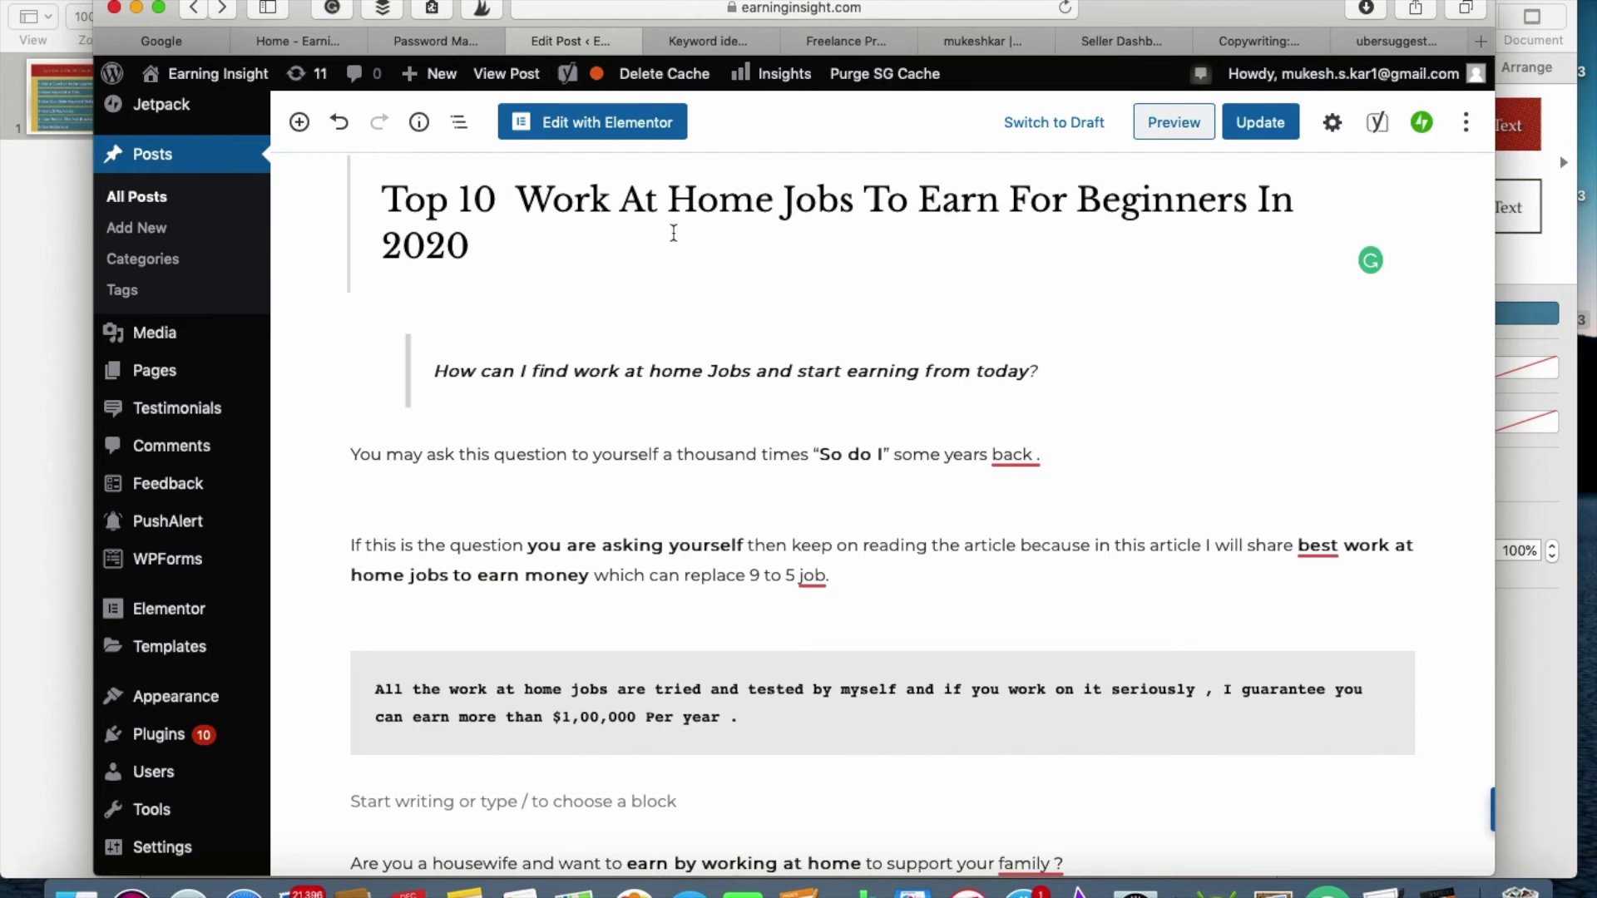
- Delete "Top 10" from the start of the post title
{"action": "key", "text": "BackSpace"}
{"action": "key", "text": "BackSpace"}
{"action": "key", "text": "BackSpace"}
{"action": "key", "text": "BackSpace"}
{"action": "key", "text": "BackSpace"}
{"action": "key", "text": "BackSpace"}
{"action": "key", "text": "BackSpace"}
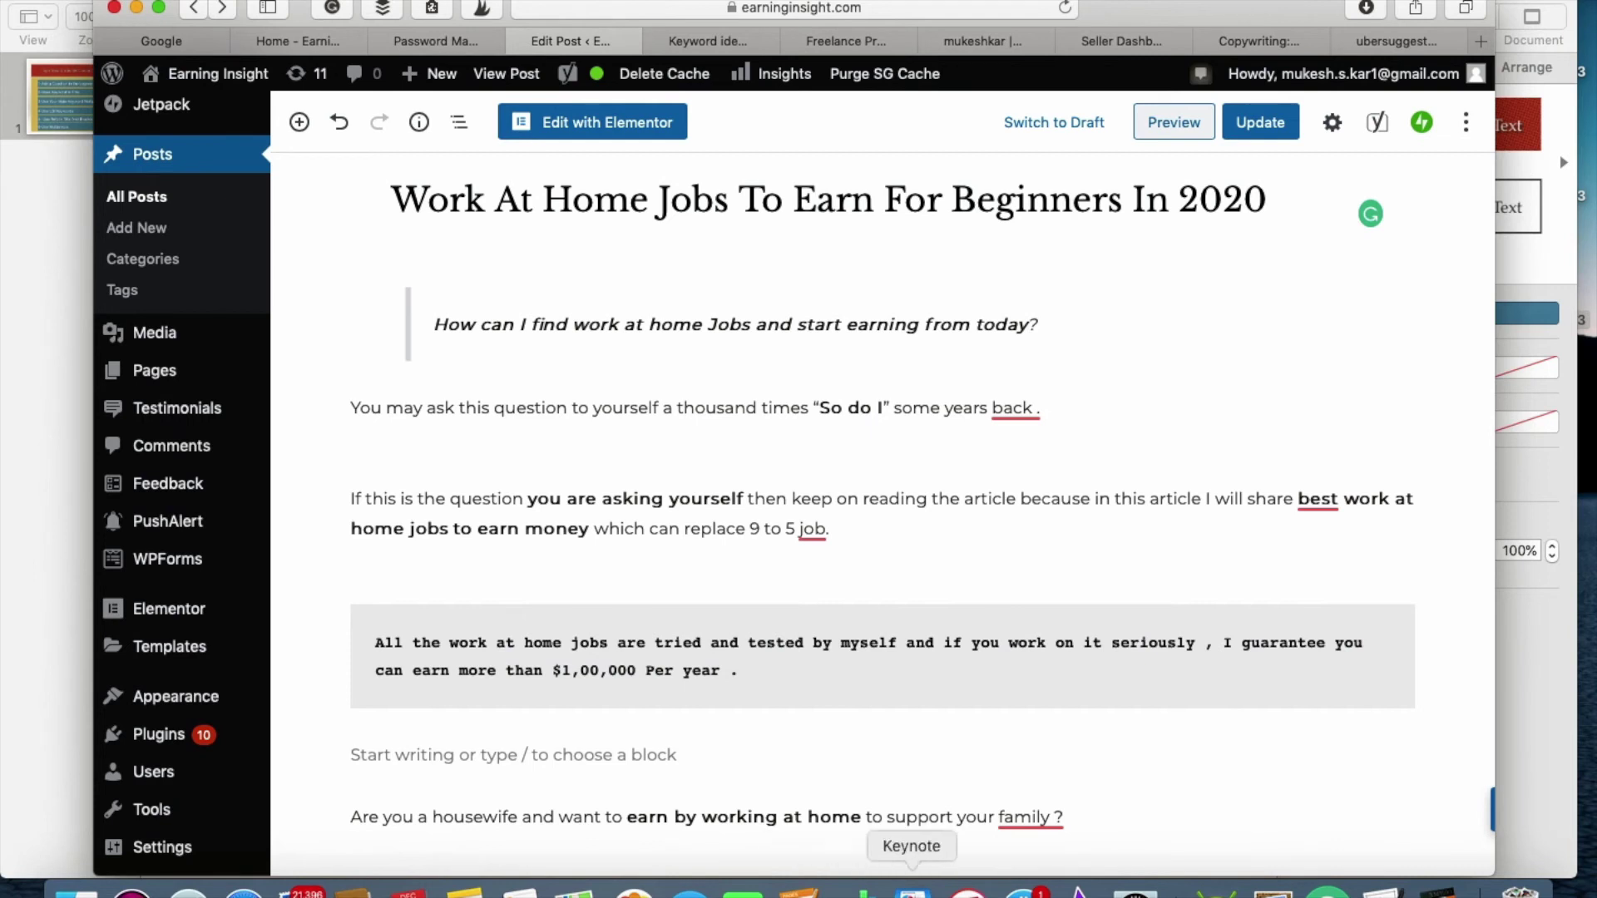
- Switch to Keynote, select the "6-Use Multimedia" box on the slide and return to the post in Safari
{"action": "left_click", "coordinate": [912, 888]}
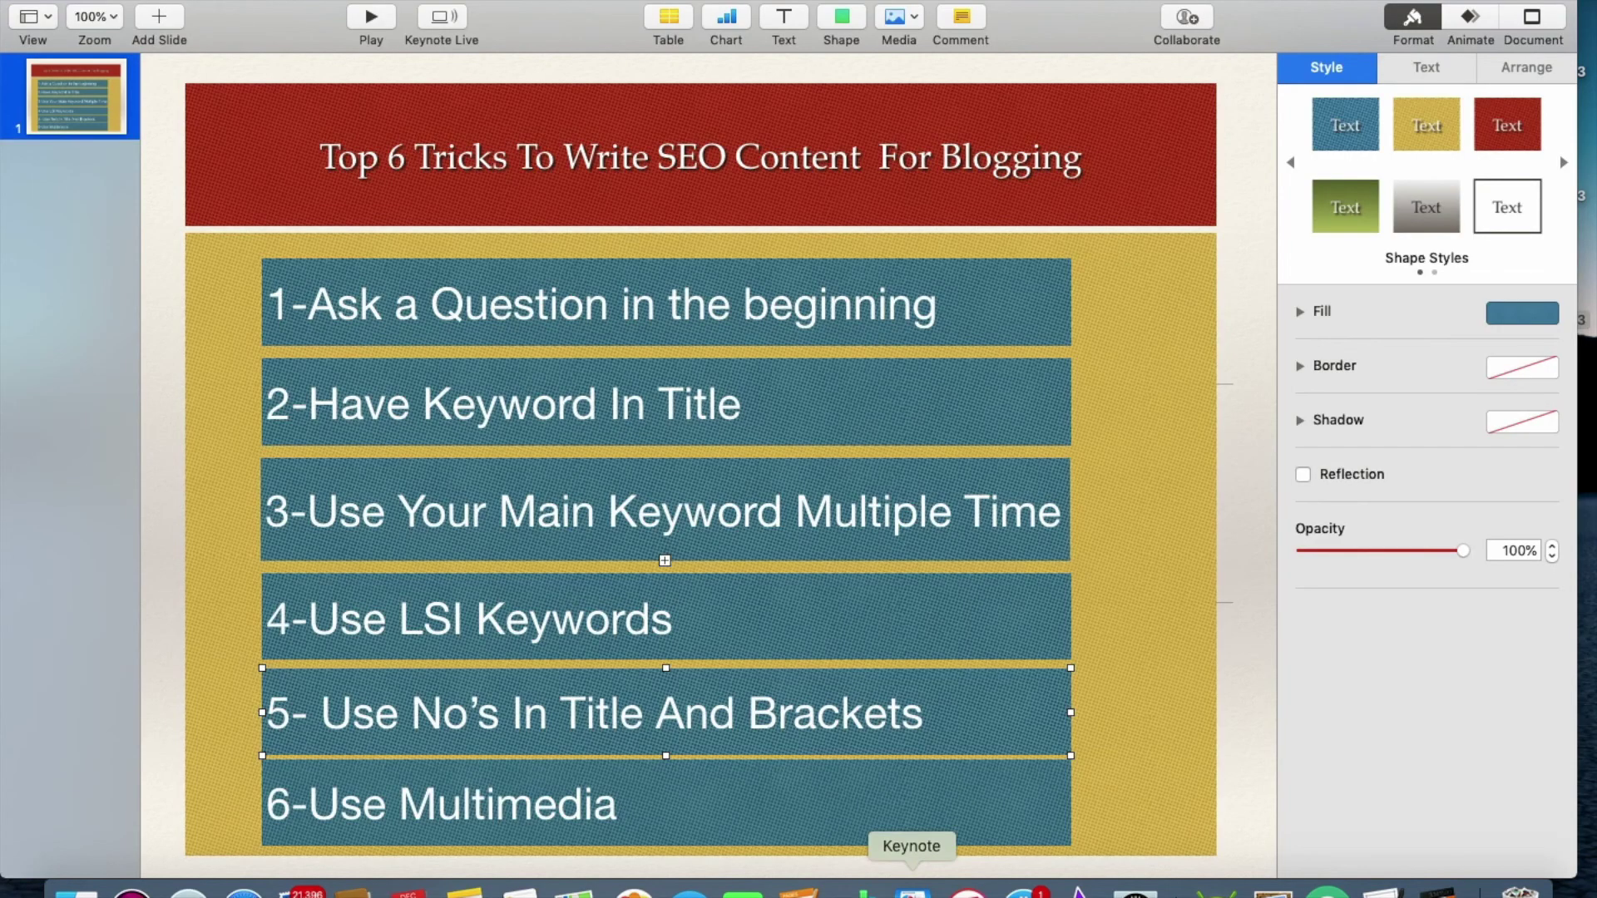
{"action": "left_click", "coordinate": [756, 813]}
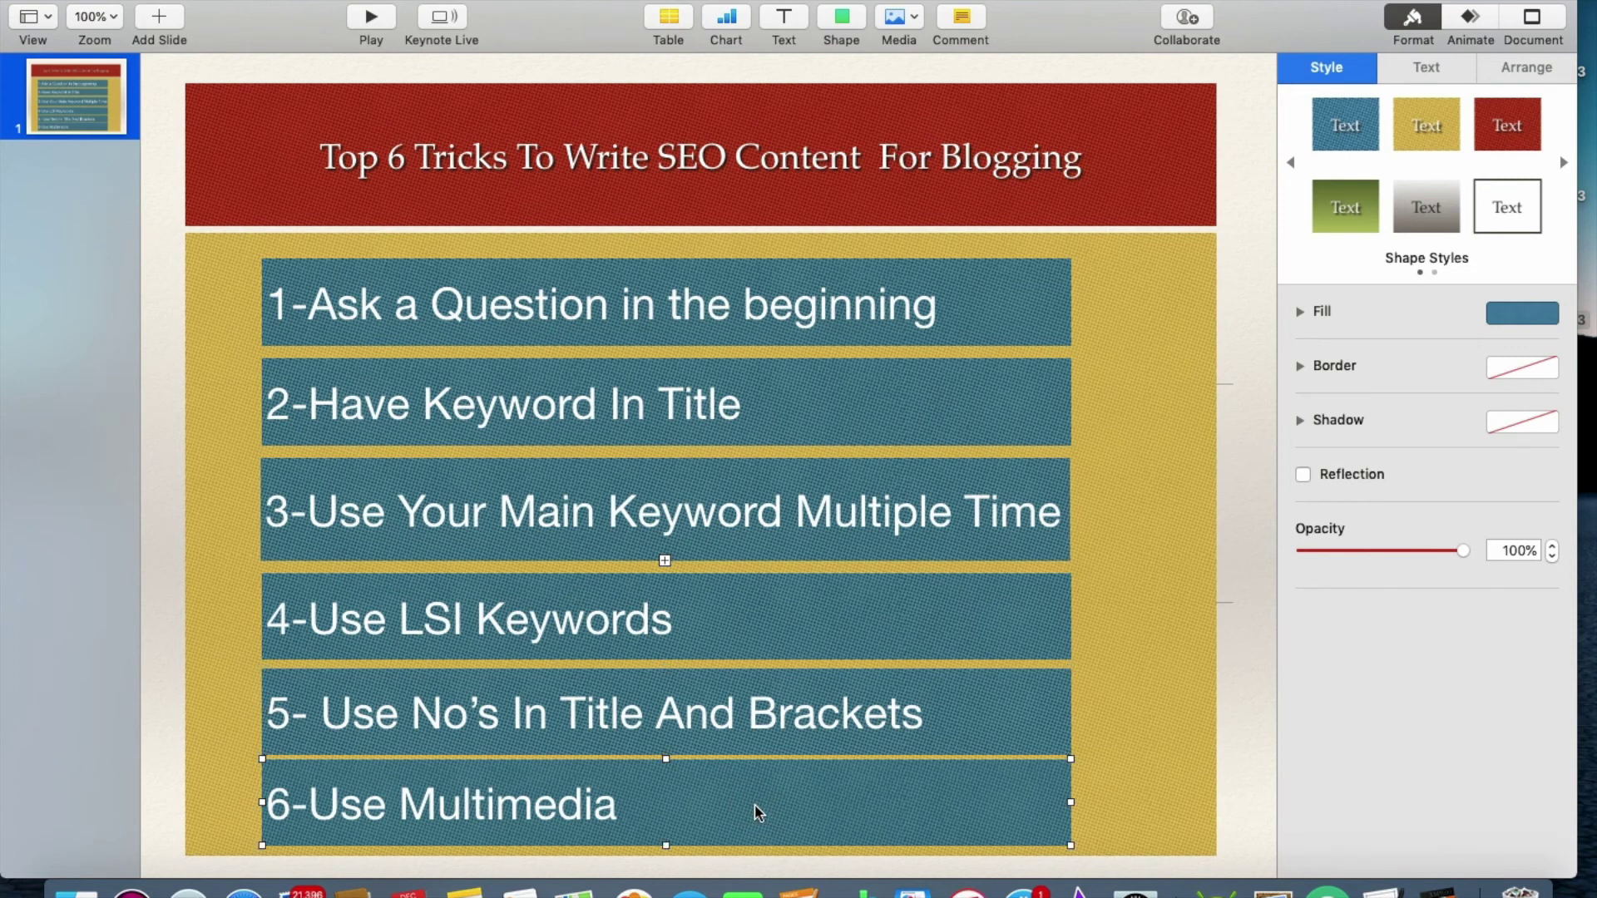
{"action": "key", "text": "super+Tab"}
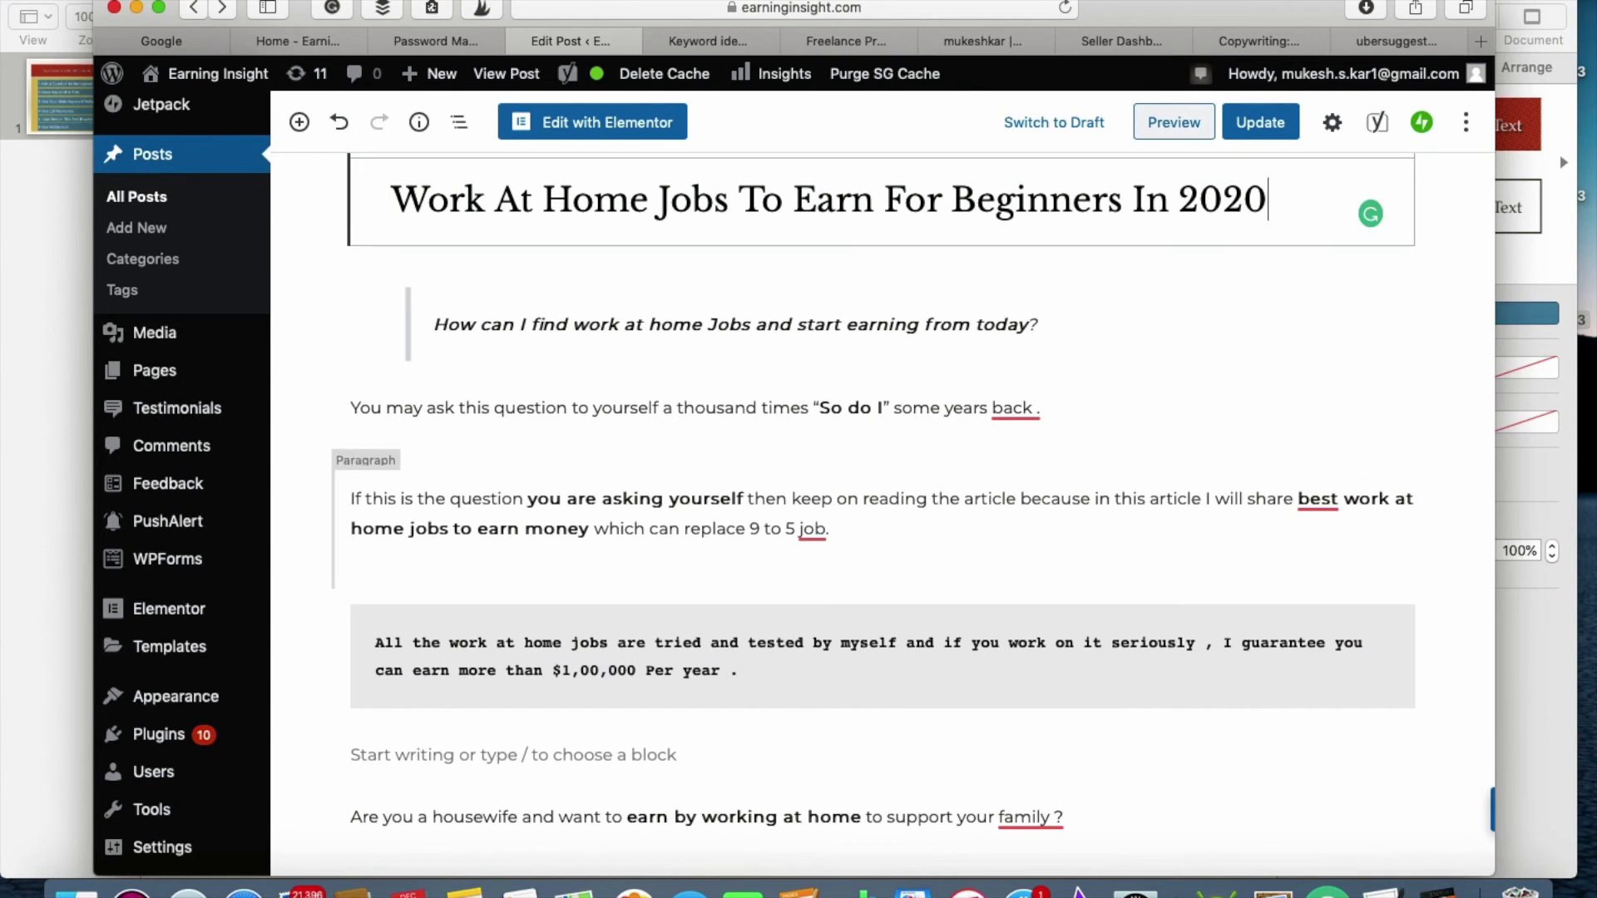
- Go through the post from its title and opening question down to the embedded "How To Earn Money Fast Working At Home" video
{"action": "scroll", "coordinate": [1479, 534], "scroll_direction": "up", "scroll_amount": 3}
{"action": "key", "text": "Down"}
{"action": "key", "text": "Down"}
{"action": "key", "text": "Down"}
{"action": "key", "text": "Down"}
{"action": "key", "text": "Down"}
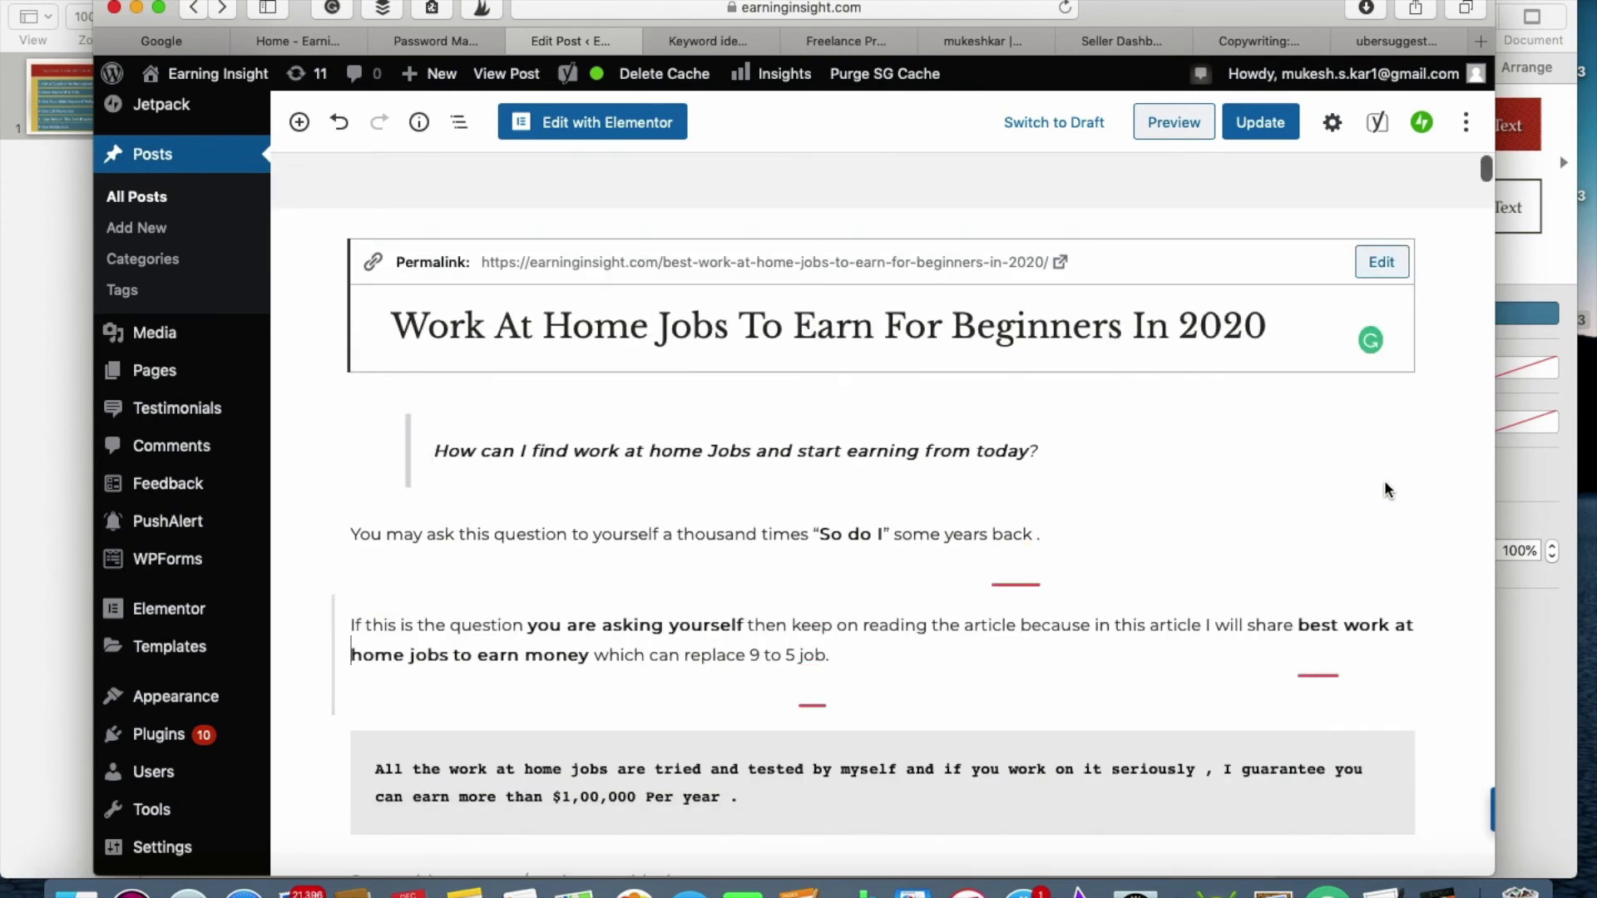
{"action": "key", "text": "Up"}
{"action": "key", "text": "Up"}
{"action": "key", "text": "Up"}
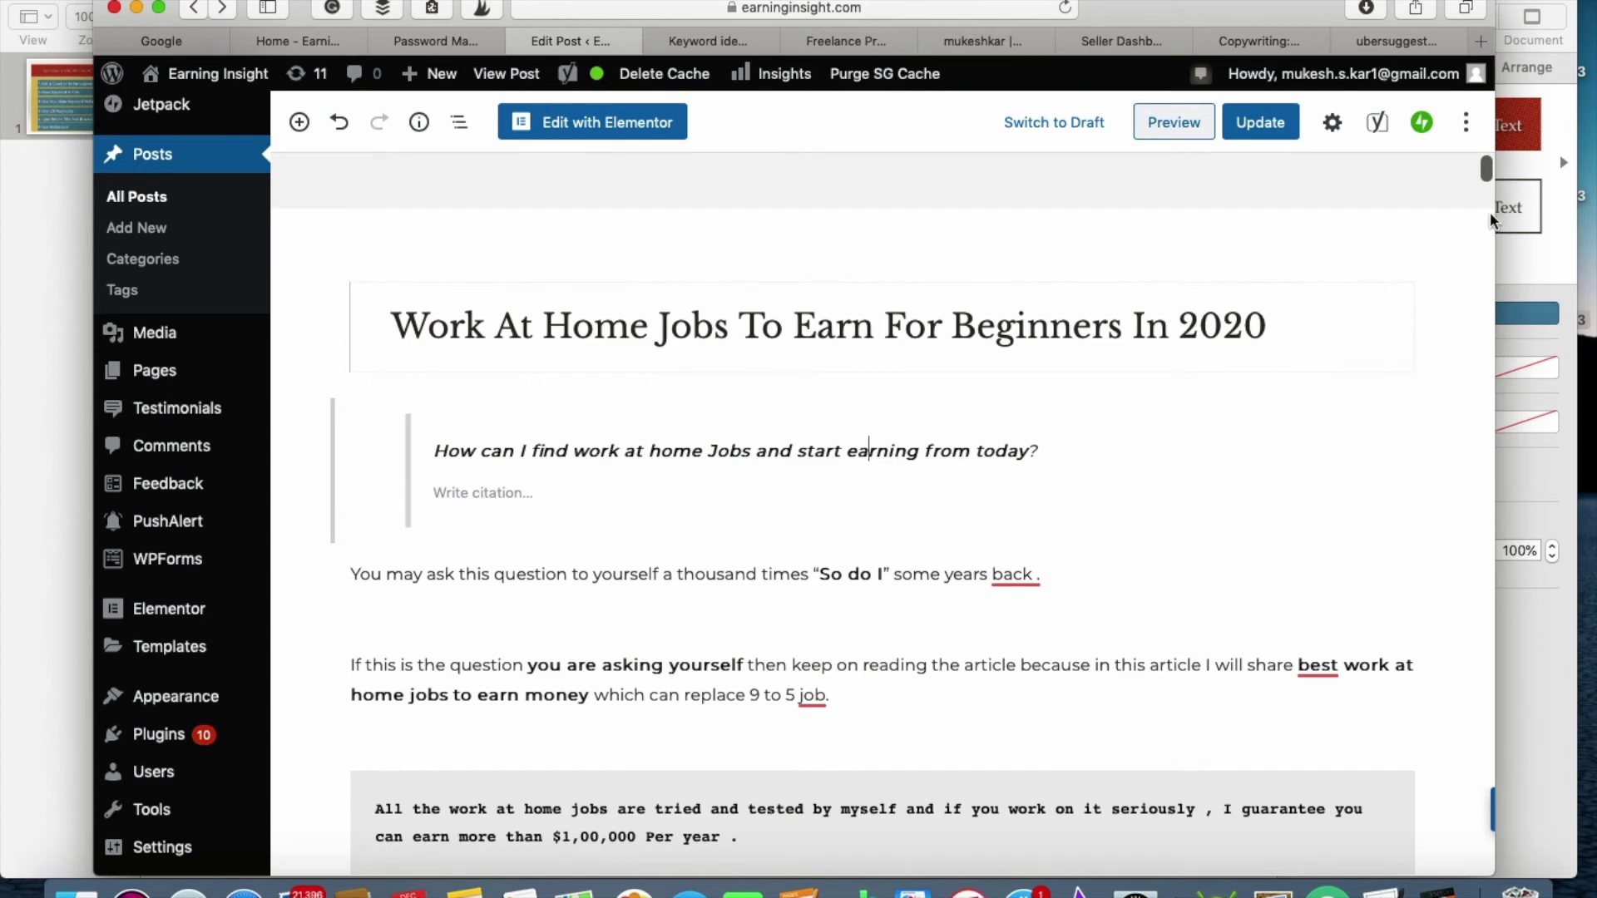
{"action": "key", "text": "Down"}
{"action": "key", "text": "Down"}
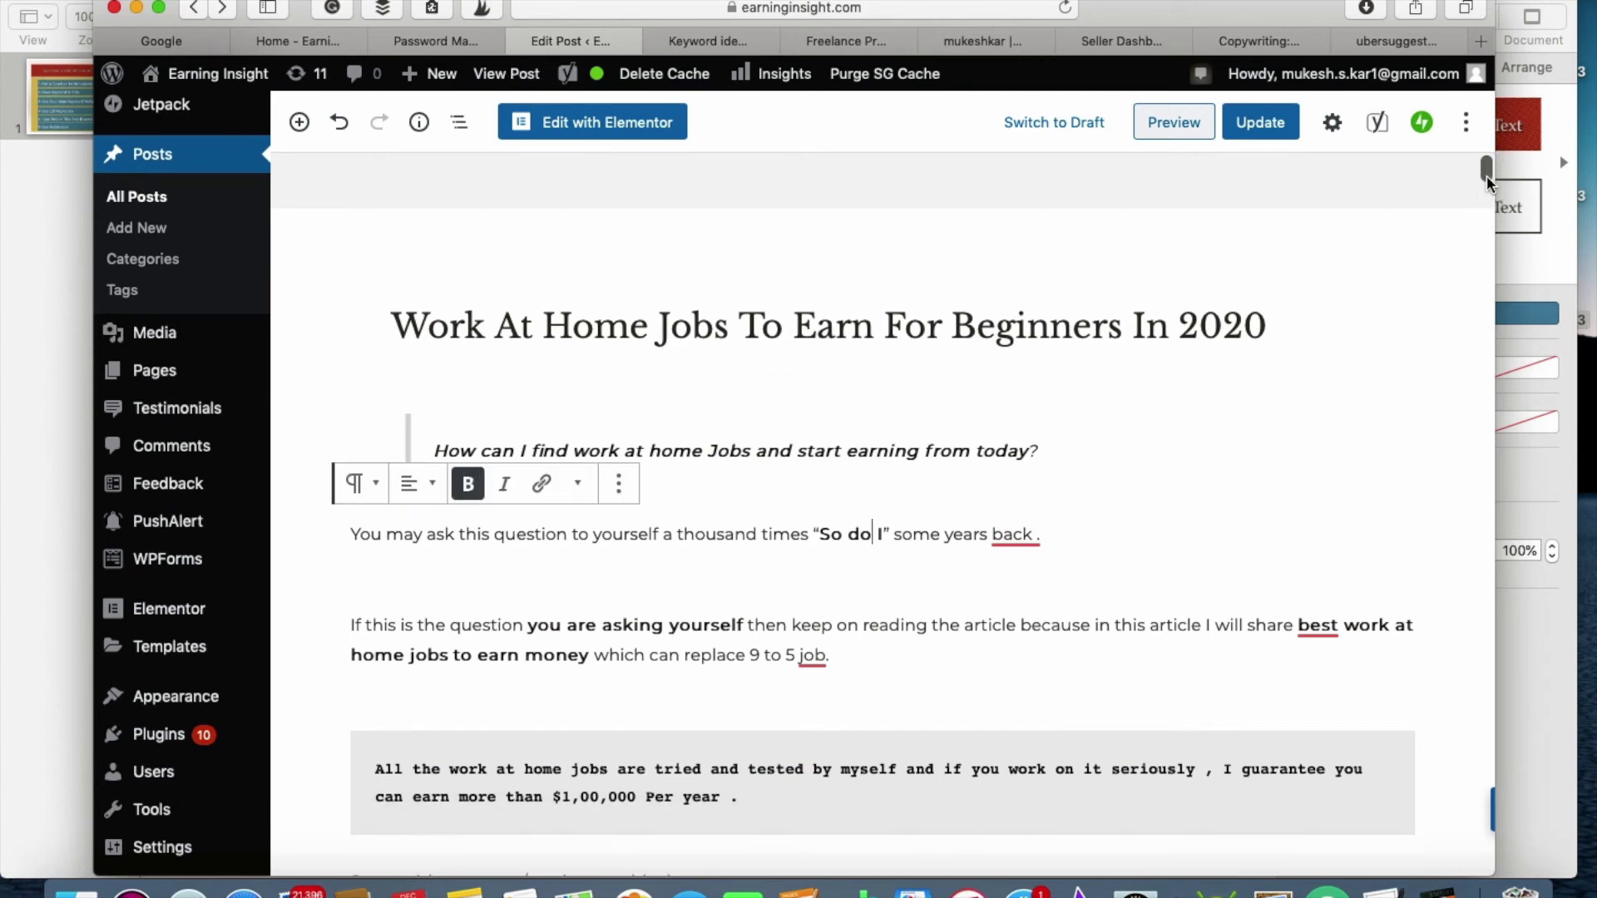
{"action": "scroll", "coordinate": [1486, 179], "scroll_direction": "down", "scroll_amount": 15}
{"action": "left_click_drag", "start_coordinate": [1489, 181], "coordinate": [1497, 527]}
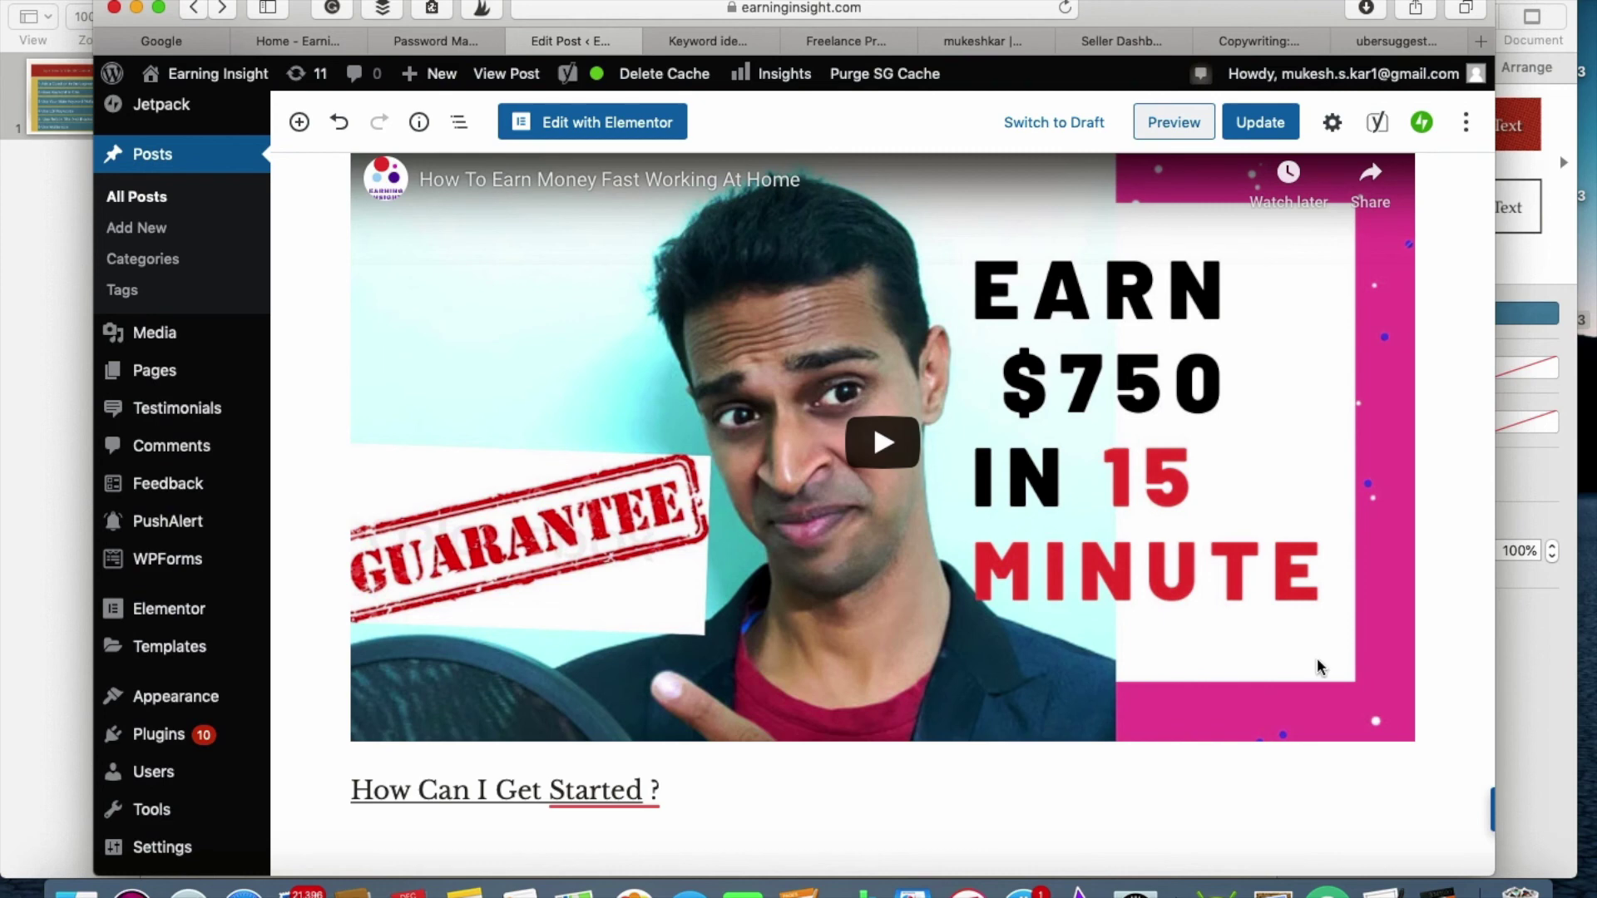
- Examine the post from "How Can I Get Started ?" through the Photography section and its sample image to the background removal instructions
{"action": "left_click", "coordinate": [1120, 811]}
{"action": "scroll", "coordinate": [1120, 812], "scroll_direction": "down", "scroll_amount": 5}
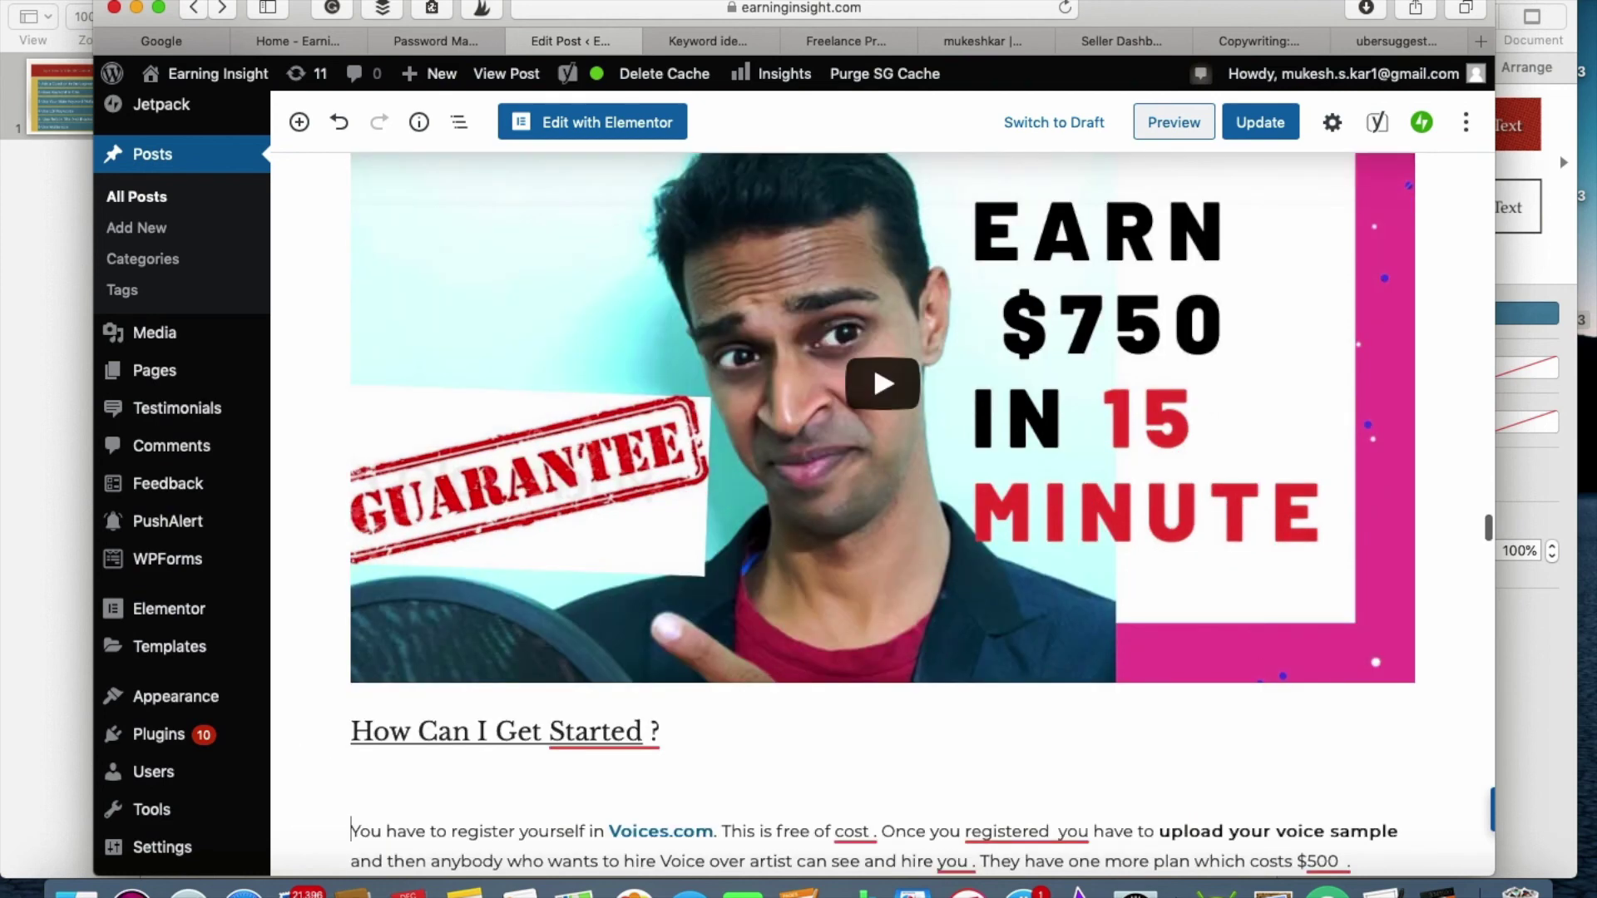
{"action": "scroll", "coordinate": [1120, 812], "scroll_direction": "down", "scroll_amount": 4}
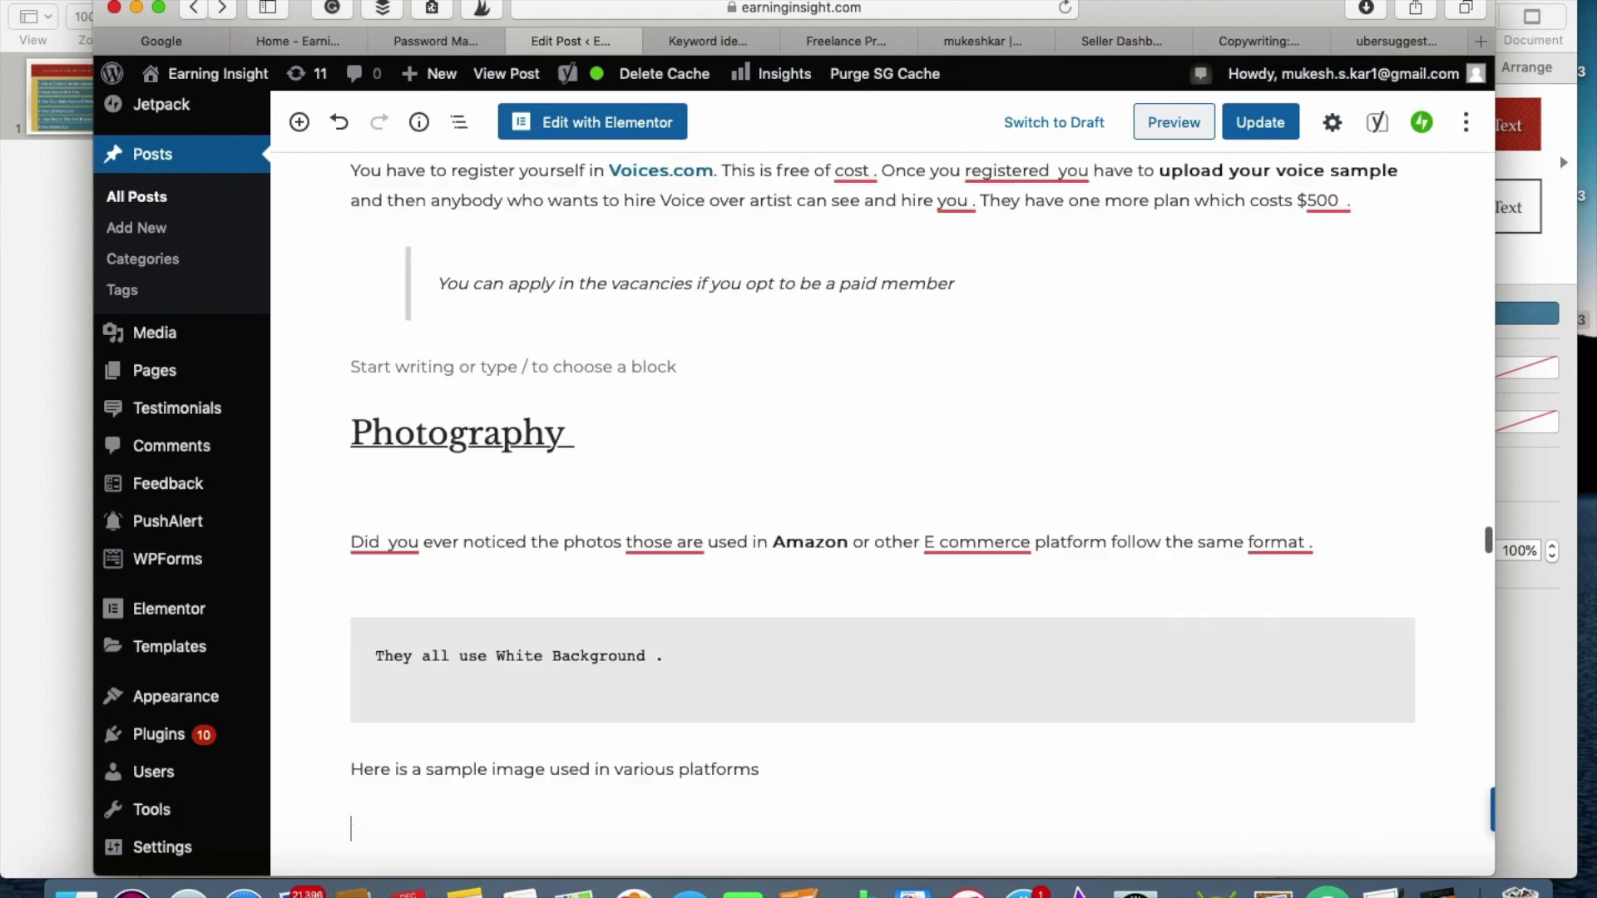
{"action": "scroll", "coordinate": [883, 512], "scroll_direction": "down", "scroll_amount": 15}
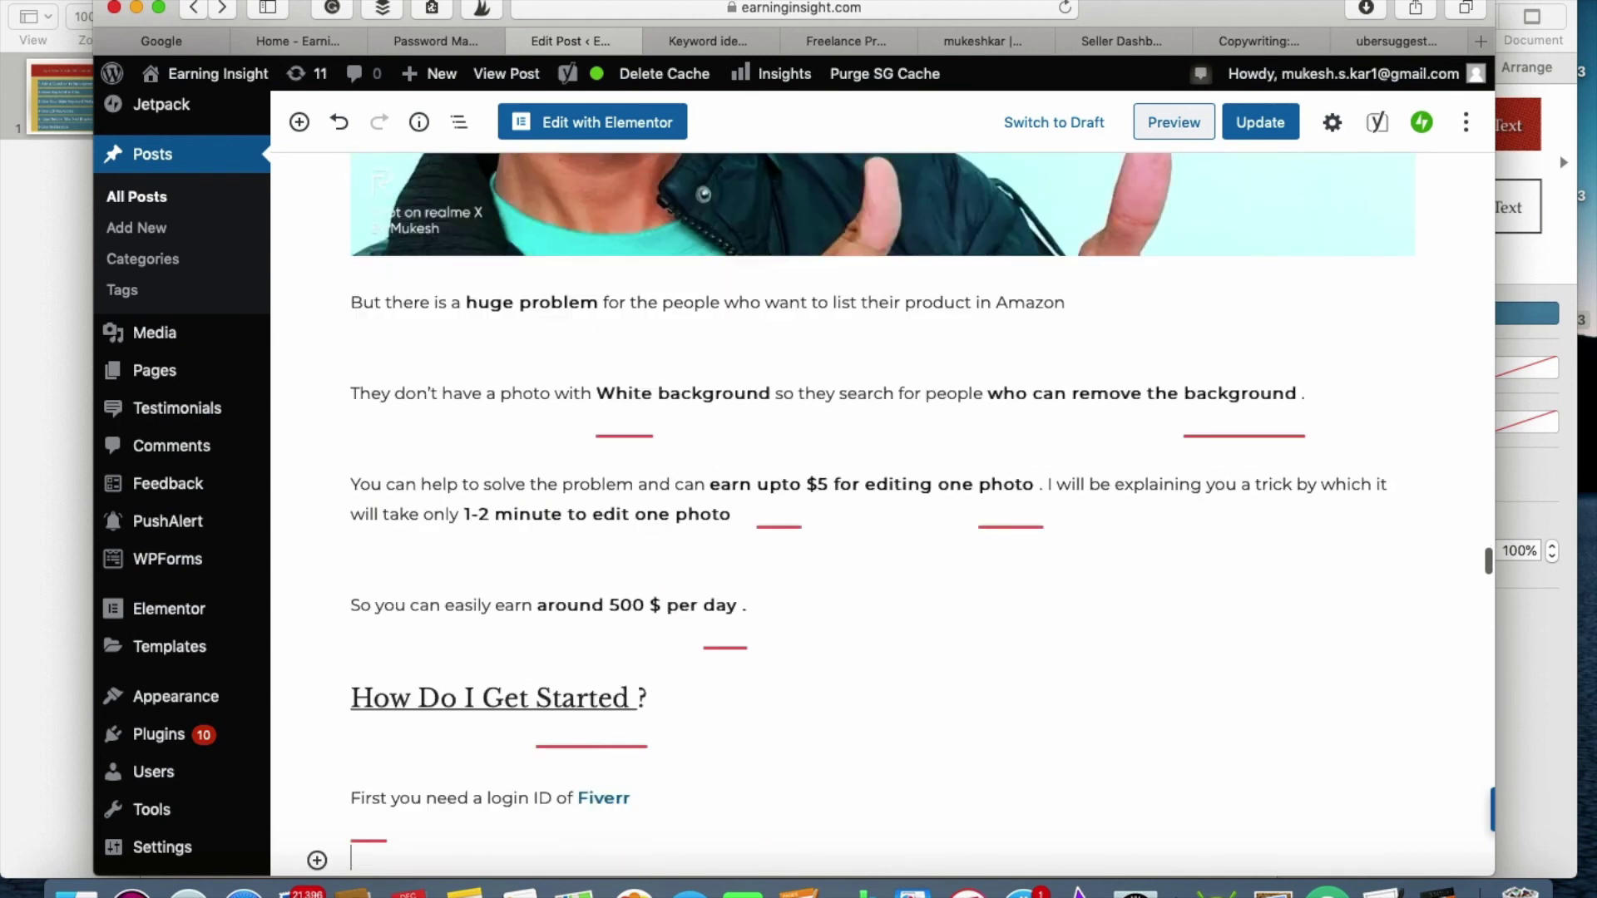
{"action": "scroll", "coordinate": [1133, 776], "scroll_direction": "down", "scroll_amount": 3}
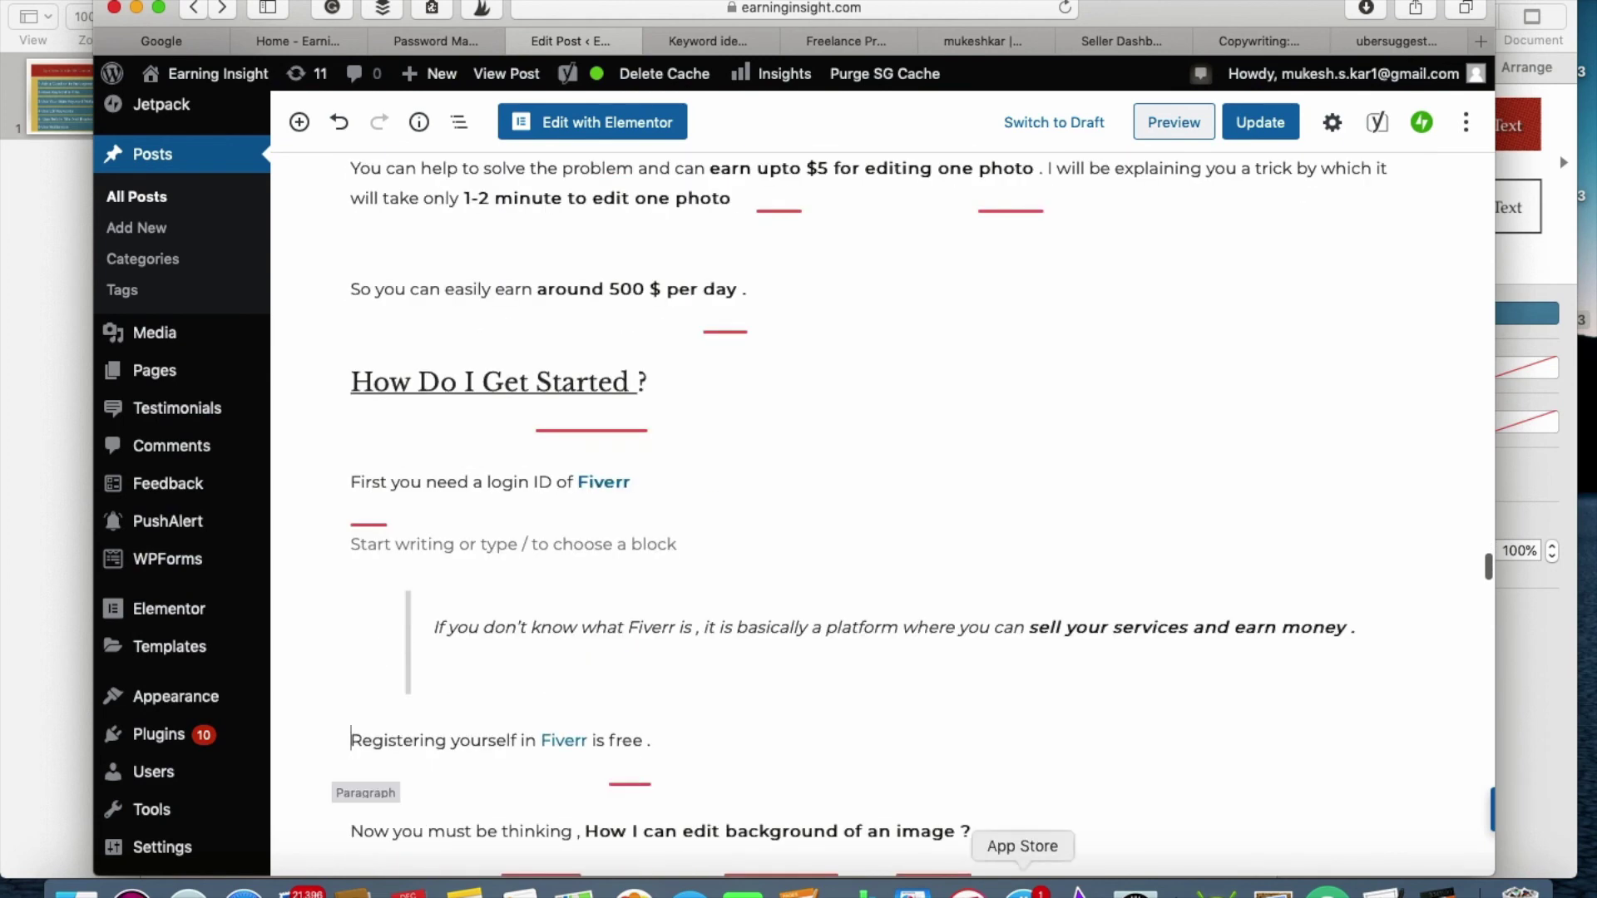
{"action": "scroll", "coordinate": [881, 499], "scroll_direction": "down", "scroll_amount": 5}
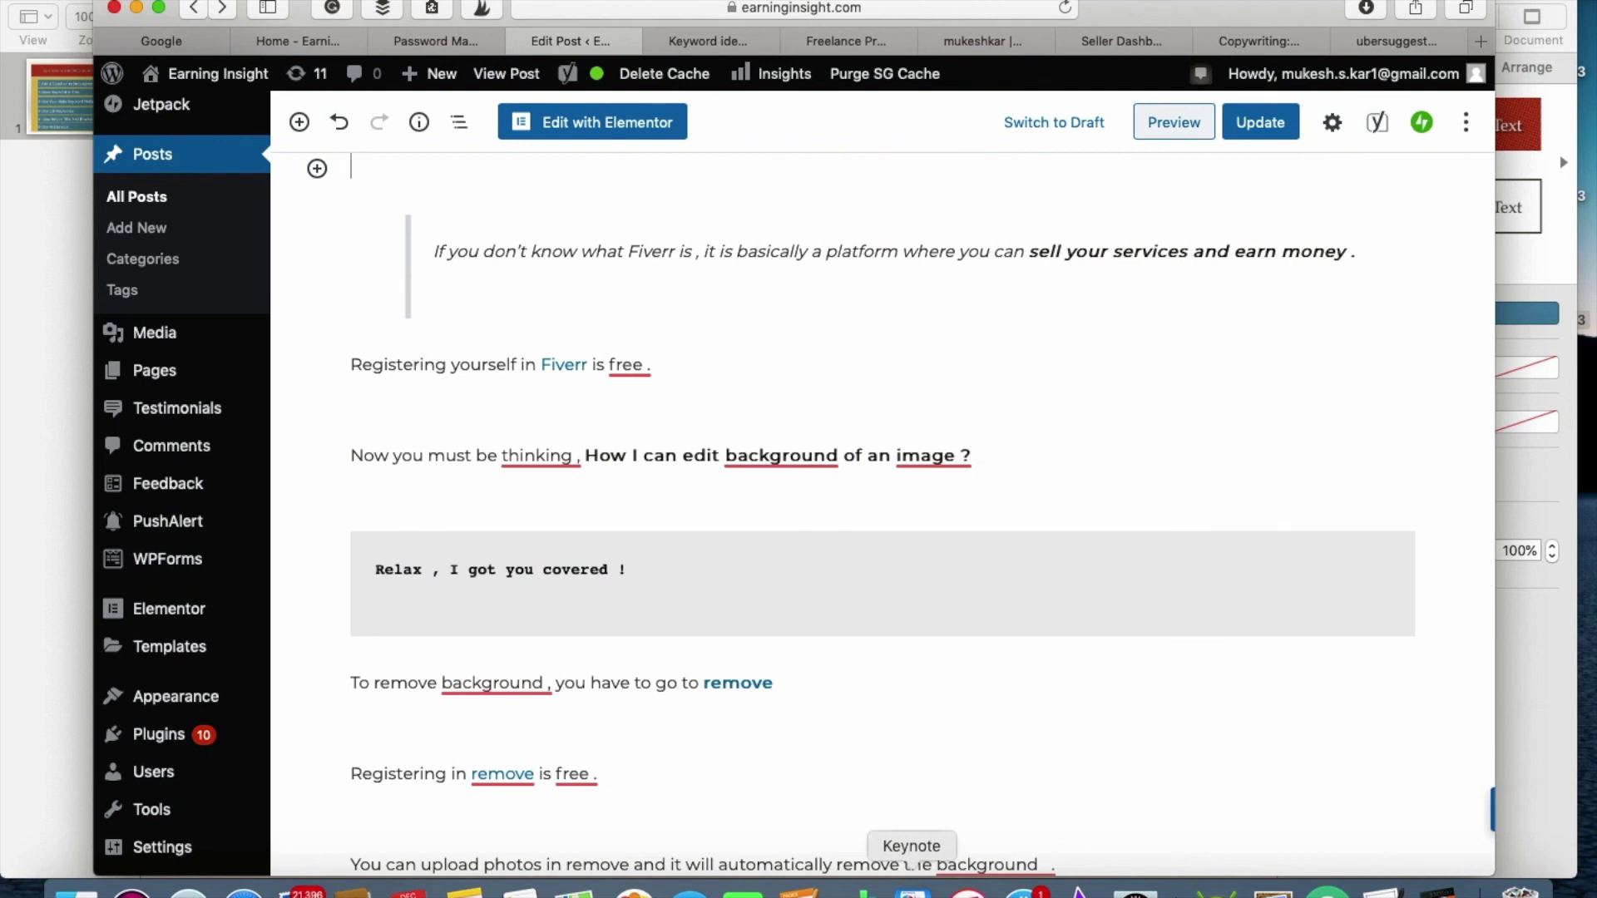
{"action": "key", "text": "Return"}
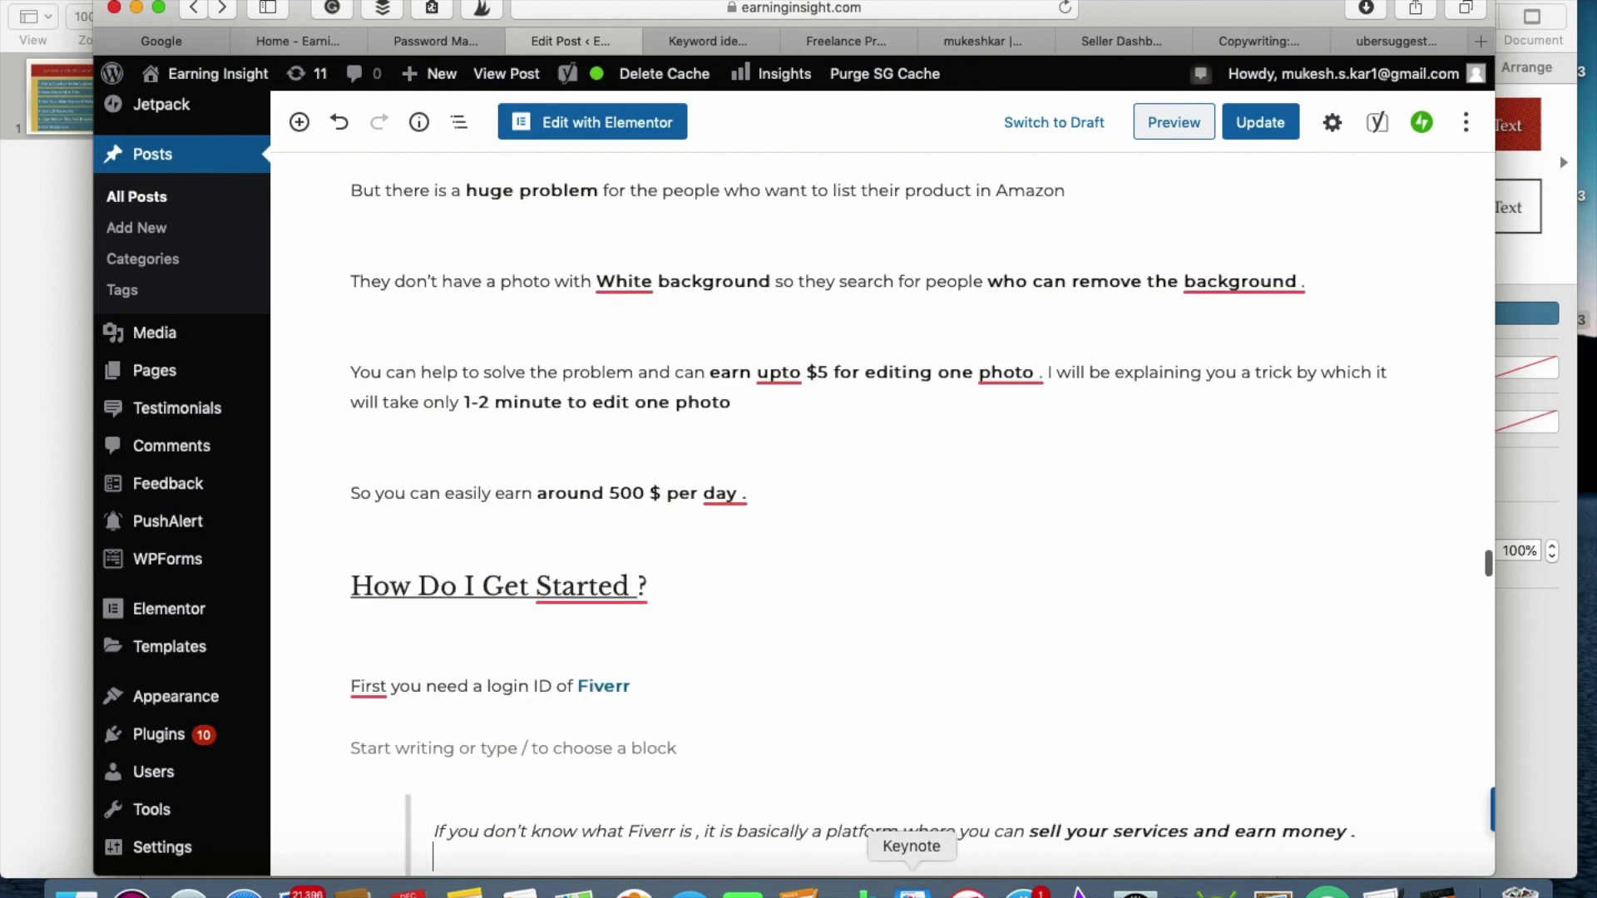
{"action": "scroll", "coordinate": [881, 499], "scroll_direction": "down", "scroll_amount": 5}
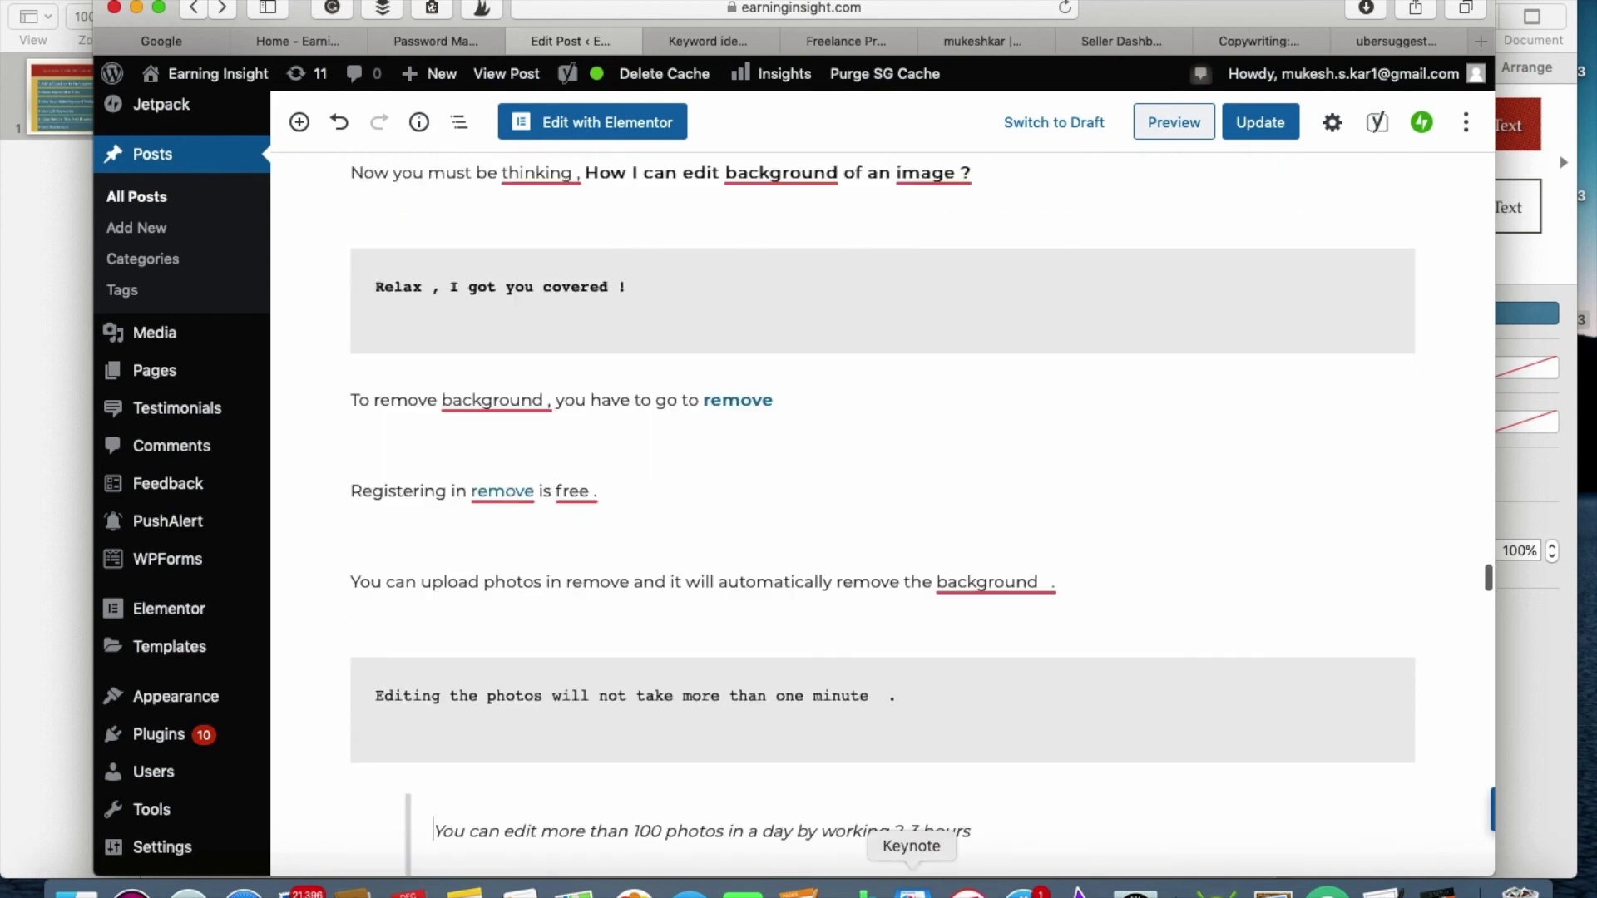